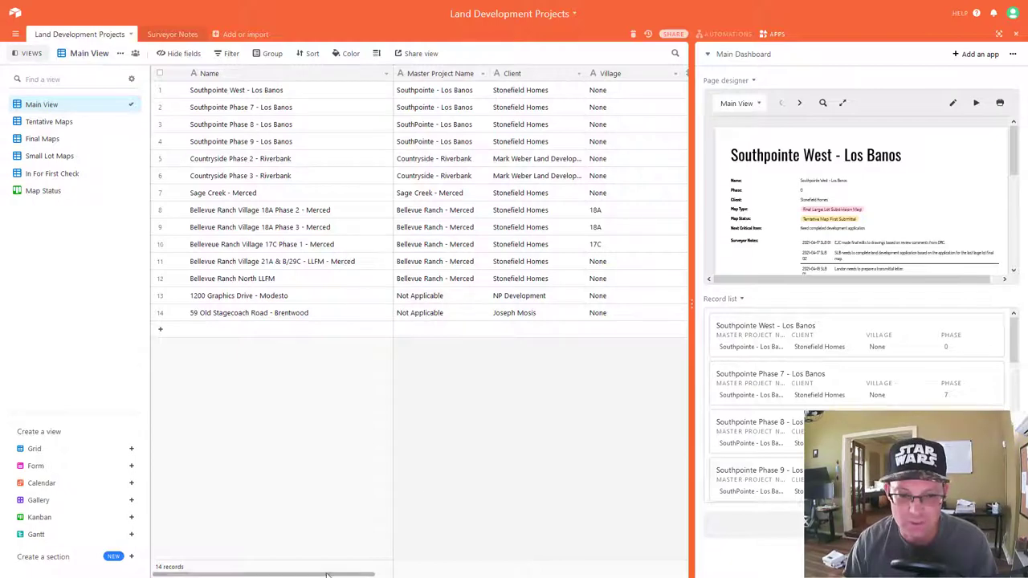
Review the record layout in edit mode, then exit and bring up the page designer settings
{"action": "mouse_move", "coordinate": [265, 575]}
{"action": "left_mouse_down"}
{"action": "mouse_move", "coordinate": [497, 575]}
{"action": "mouse_move", "coordinate": [279, 572]}
{"action": "left_mouse_up"}
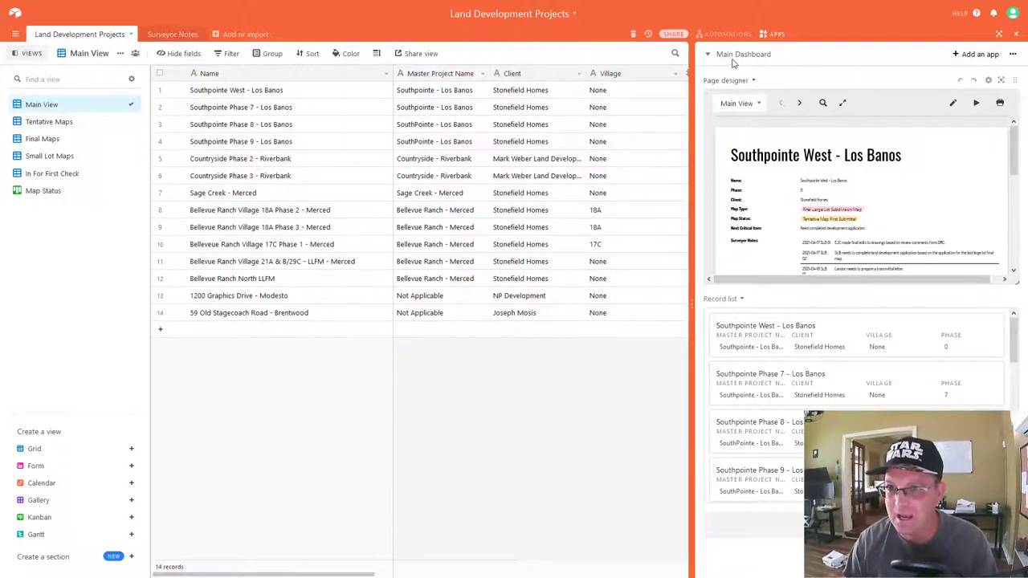
{"action": "left_click", "coordinate": [952, 107]}
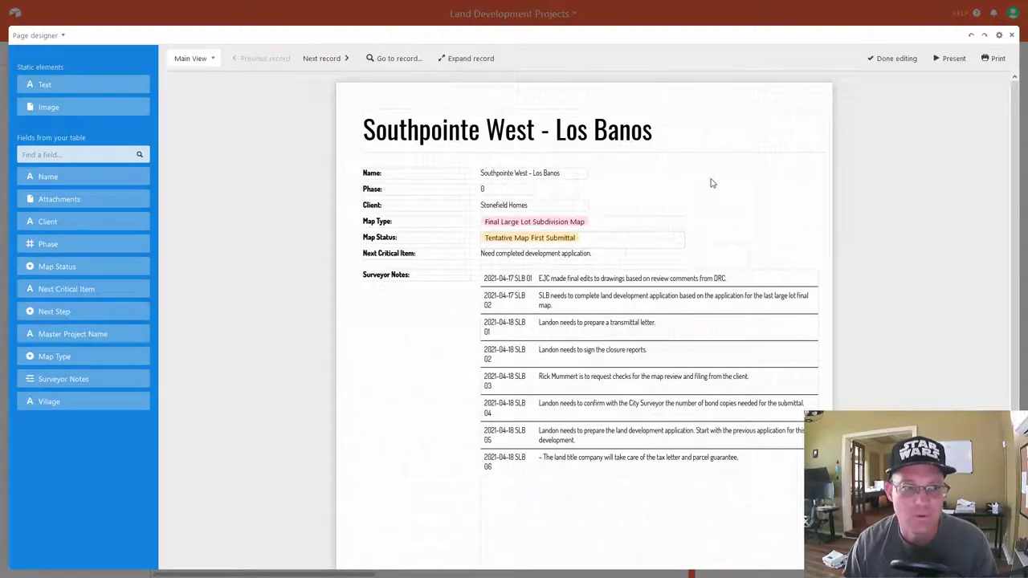
{"action": "scroll", "coordinate": [727, 325], "scroll_direction": "down", "scroll_amount": 2}
{"action": "scroll", "coordinate": [728, 334], "scroll_direction": "up", "scroll_amount": 2}
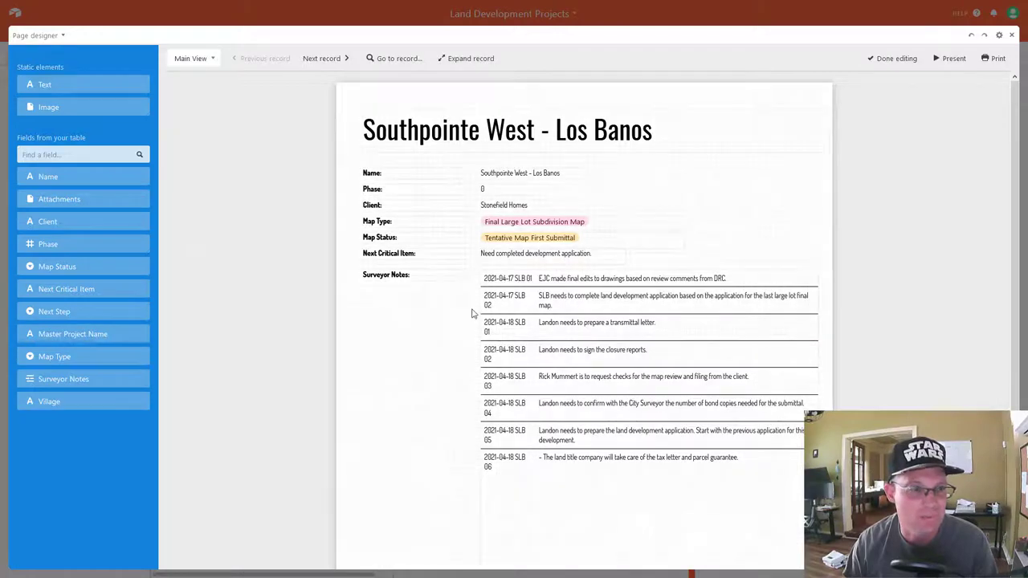
{"action": "scroll", "coordinate": [764, 358], "scroll_direction": "down", "scroll_amount": 2}
{"action": "scroll", "coordinate": [727, 353], "scroll_direction": "up", "scroll_amount": 2}
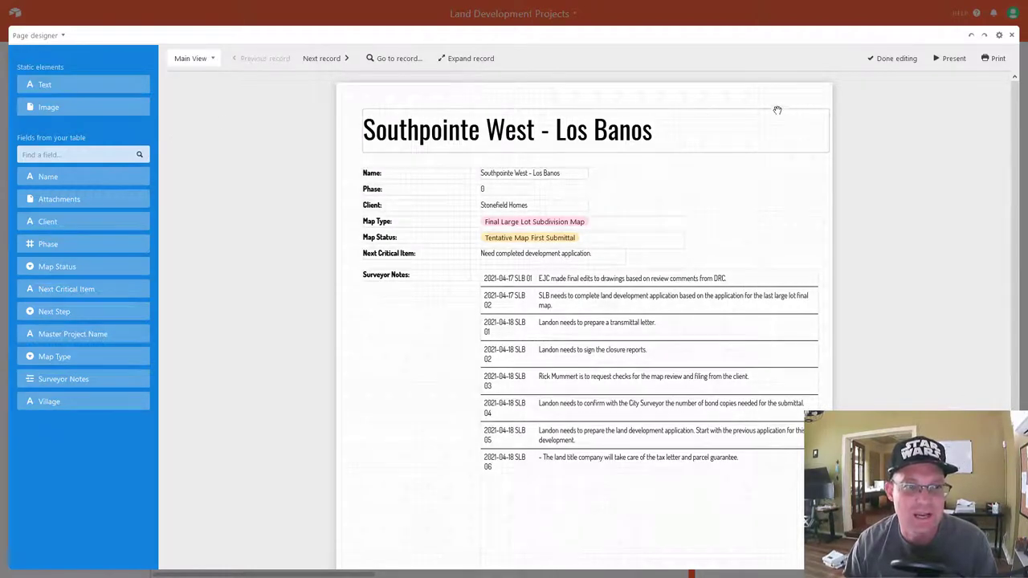
{"action": "left_click", "coordinate": [892, 60]}
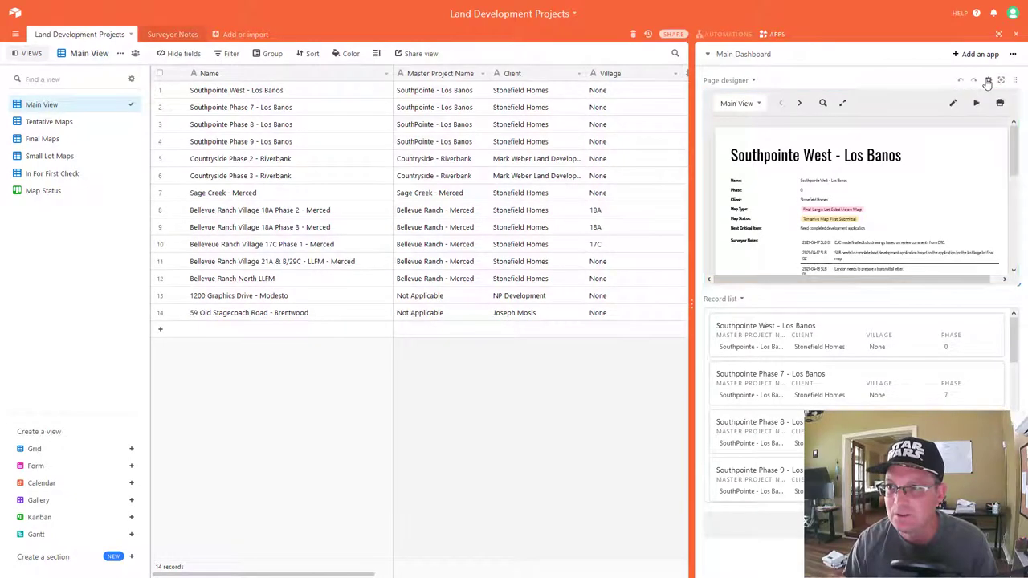
{"action": "left_click", "coordinate": [986, 79]}
Set the record size to Custom with width 11000 and height 17000 px
{"action": "left_click", "coordinate": [495, 316]}
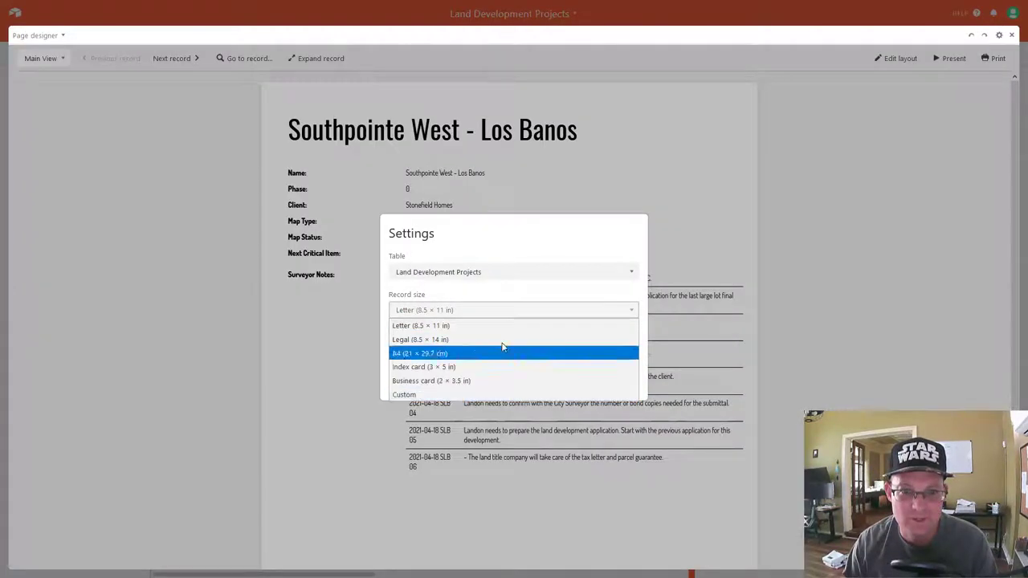
{"action": "left_click", "coordinate": [506, 395]}
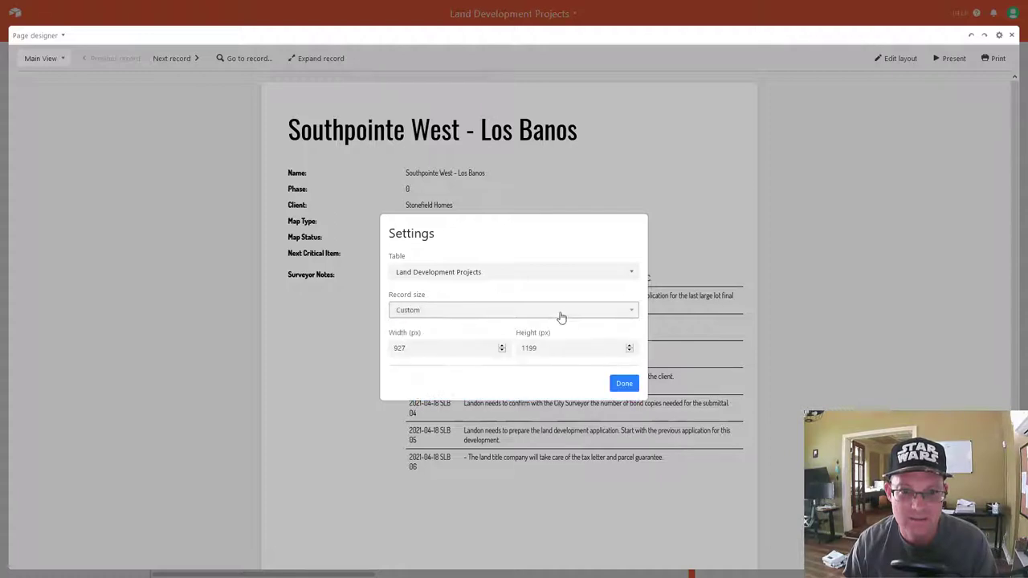
{"action": "left_click", "coordinate": [486, 315]}
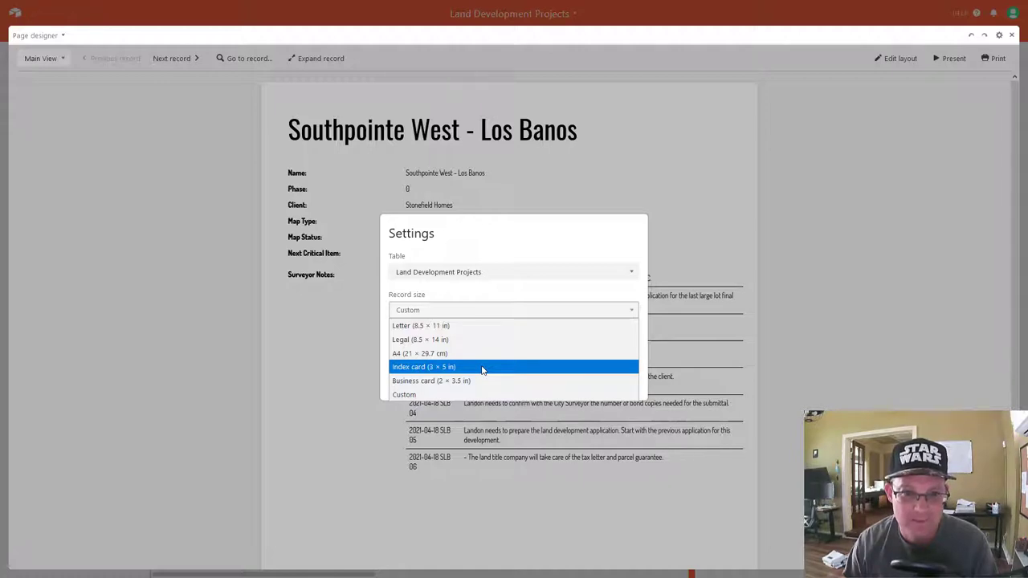
{"action": "left_click", "coordinate": [478, 393]}
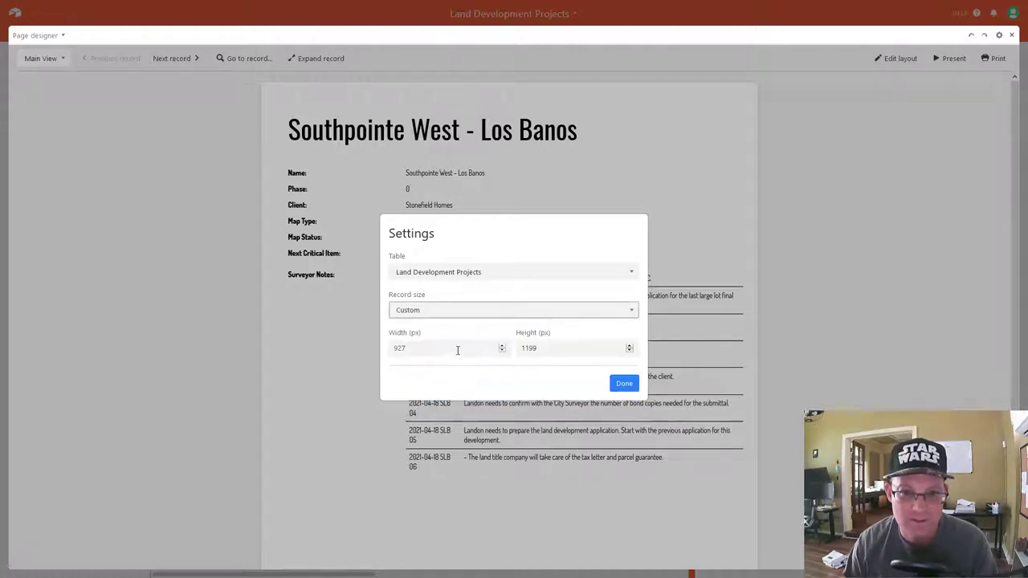
{"action": "left_click", "coordinate": [458, 350]}
{"action": "key", "text": "ctrl+a"}
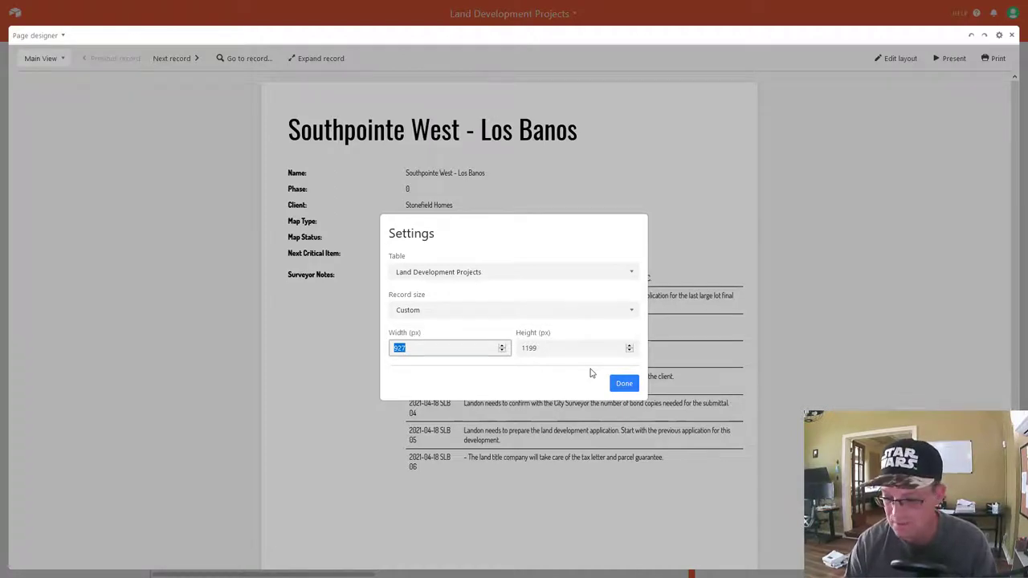
{"action": "type", "text": "1100"}
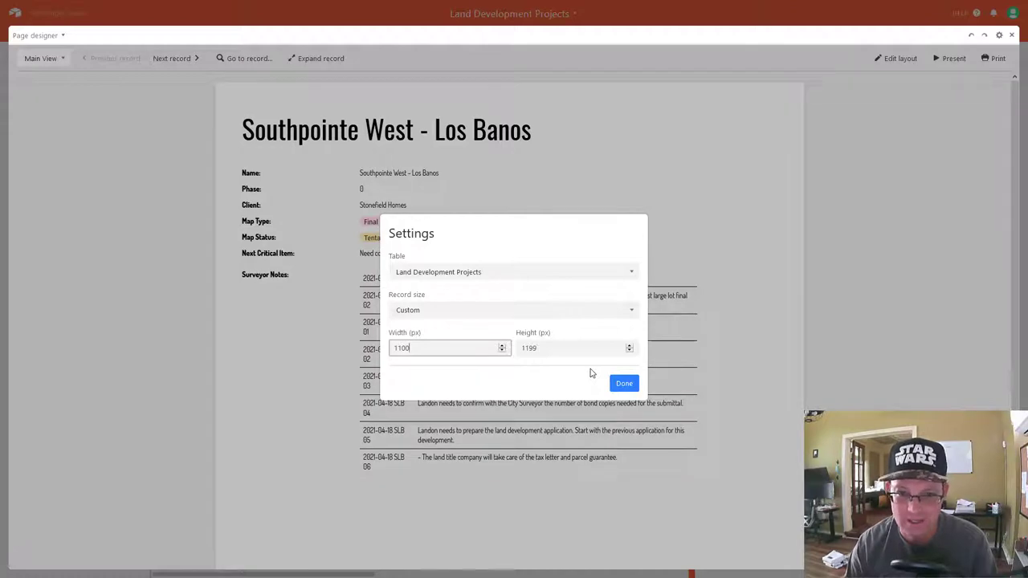
{"action": "type", "text": "0"}
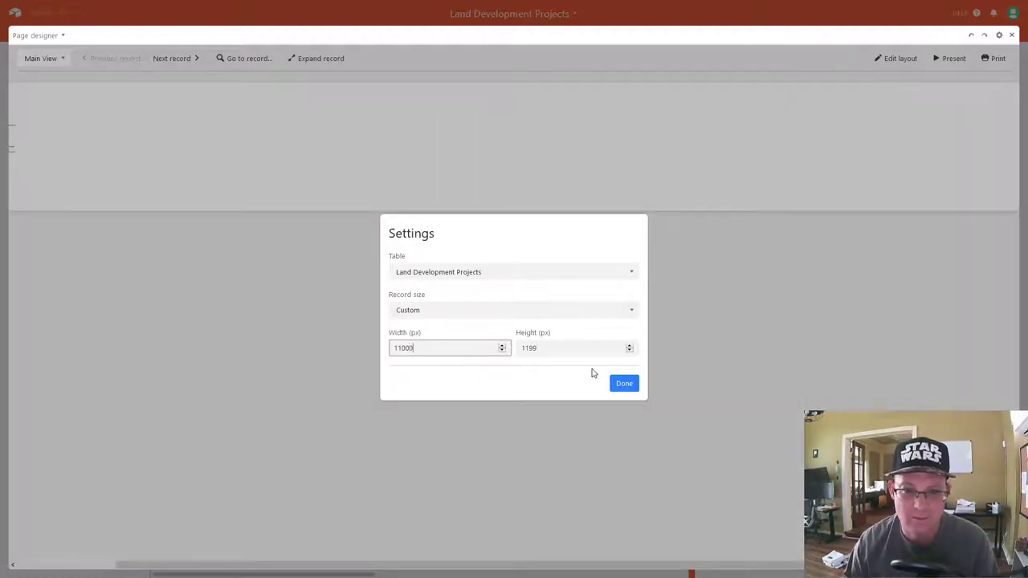
{"action": "left_click", "coordinate": [551, 350]}
{"action": "key", "text": "ctrl+a"}
{"action": "type", "text": "17000"}
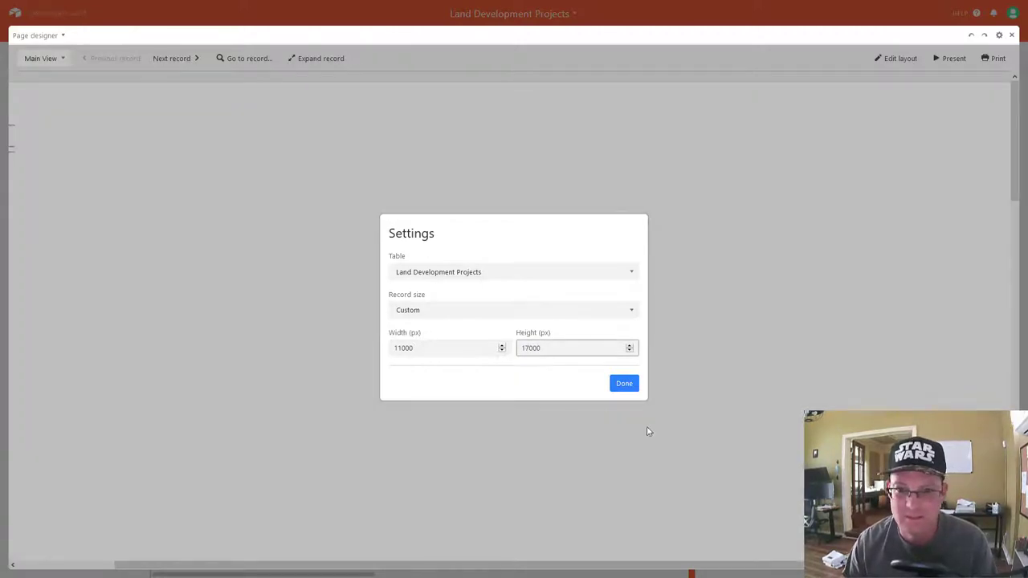
{"action": "left_click", "coordinate": [619, 389]}
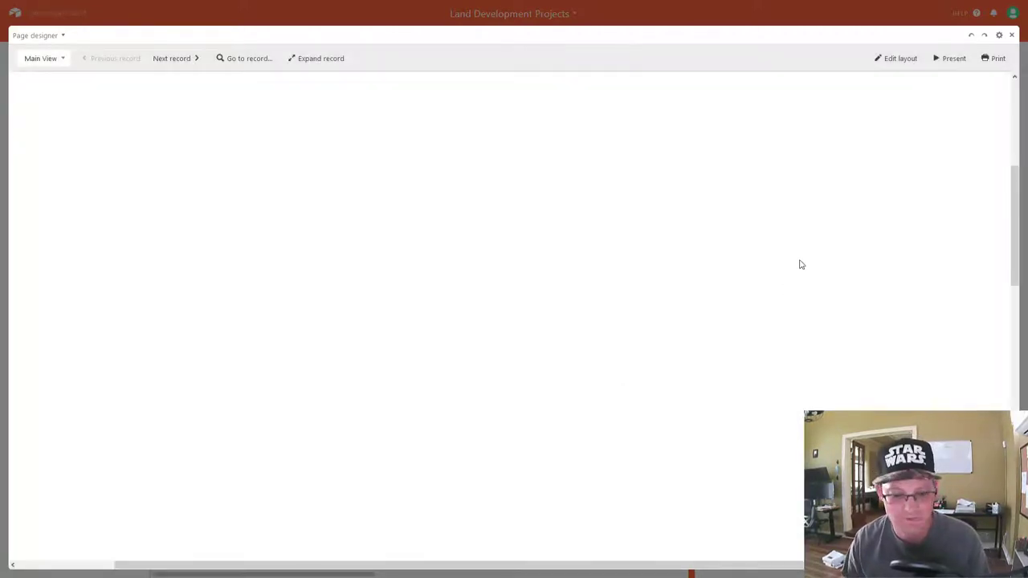
{"action": "key", "text": "ctrl+minus"}
{"action": "key", "text": "ctrl+minus"}
{"action": "key", "text": "ctrl+minus"}
{"action": "key", "text": "ctrl+minus"}
{"action": "key", "text": "ctrl+minus"}
{"action": "key", "text": "ctrl+plus"}
{"action": "key", "text": "ctrl+plus"}
{"action": "key", "text": "ctrl+plus"}
{"action": "key", "text": "ctrl+plus"}
{"action": "key", "text": "ctrl+plus"}
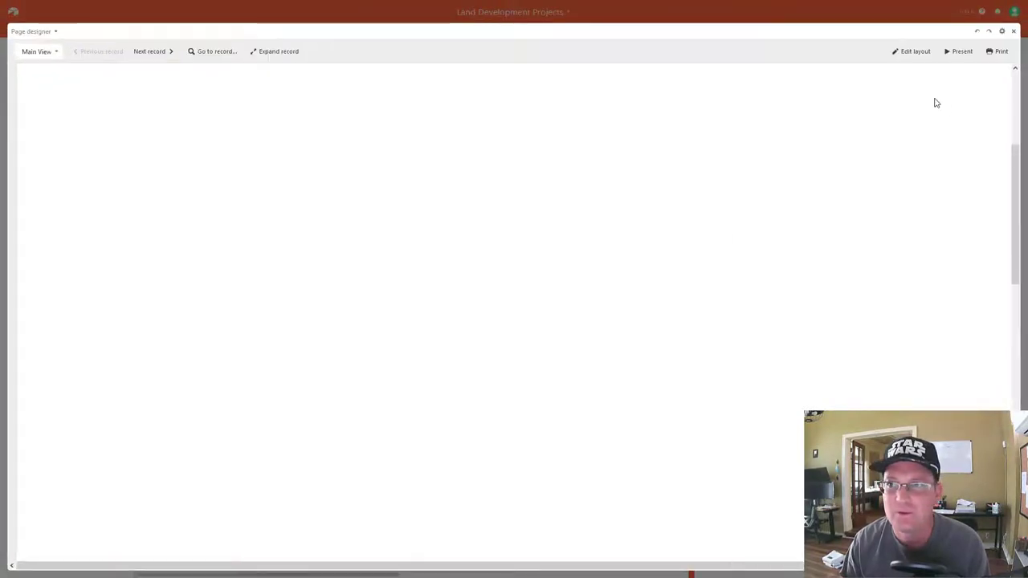
{"action": "key", "text": "ctrl+plus"}
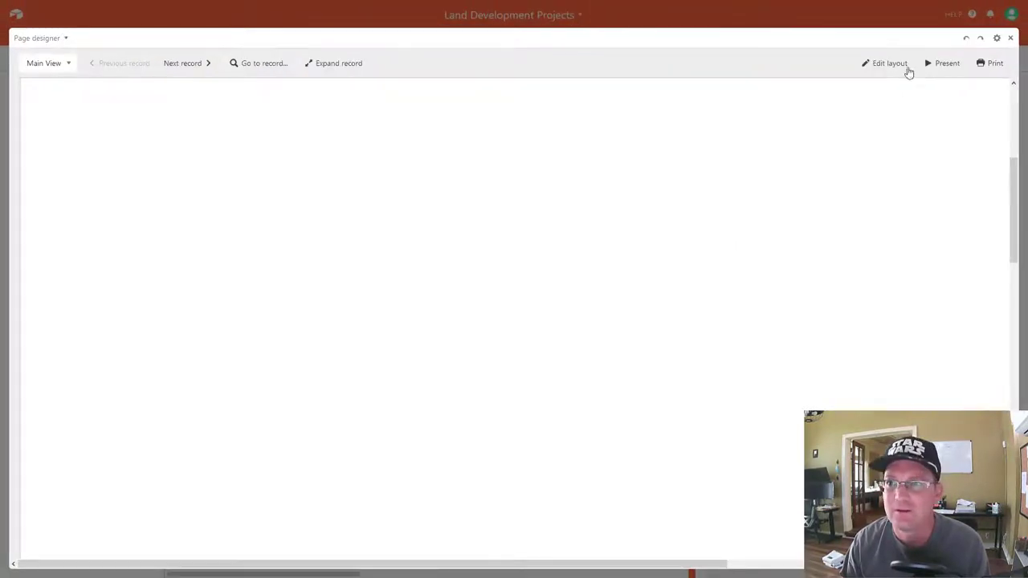
Enter layout editing and scroll around the 11000 × 17000 px page to inspect the fields
{"action": "left_click", "coordinate": [892, 63]}
{"action": "scroll", "coordinate": [664, 245], "scroll_direction": "down", "scroll_amount": 10}
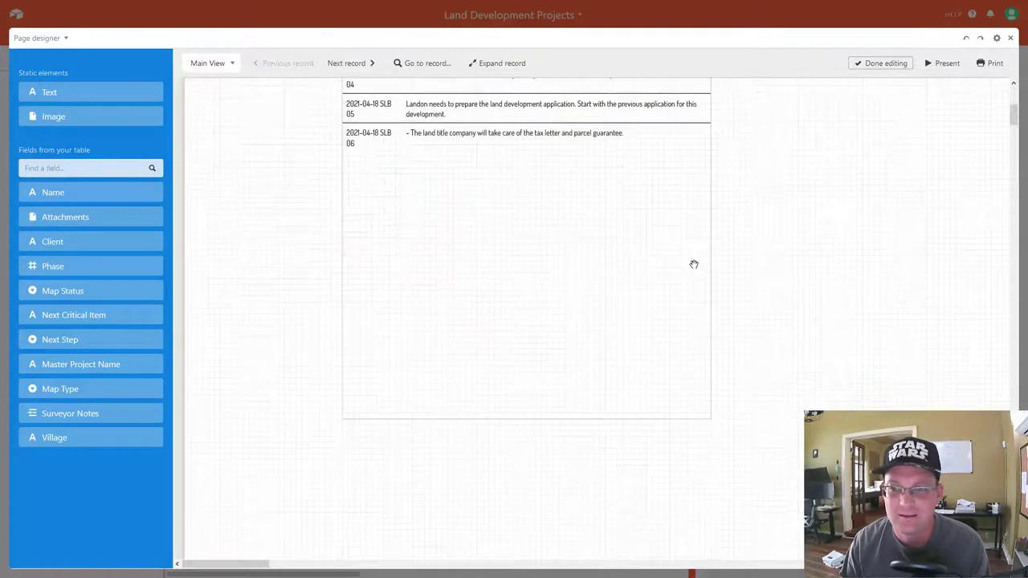
{"action": "scroll", "coordinate": [778, 356], "scroll_direction": "down", "scroll_amount": 10}
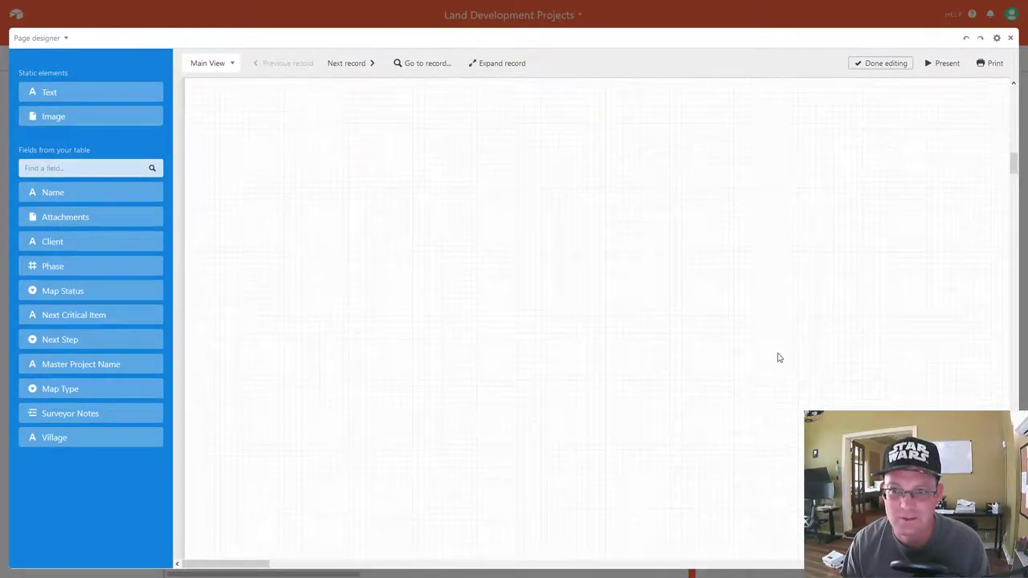
{"action": "scroll", "coordinate": [790, 367], "scroll_direction": "down", "scroll_amount": 3}
{"action": "scroll", "coordinate": [789, 367], "scroll_direction": "up", "scroll_amount": 8}
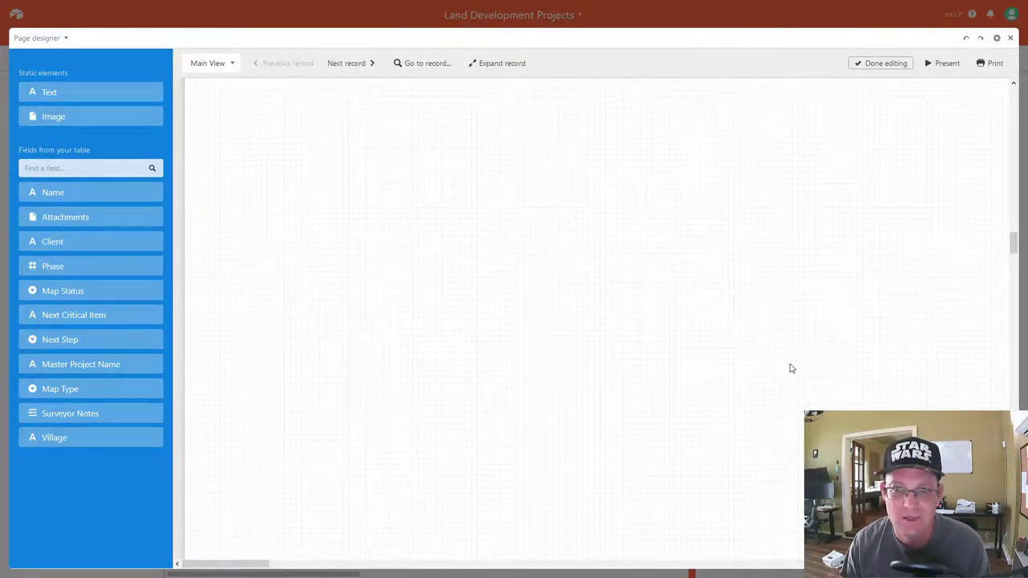
{"action": "scroll", "coordinate": [789, 368], "scroll_direction": "up", "scroll_amount": 10}
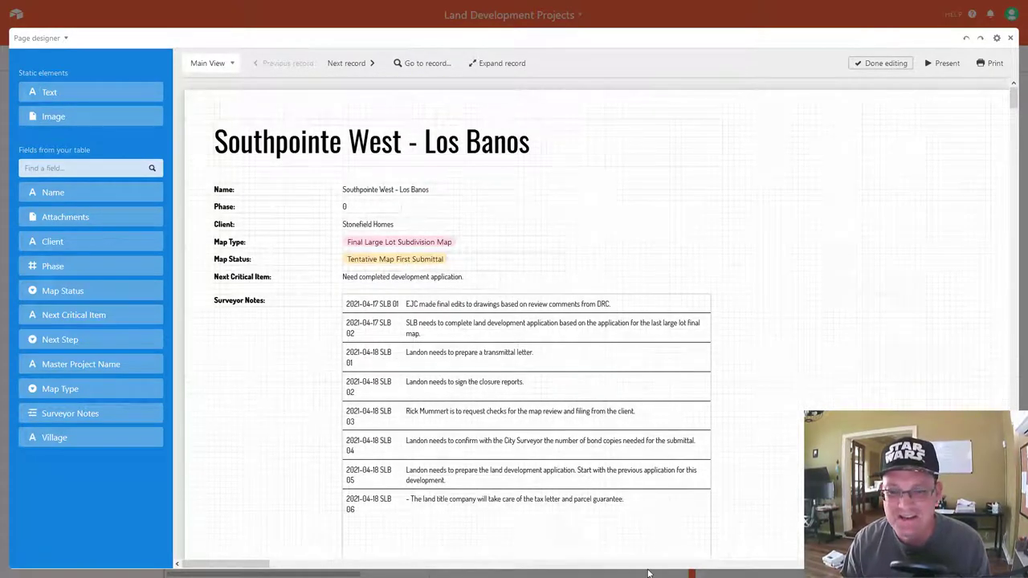
{"action": "left_click_drag", "start_coordinate": [245, 569], "coordinate": [201, 558]}
Toggle layout editing off, back on, and off again
{"action": "left_click", "coordinate": [897, 69]}
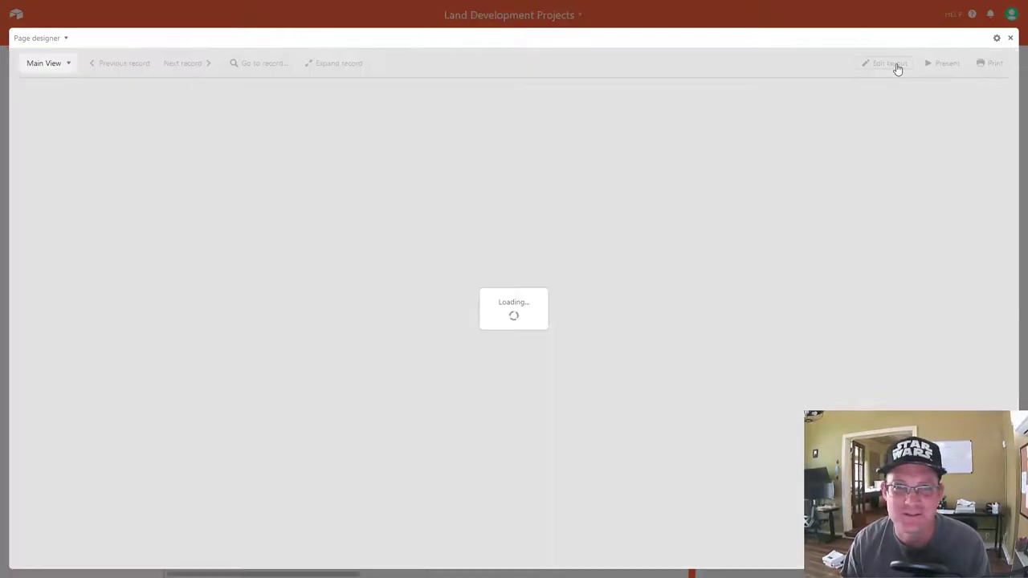
{"action": "left_click", "coordinate": [887, 64]}
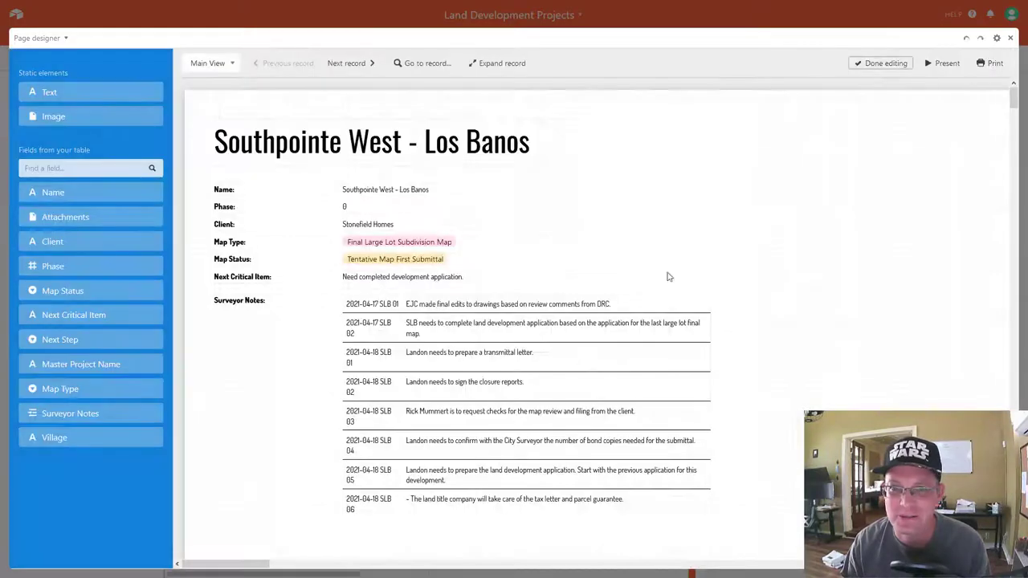
{"action": "left_click", "coordinate": [873, 66]}
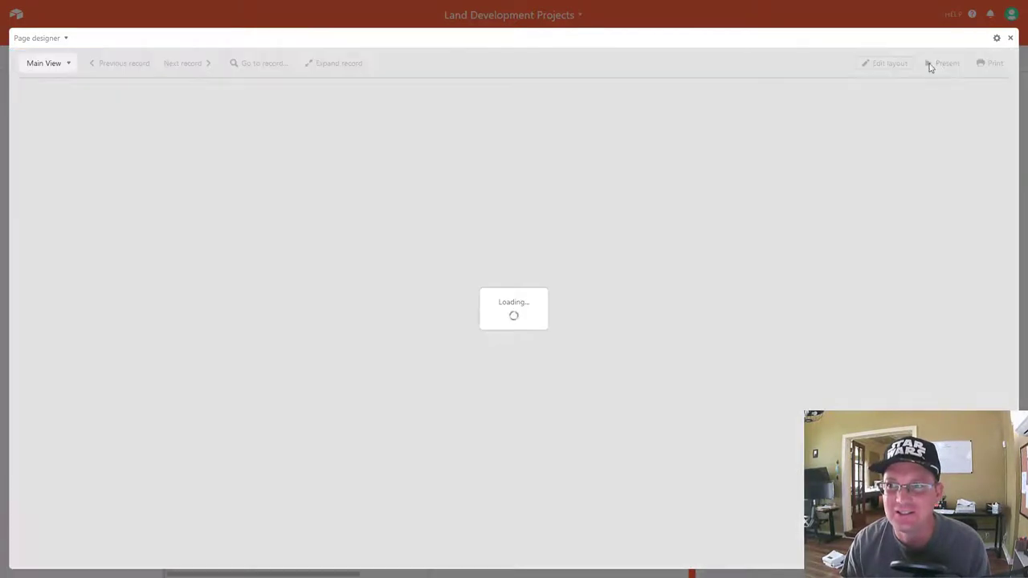
Change the custom record size to width 5500 and height 8500 px
{"action": "left_click", "coordinate": [997, 39]}
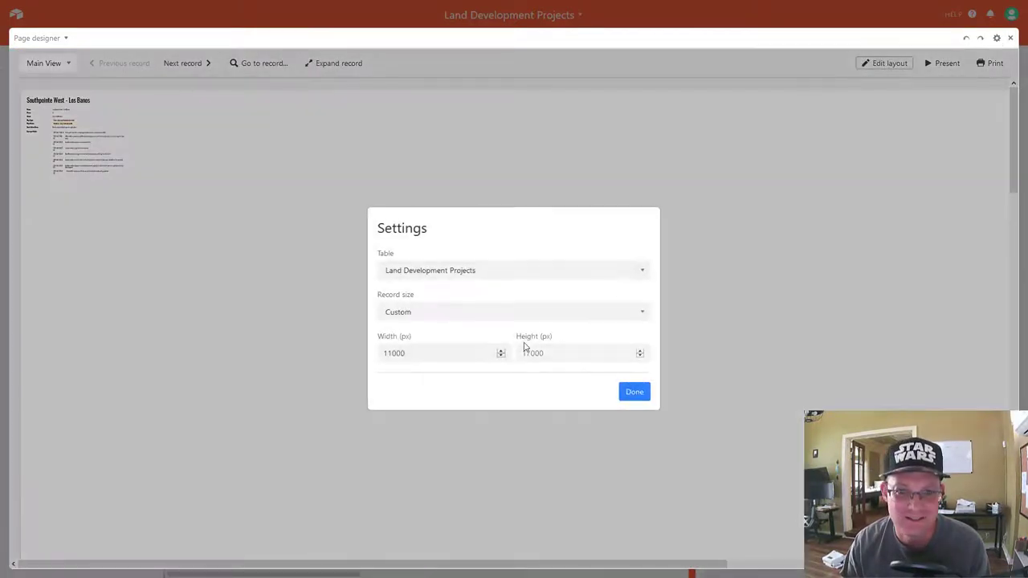
{"action": "left_click", "coordinate": [458, 319]}
{"action": "left_click", "coordinate": [457, 319]}
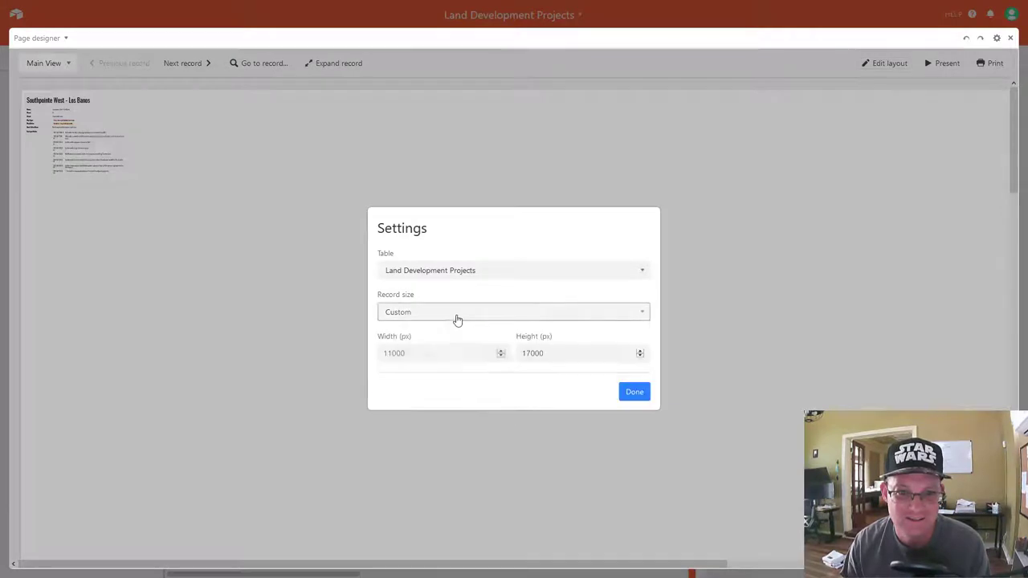
{"action": "left_click", "coordinate": [429, 354]}
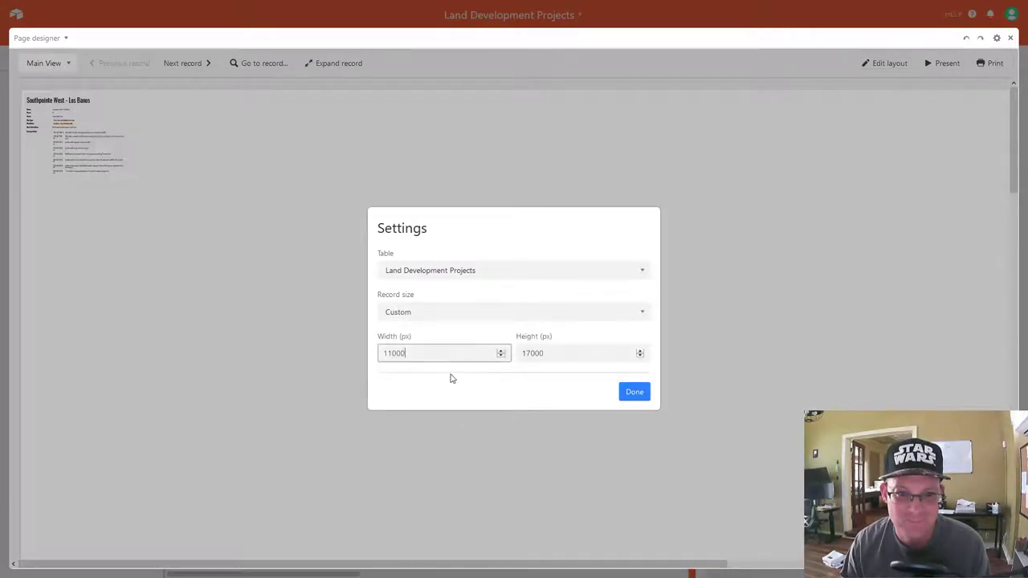
{"action": "double_click", "coordinate": [395, 354]}
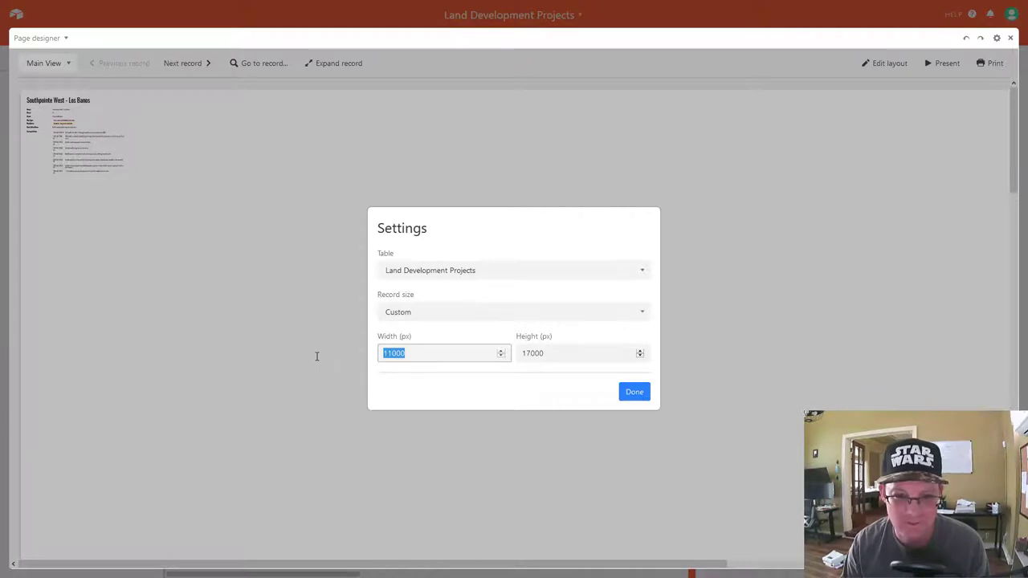
{"action": "type", "text": "5500"}
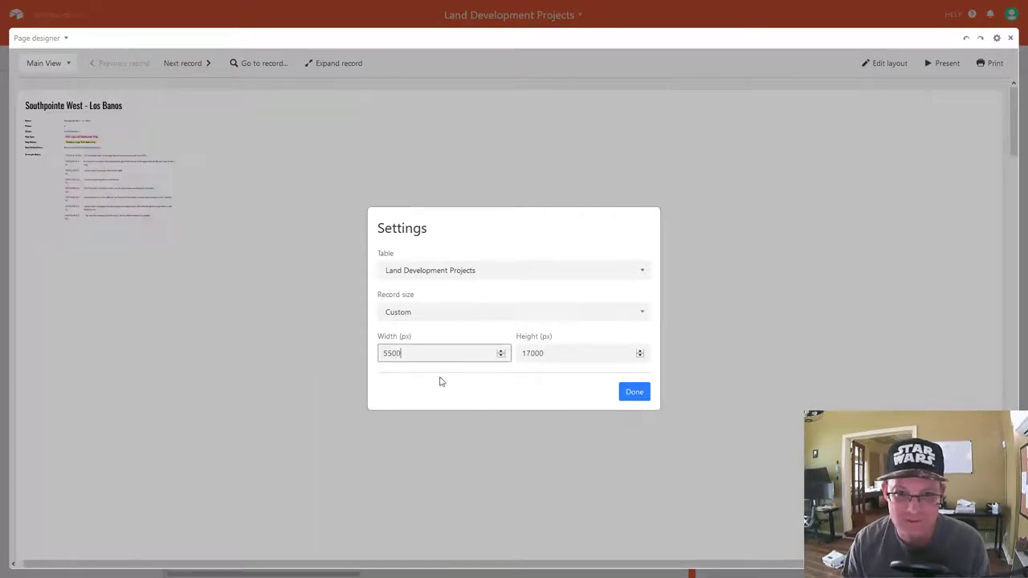
{"action": "key", "text": "Tab"}
{"action": "type", "text": "8500"}
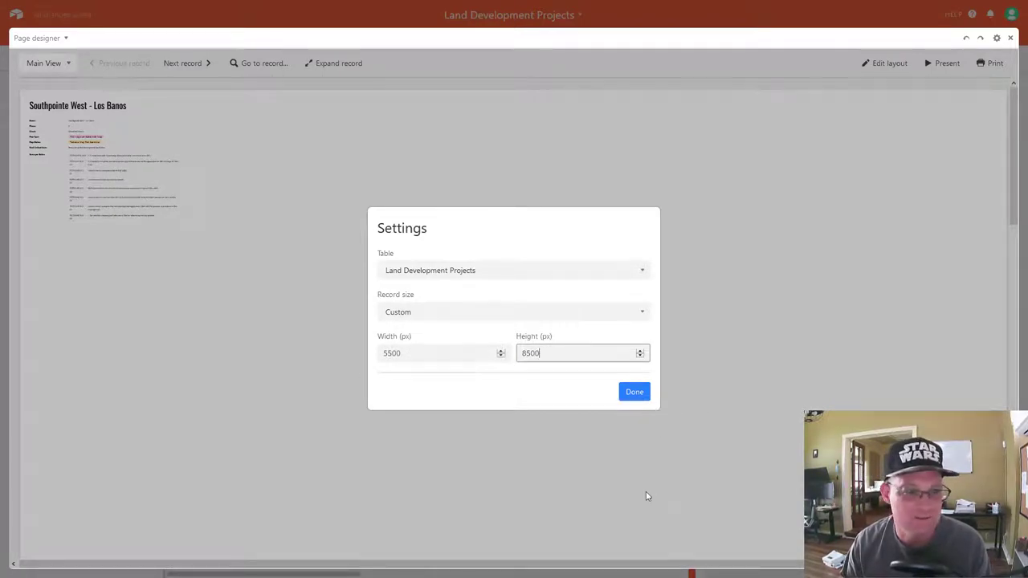
{"action": "left_click", "coordinate": [644, 393]}
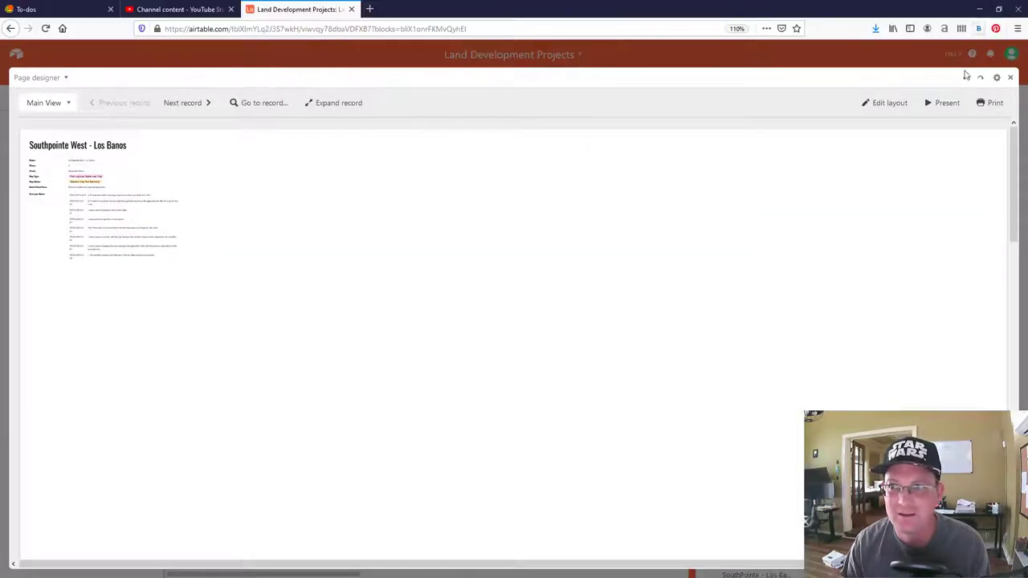
Enter layout editing and scroll through the 5500 × 8500 px page
{"action": "left_click", "coordinate": [876, 63]}
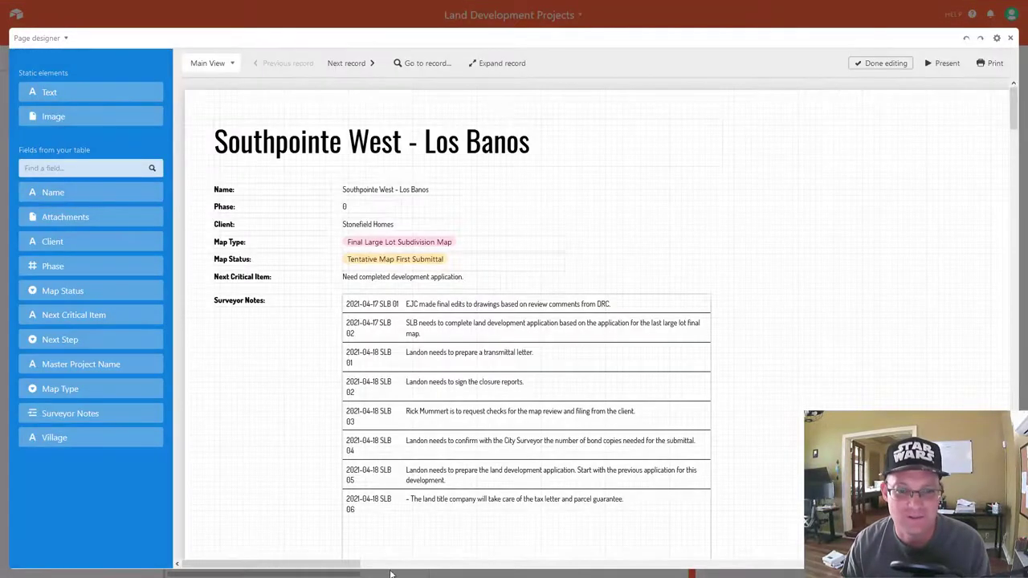
{"action": "left_click_drag", "start_coordinate": [353, 564], "coordinate": [214, 493]}
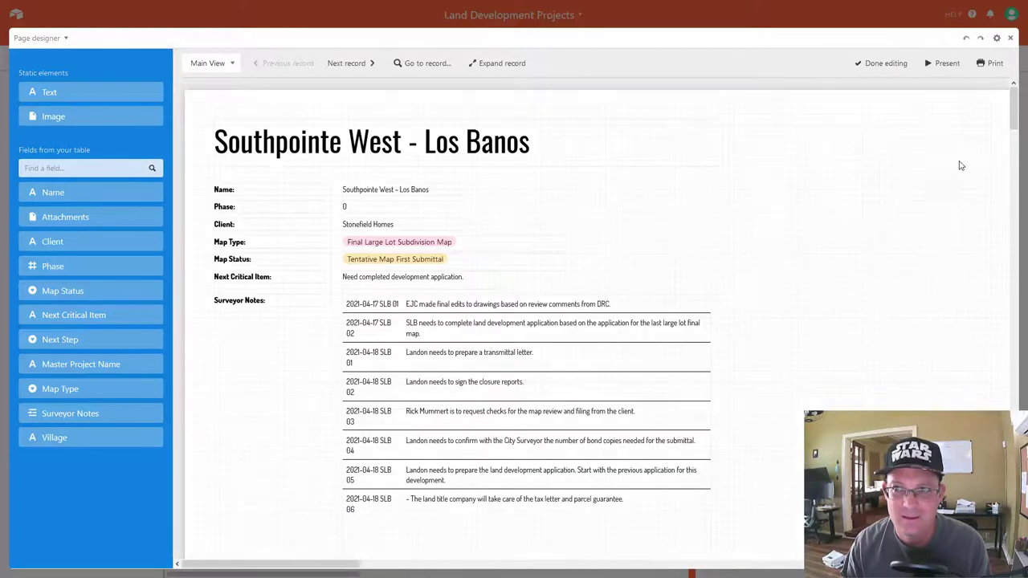
{"action": "left_click_drag", "start_coordinate": [1014, 108], "coordinate": [1018, 337]}
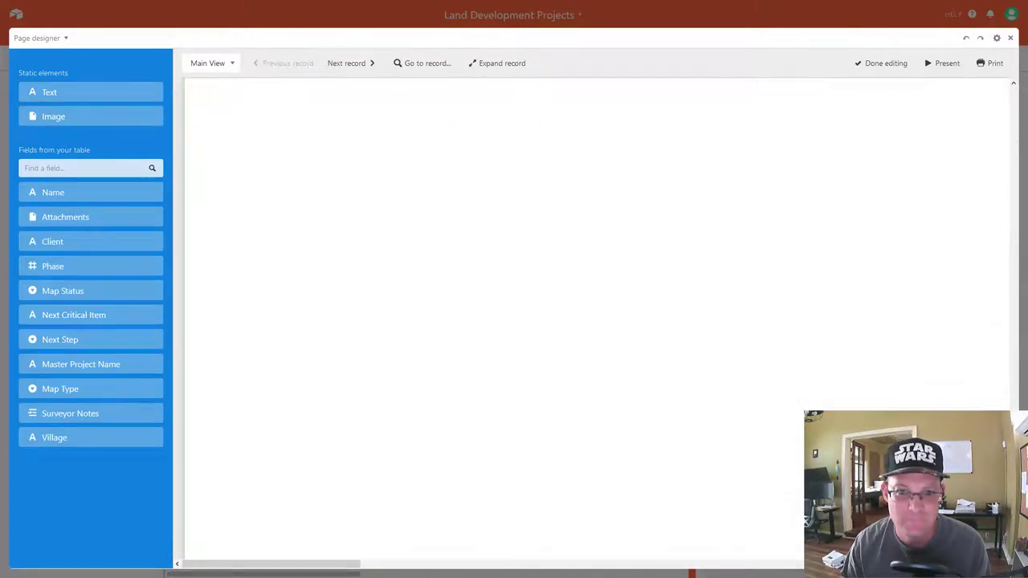
{"action": "scroll", "coordinate": [506, 209], "scroll_direction": "up", "scroll_amount": 10}
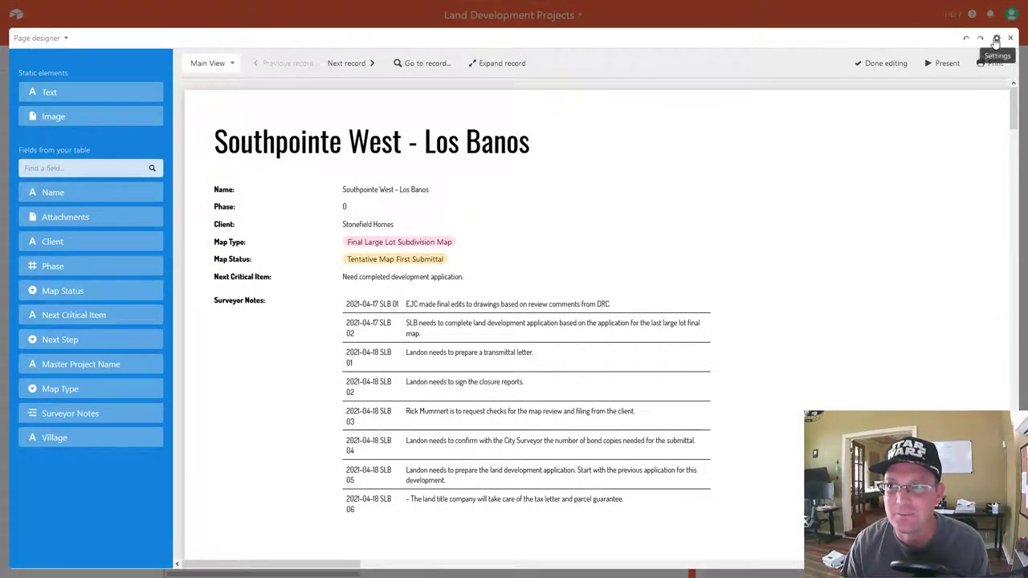
Resize the record page to 2250 × 4250 px and look over the resized layout
{"action": "left_click", "coordinate": [996, 41]}
{"action": "left_click_drag", "start_coordinate": [434, 349], "coordinate": [336, 353]}
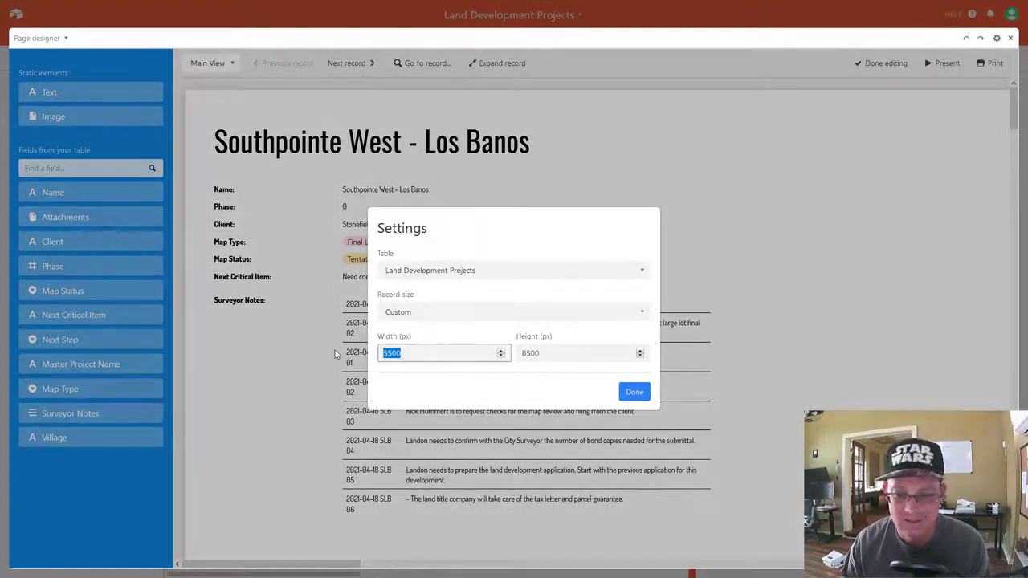
{"action": "type", "text": "2250"}
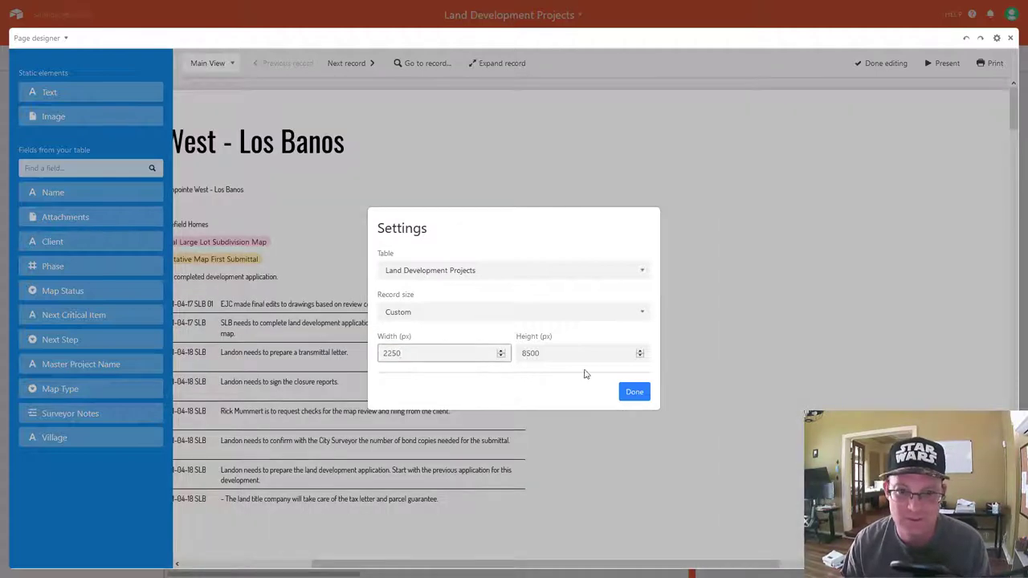
{"action": "left_click", "coordinate": [572, 355]}
{"action": "double_click", "coordinate": [572, 354]}
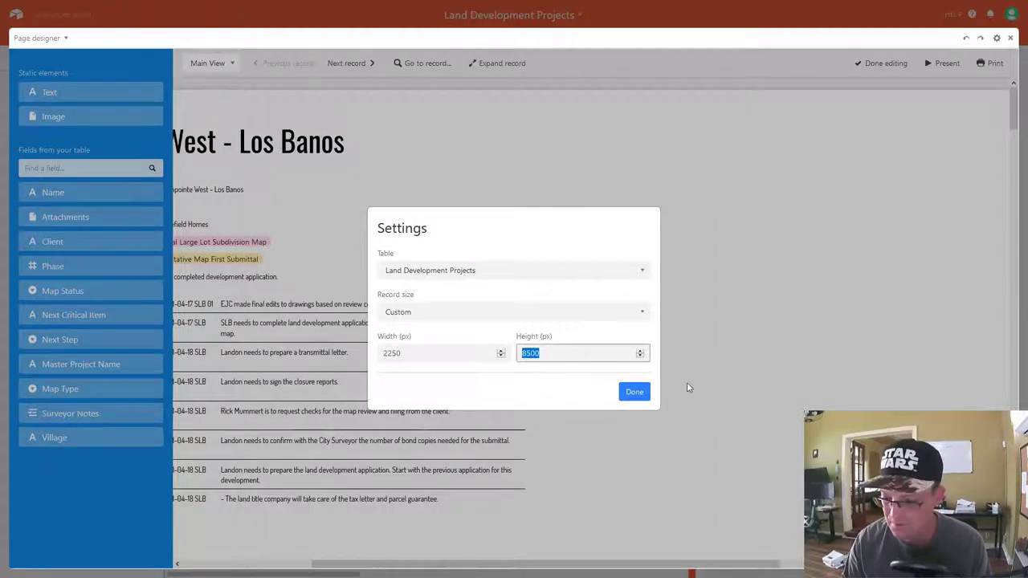
{"action": "type", "text": "4250"}
{"action": "left_click", "coordinate": [631, 394]}
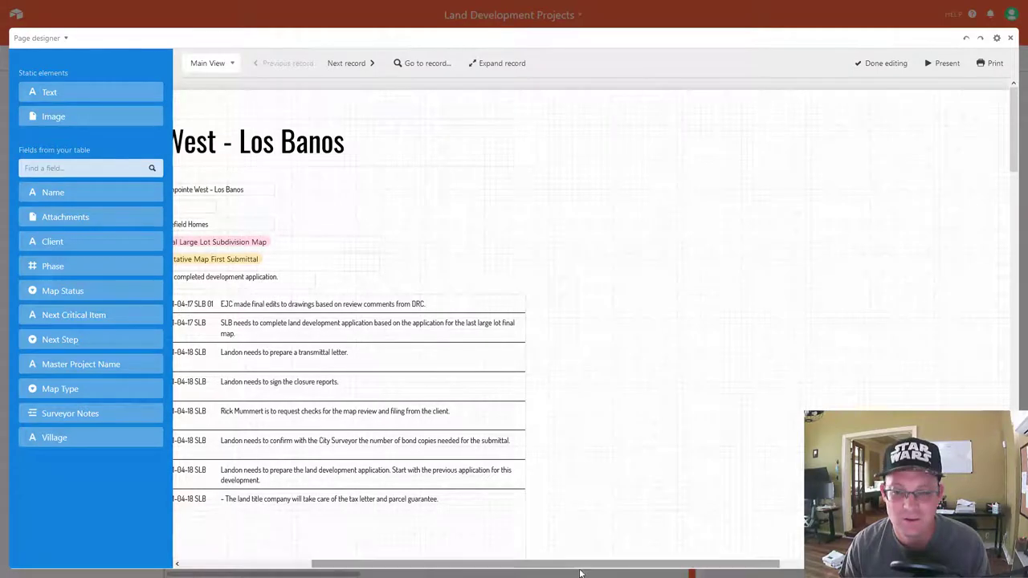
{"action": "left_click_drag", "start_coordinate": [543, 564], "coordinate": [414, 566]}
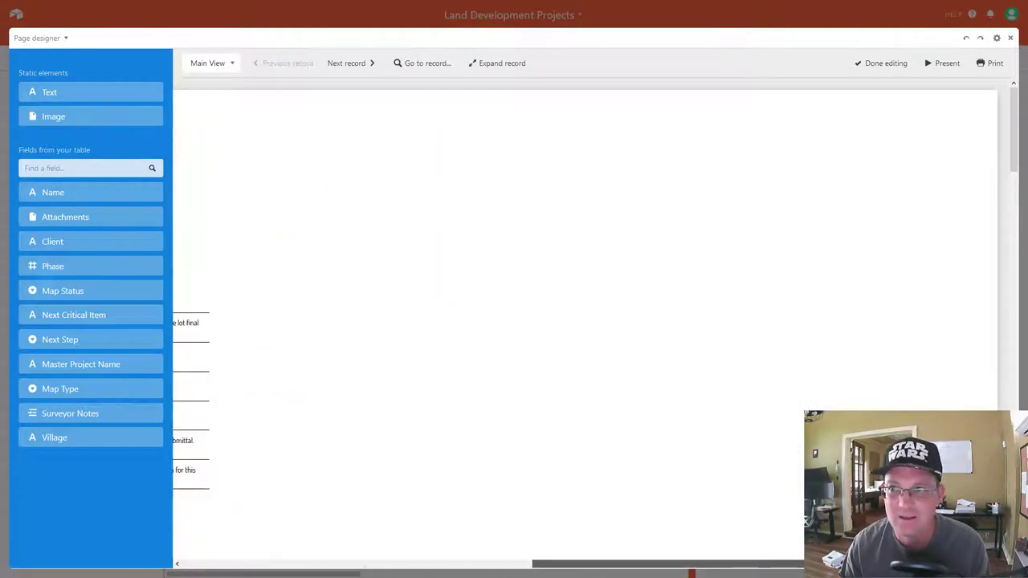
{"action": "scroll", "coordinate": [730, 542], "scroll_direction": "left", "scroll_amount": 5}
{"action": "scroll", "coordinate": [606, 367], "scroll_direction": "down", "scroll_amount": 10}
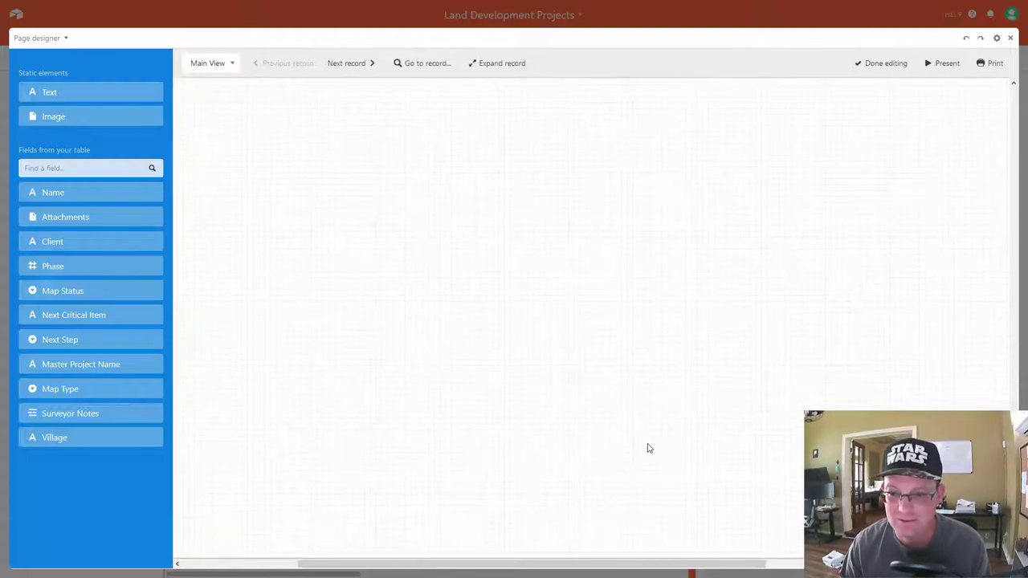
{"action": "scroll", "coordinate": [672, 447], "scroll_direction": "up", "scroll_amount": 5}
{"action": "scroll", "coordinate": [675, 446], "scroll_direction": "up", "scroll_amount": 4}
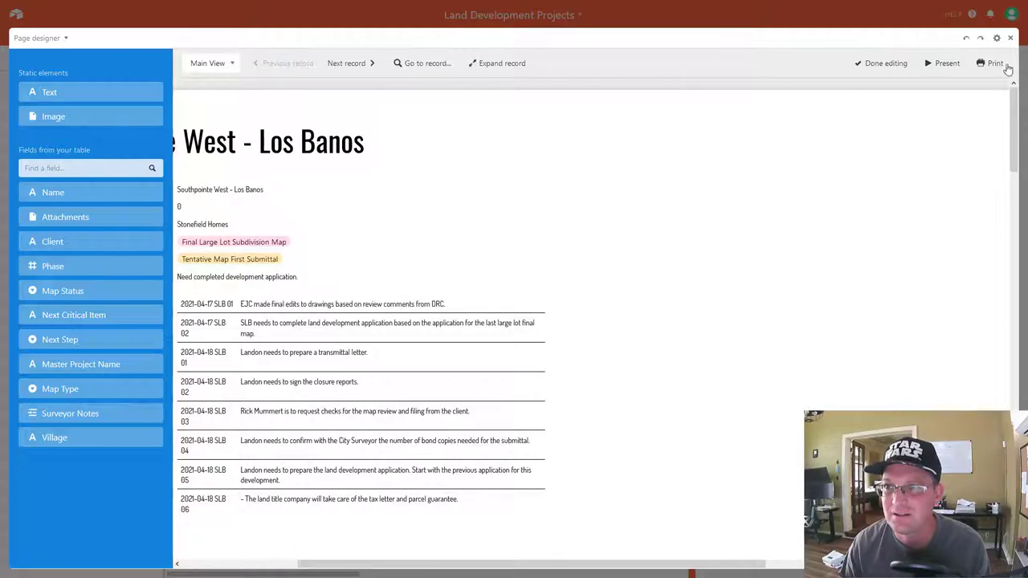
After a quick full-screen preview, set the record size to landscape 4250 × 2250 px
{"action": "left_click", "coordinate": [942, 62]}
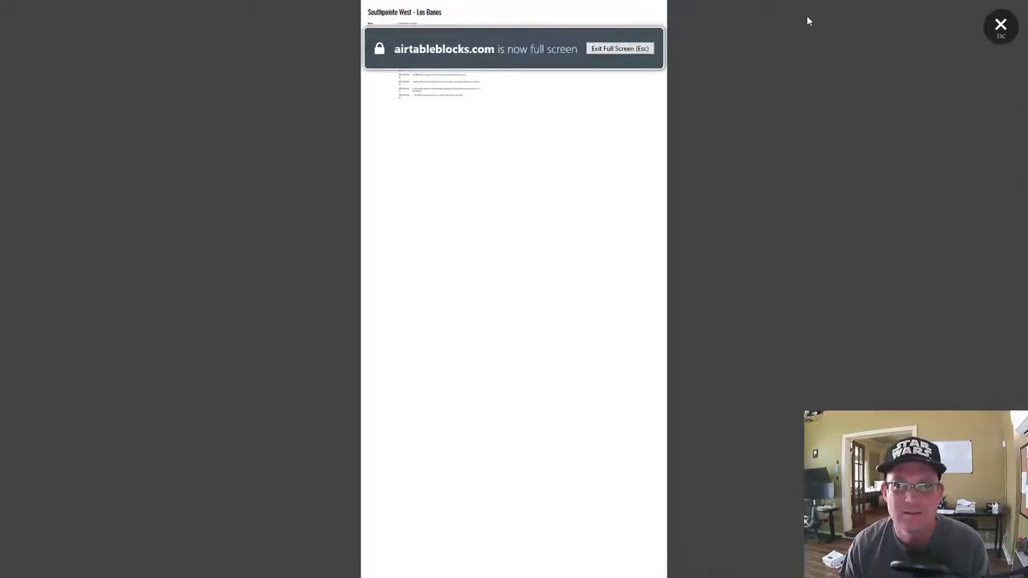
{"action": "left_click", "coordinate": [1001, 25]}
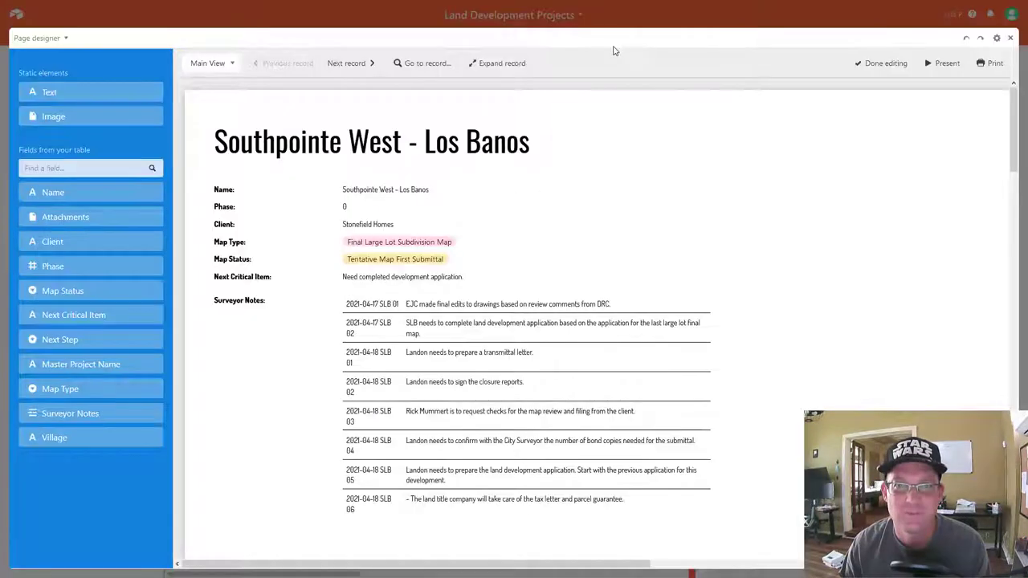
{"action": "left_click", "coordinate": [997, 38]}
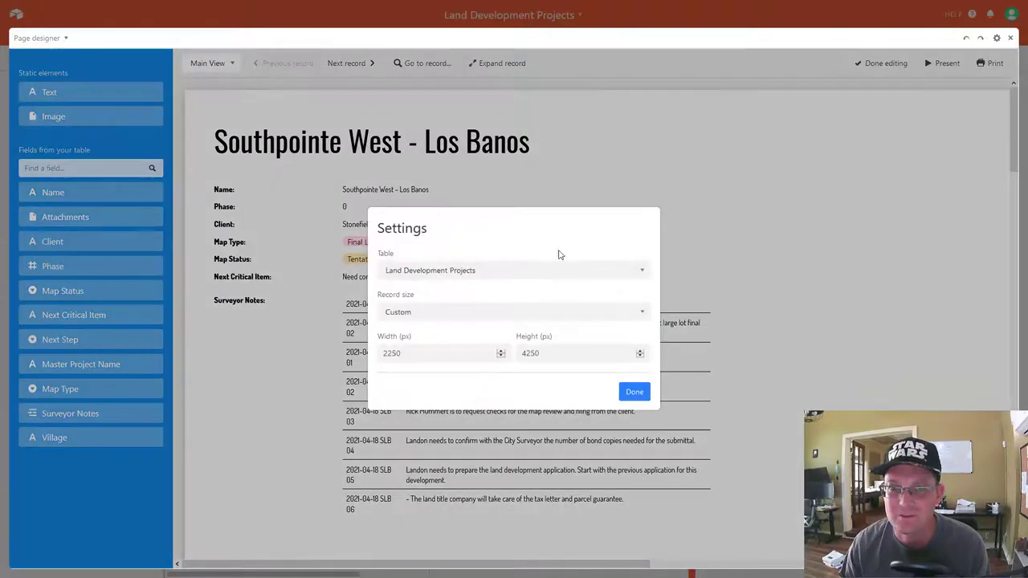
{"action": "left_click", "coordinate": [422, 355]}
{"action": "key", "text": "ctrl+a"}
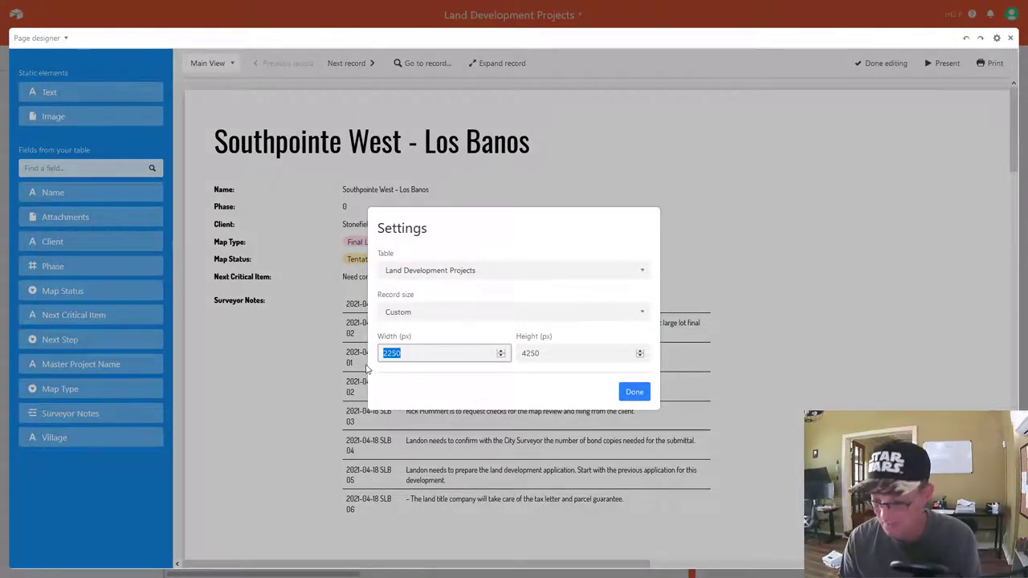
{"action": "type", "text": "4250"}
{"action": "key", "text": "Tab"}
{"action": "type", "text": "2250"}
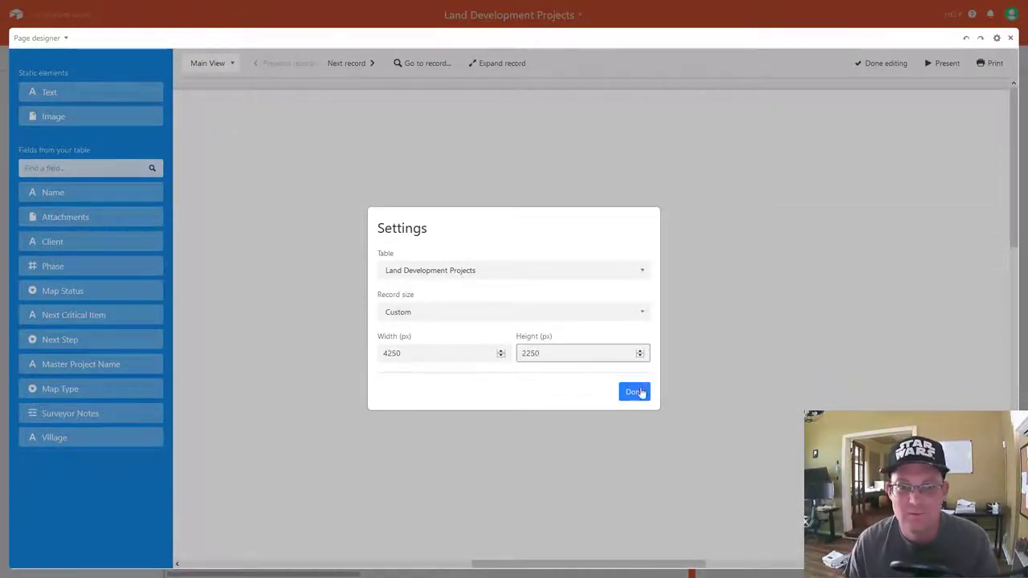
{"action": "left_click", "coordinate": [640, 391]}
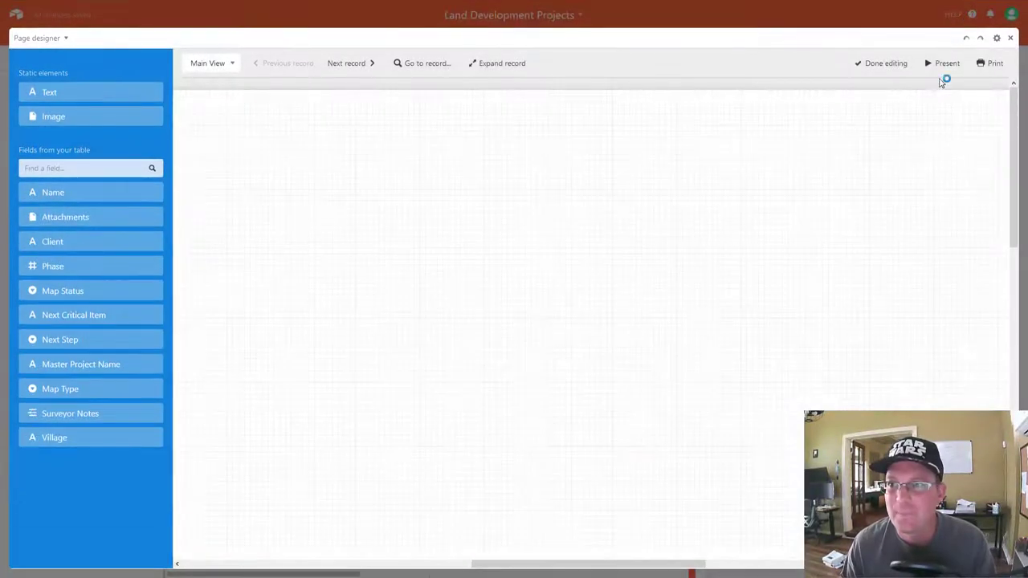
Preview the landscape record full screen and return to the editor
{"action": "left_click", "coordinate": [942, 67]}
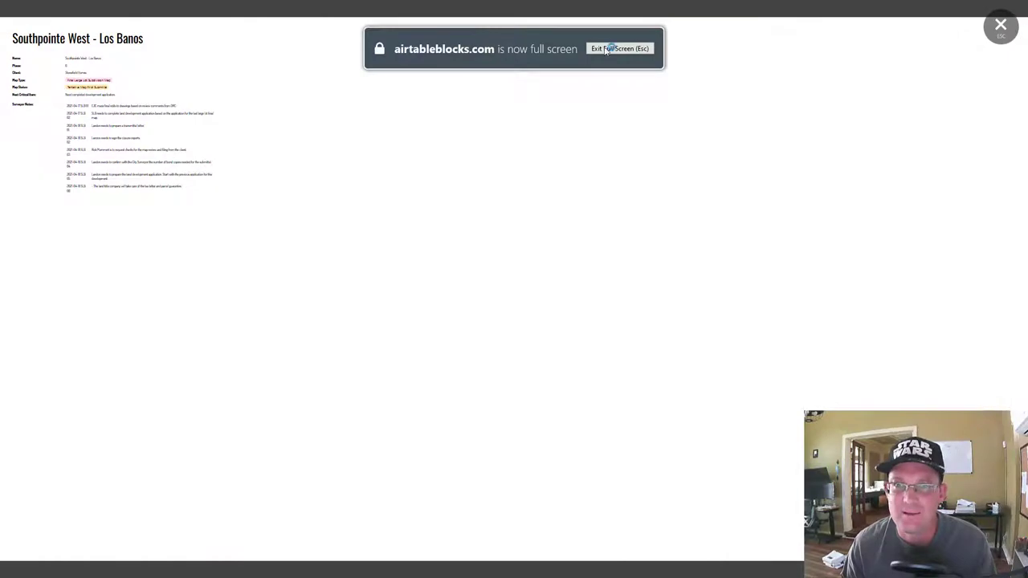
{"action": "left_click", "coordinate": [619, 49]}
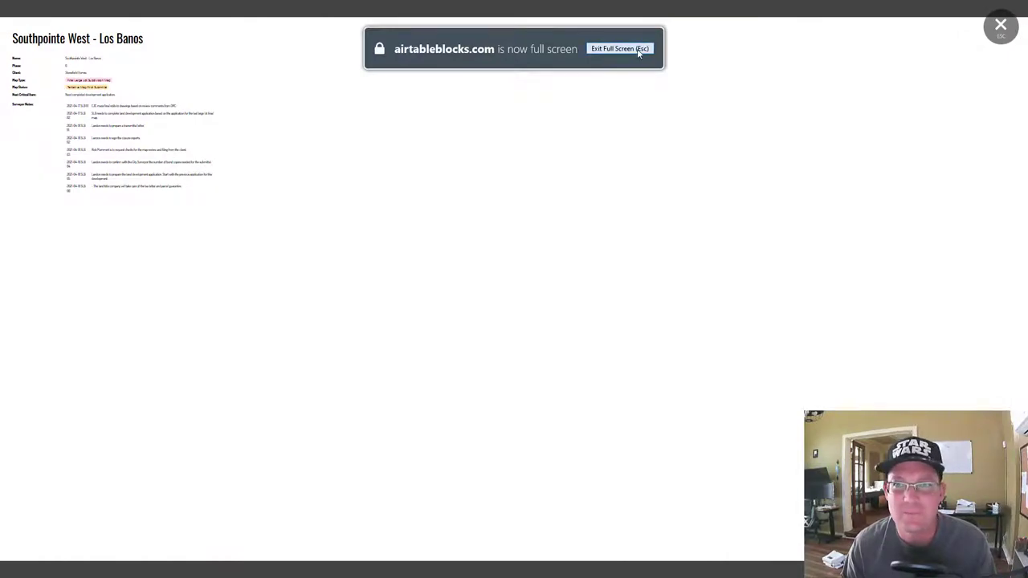
{"action": "scroll", "coordinate": [590, 334], "scroll_direction": "down", "scroll_amount": 3}
{"action": "scroll", "coordinate": [591, 334], "scroll_direction": "up", "scroll_amount": 3}
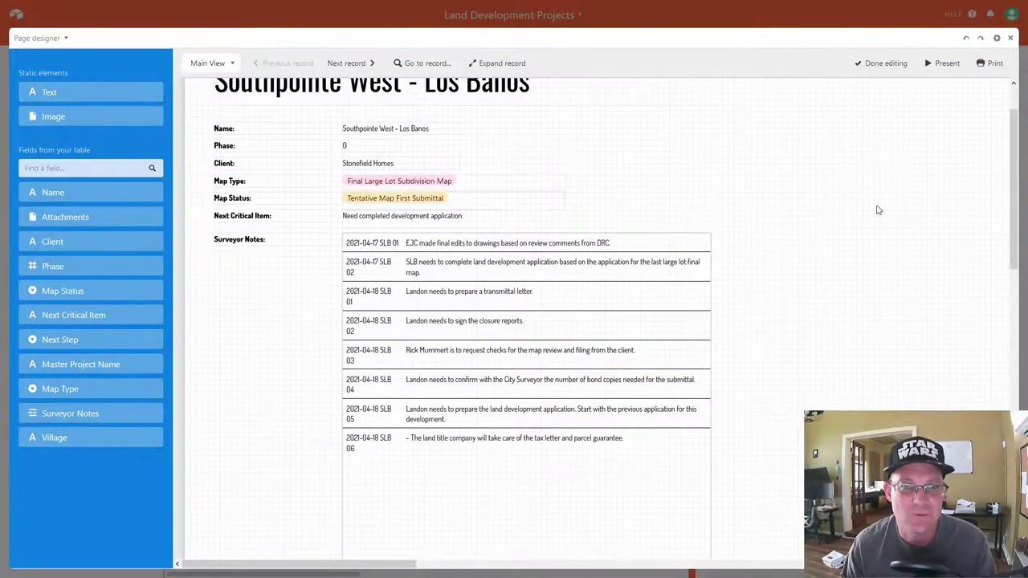
Shift the Surveyor Notes table left and remove its Name column
{"action": "left_click", "coordinate": [411, 255]}
{"action": "left_click_drag", "start_coordinate": [410, 261], "coordinate": [285, 268]}
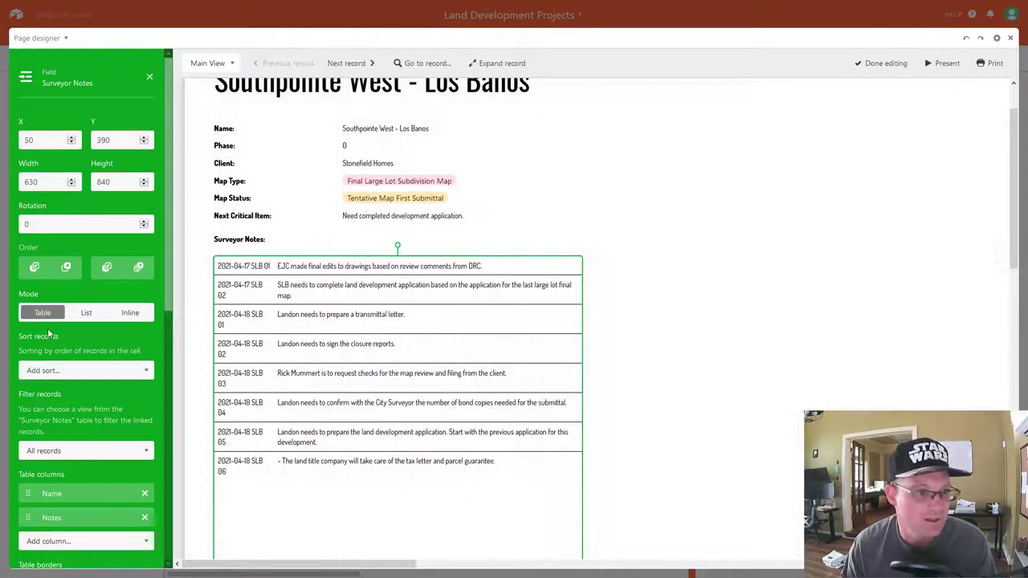
{"action": "scroll", "coordinate": [93, 387], "scroll_direction": "down", "scroll_amount": 2}
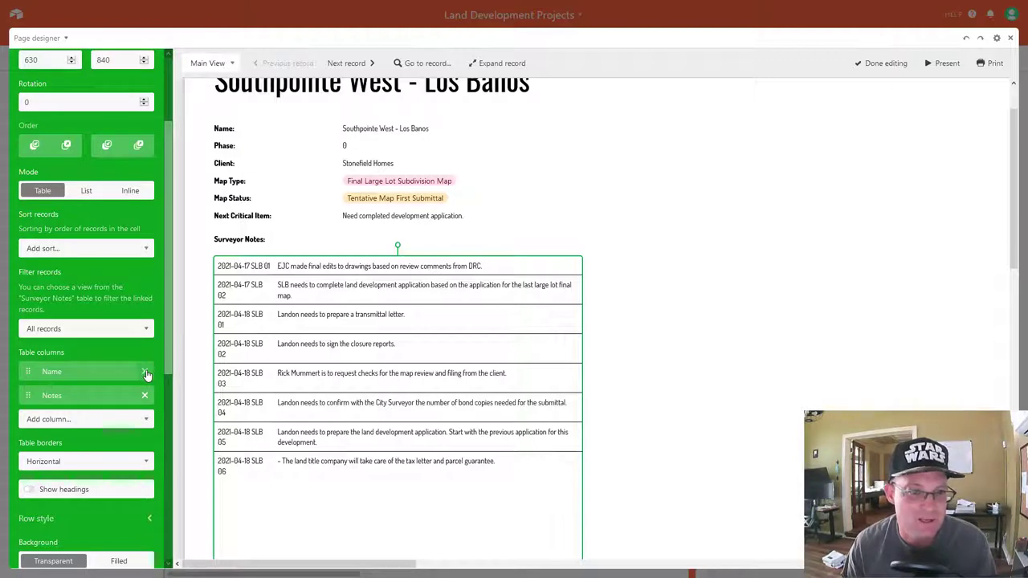
{"action": "left_click", "coordinate": [144, 372]}
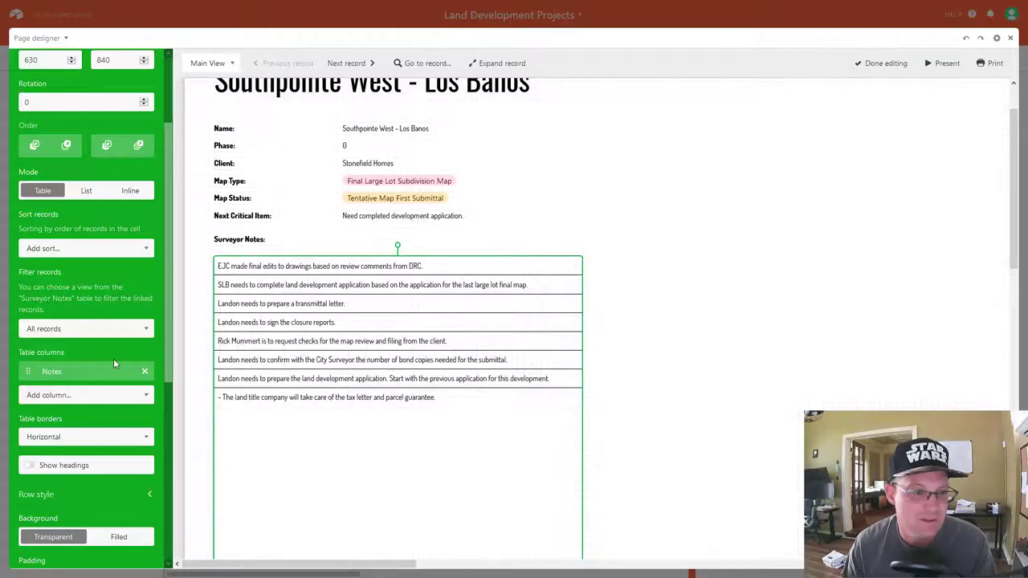
Widen the Surveyor Notes table across the page and shorten its height
{"action": "left_click", "coordinate": [586, 333]}
{"action": "left_click", "coordinate": [589, 341]}
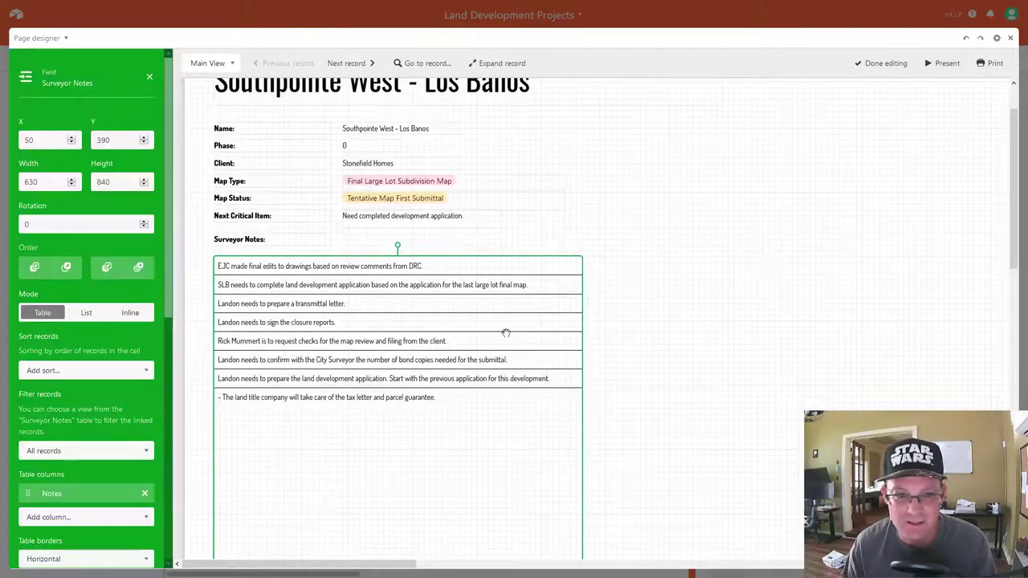
{"action": "scroll", "coordinate": [506, 333], "scroll_direction": "down", "scroll_amount": 4}
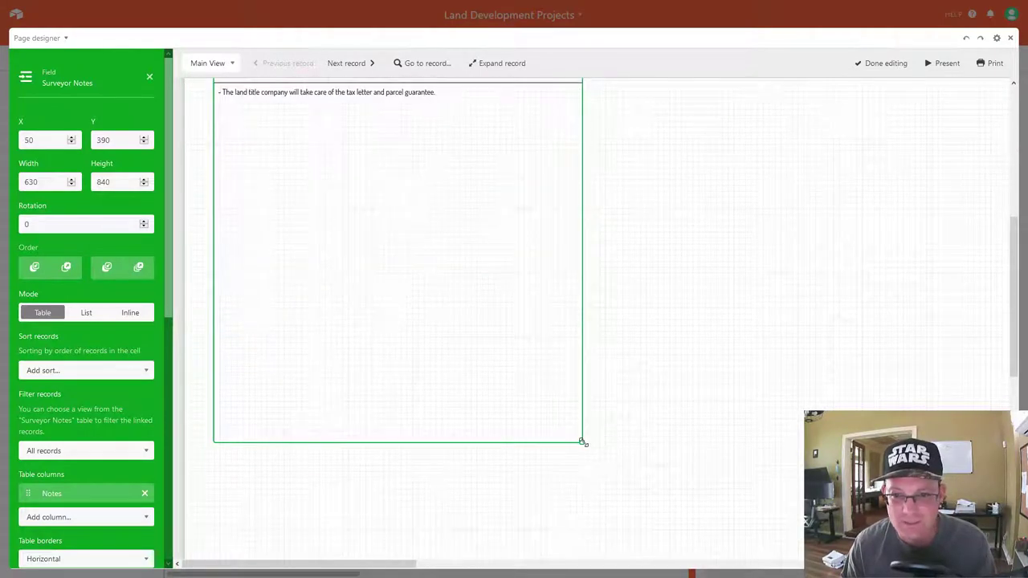
{"action": "left_click_drag", "start_coordinate": [626, 437], "coordinate": [990, 406]}
{"action": "scroll", "coordinate": [668, 321], "scroll_direction": "up", "scroll_amount": 5}
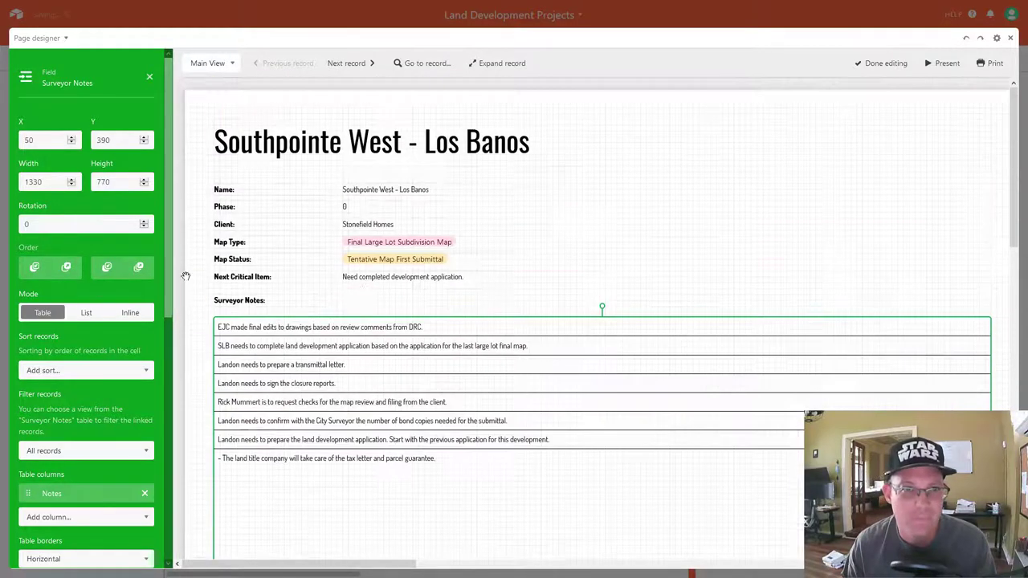
{"action": "scroll", "coordinate": [67, 386], "scroll_direction": "down", "scroll_amount": 3}
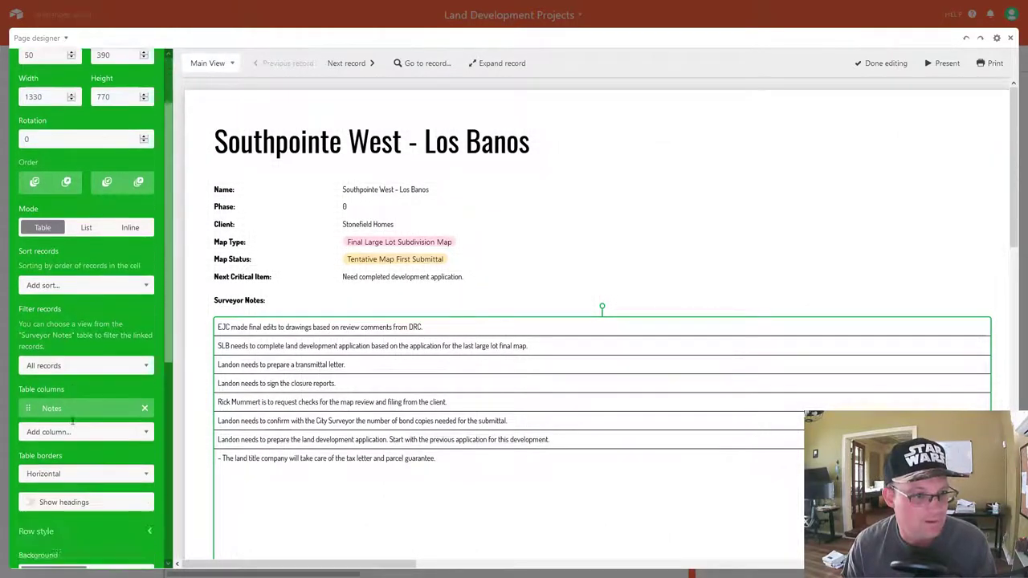
Add the Name field as a table column placed before Notes
{"action": "left_click", "coordinate": [66, 395]}
{"action": "left_click", "coordinate": [44, 428]}
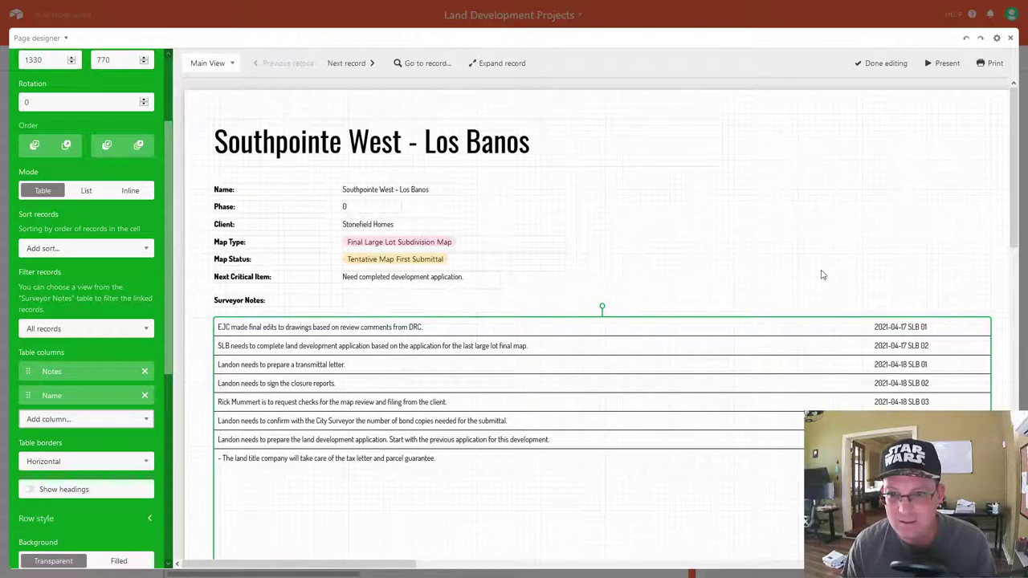
{"action": "scroll", "coordinate": [822, 274], "scroll_direction": "down", "scroll_amount": 3}
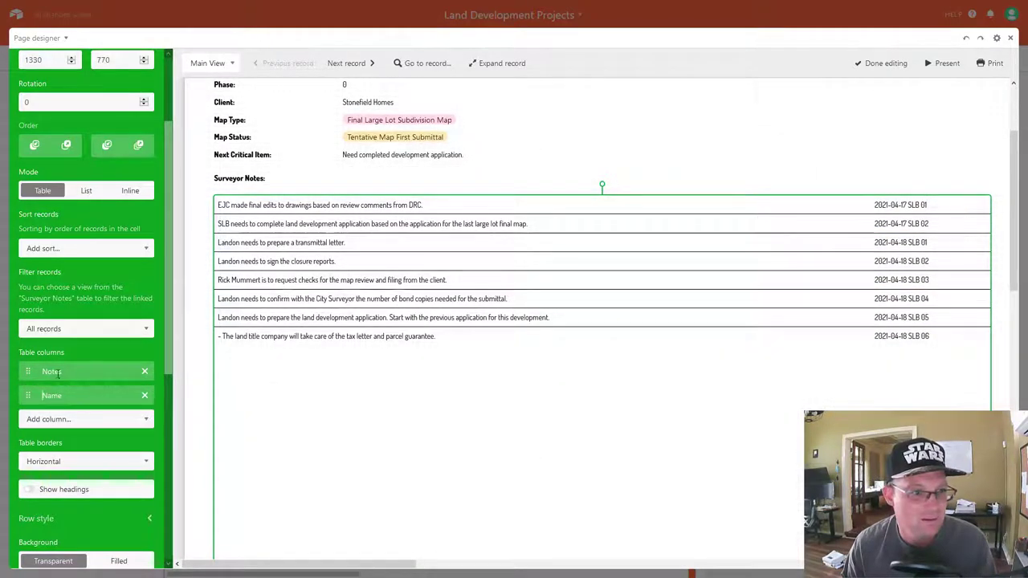
{"action": "left_click_drag", "start_coordinate": [27, 395], "coordinate": [29, 373]}
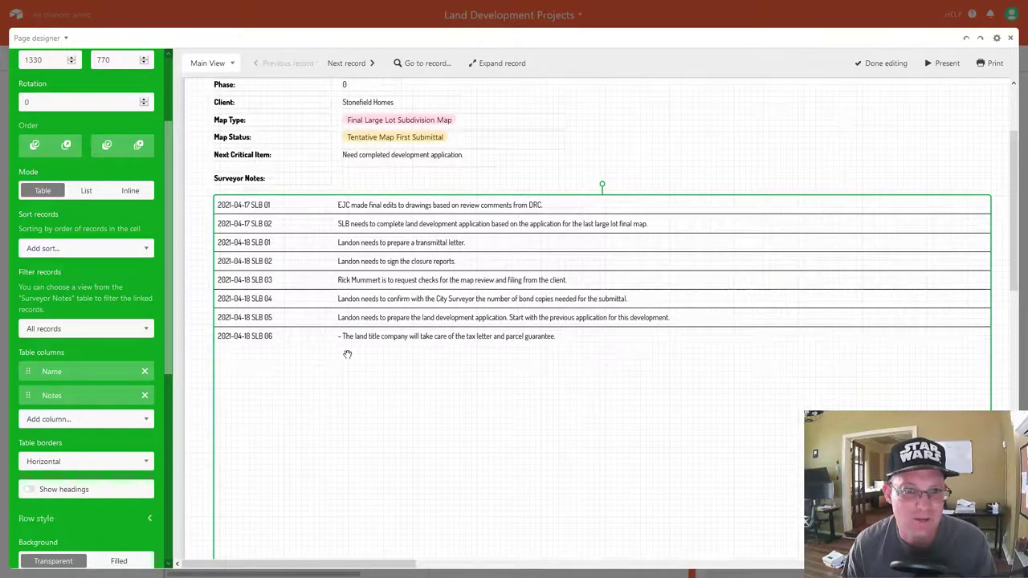
{"action": "scroll", "coordinate": [358, 338], "scroll_direction": "down", "scroll_amount": 2}
{"action": "scroll", "coordinate": [501, 324], "scroll_direction": "up", "scroll_amount": 4}
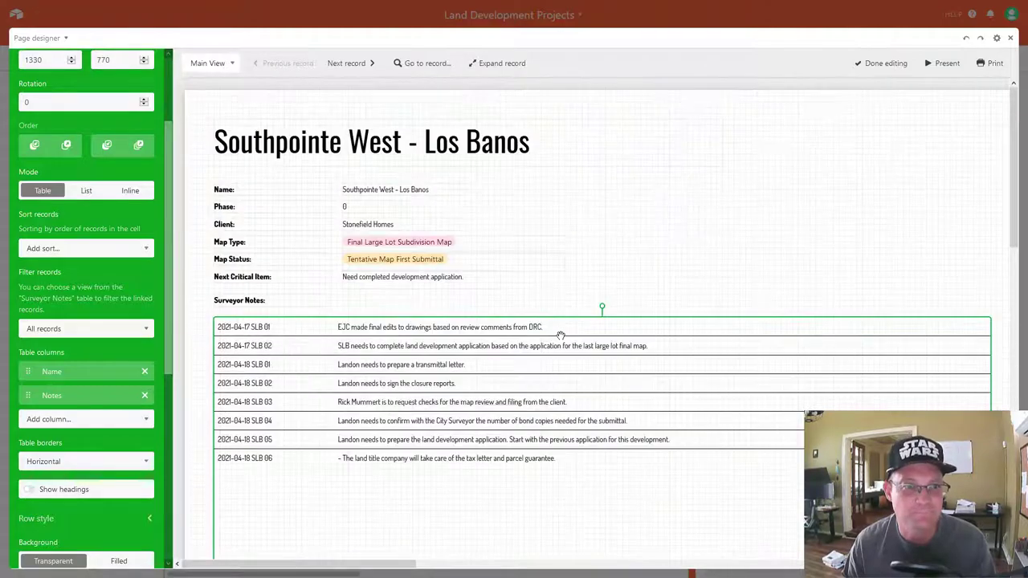
{"action": "left_click", "coordinate": [857, 240]}
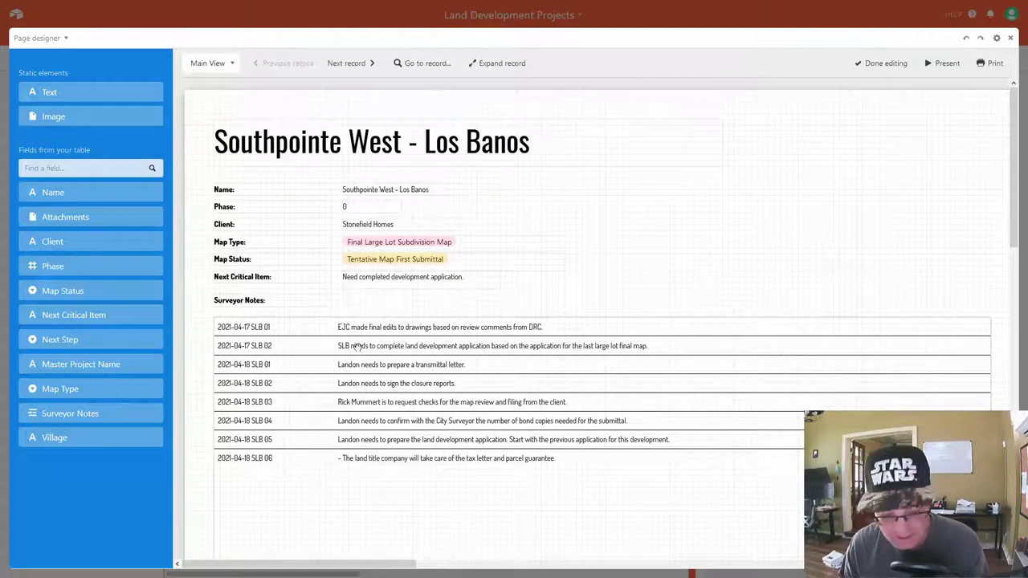
Move the Surveyor Notes table and its label lower on the page
{"action": "left_click", "coordinate": [251, 329]}
{"action": "left_click", "coordinate": [246, 302]}
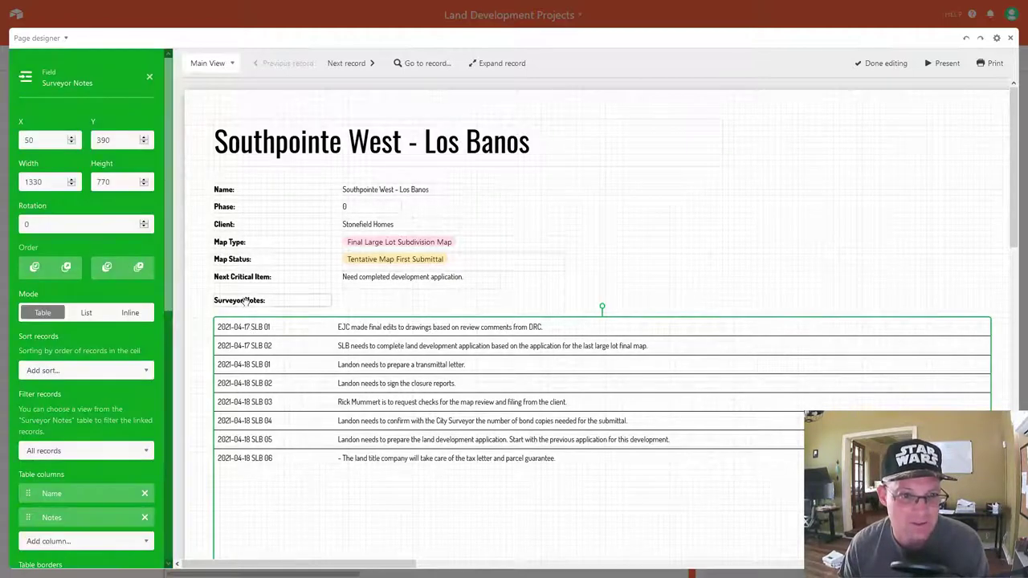
{"action": "left_click", "coordinate": [253, 362]}
{"action": "left_click", "coordinate": [252, 299]}
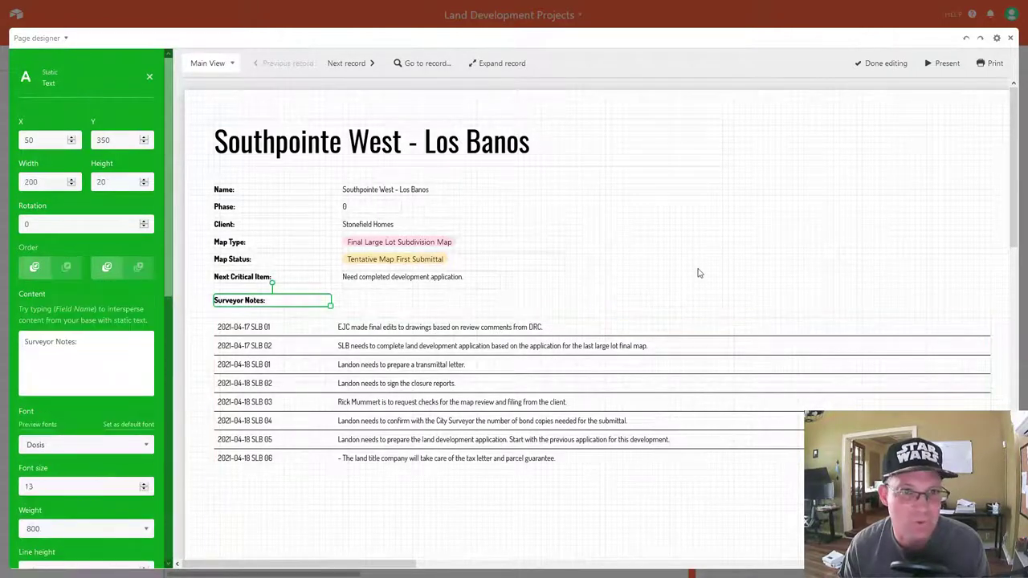
{"action": "left_click", "coordinate": [616, 248]}
{"action": "scroll", "coordinate": [615, 248], "scroll_direction": "down", "scroll_amount": 3}
{"action": "left_click", "coordinate": [263, 155]}
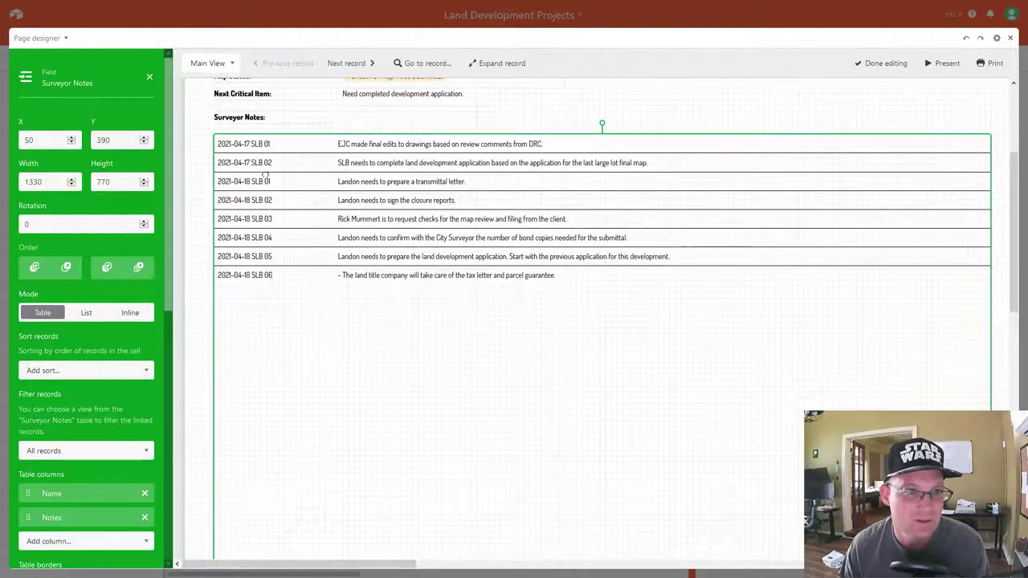
{"action": "left_click_drag", "start_coordinate": [265, 176], "coordinate": [274, 255]}
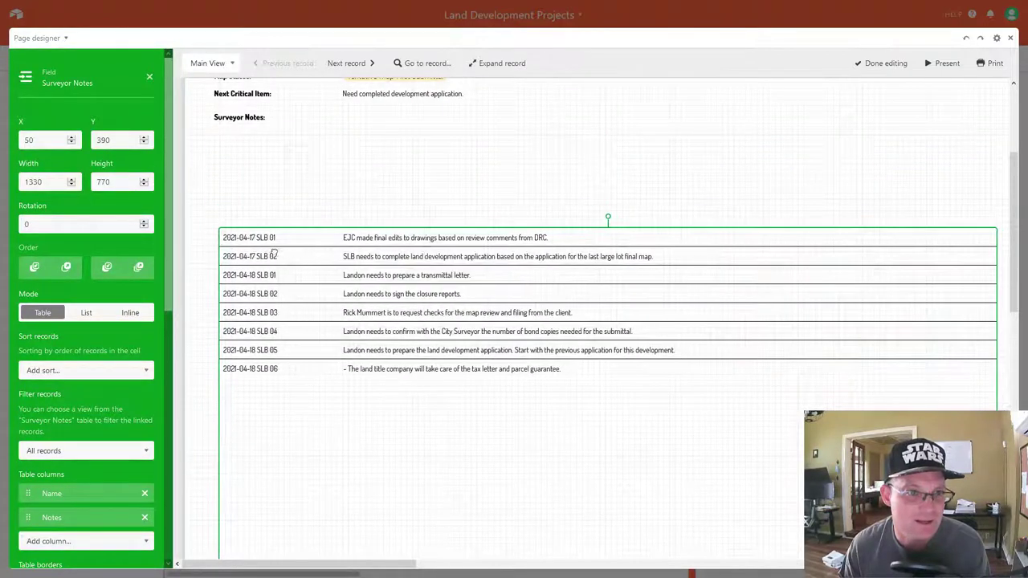
{"action": "left_click_drag", "start_coordinate": [241, 119], "coordinate": [246, 218]}
Move the Next Critical Item and Map Status labels and values down above Surveyor Notes
{"action": "left_click_drag", "start_coordinate": [253, 94], "coordinate": [254, 199]}
{"action": "left_click_drag", "start_coordinate": [370, 97], "coordinate": [371, 208]}
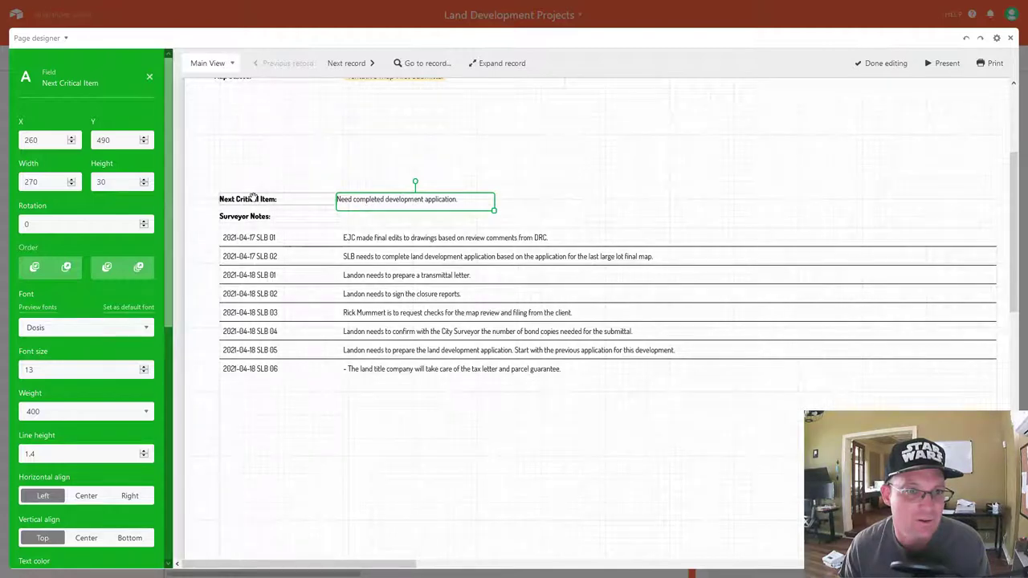
{"action": "scroll", "coordinate": [351, 184], "scroll_direction": "up", "scroll_amount": 1}
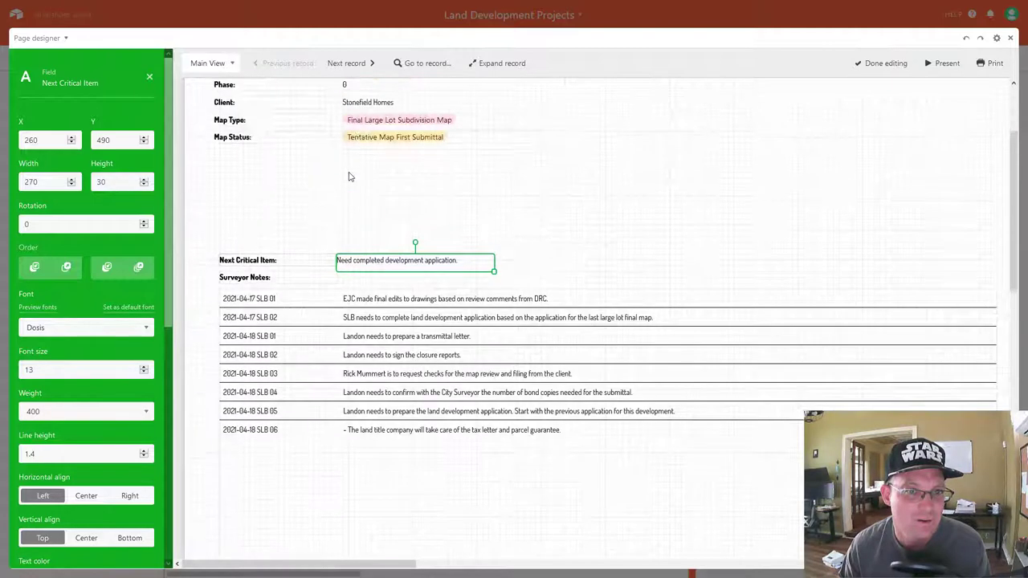
{"action": "left_click_drag", "start_coordinate": [363, 137], "coordinate": [362, 246]}
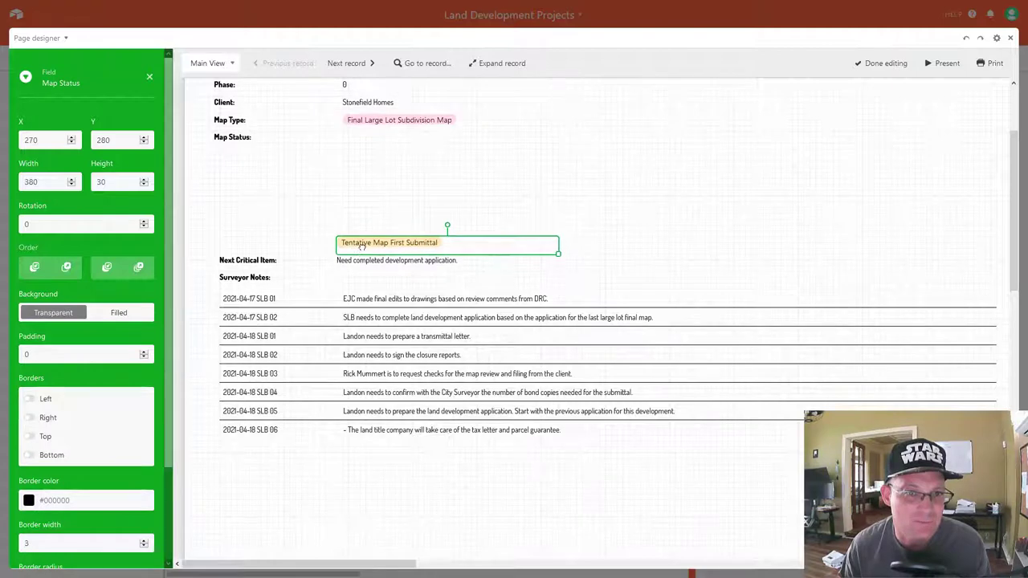
{"action": "left_click_drag", "start_coordinate": [223, 137], "coordinate": [229, 245]}
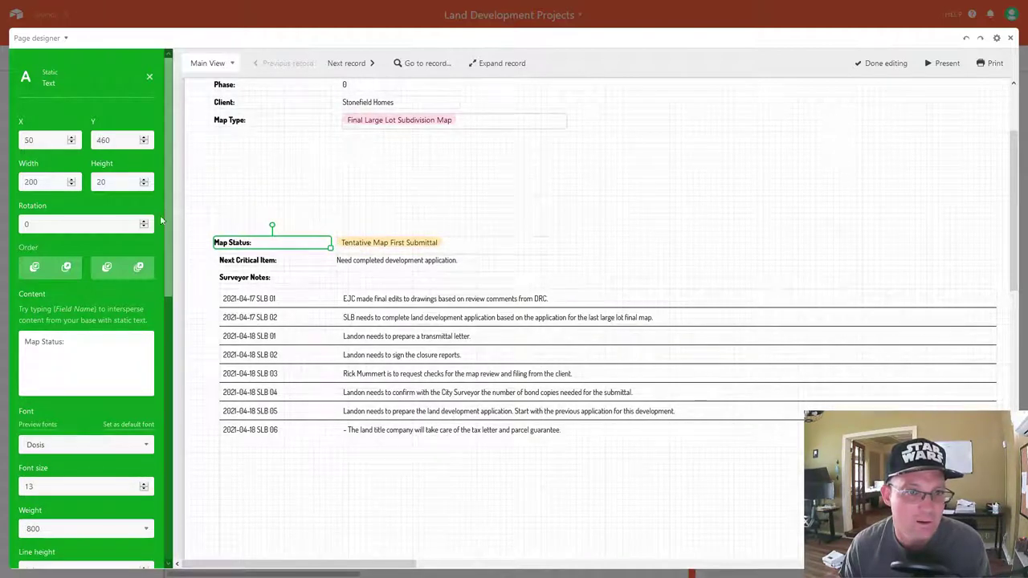
Move the Map Type label and value above Map Status and line them up
{"action": "left_click_drag", "start_coordinate": [394, 127], "coordinate": [389, 229]}
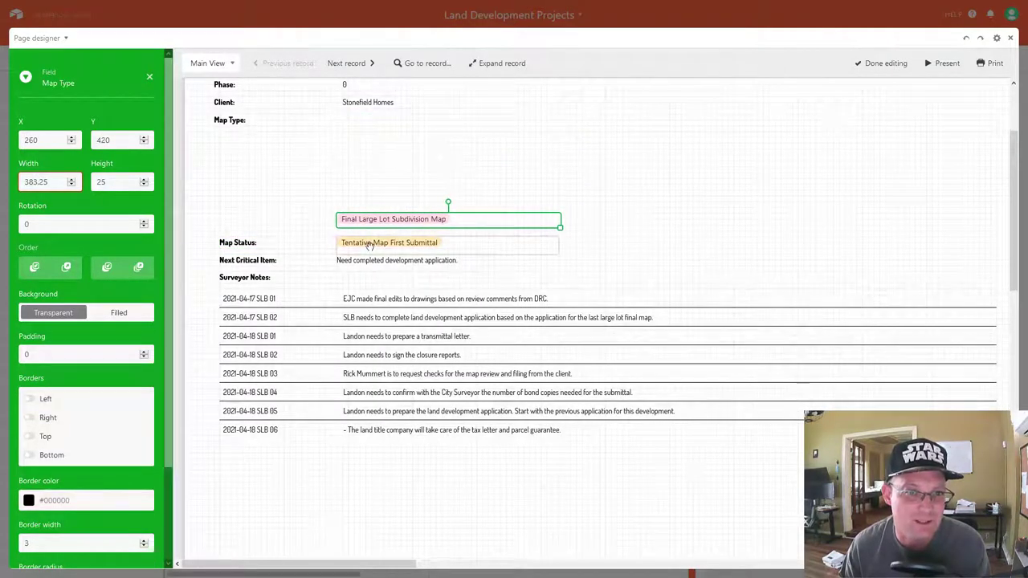
{"action": "left_click_drag", "start_coordinate": [230, 119], "coordinate": [240, 220]}
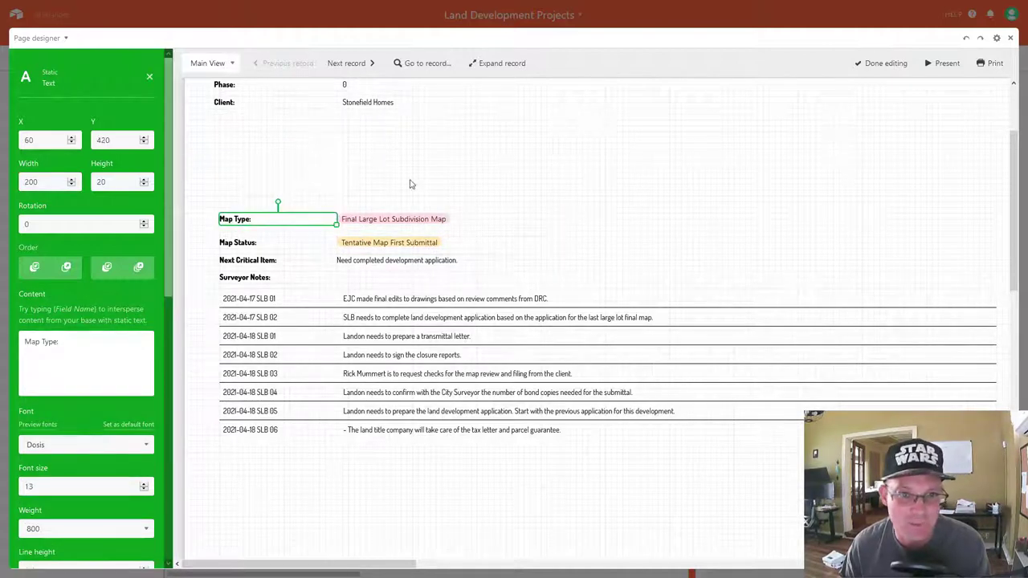
{"action": "left_click", "coordinate": [413, 185]}
{"action": "left_click_drag", "start_coordinate": [260, 224], "coordinate": [258, 230]}
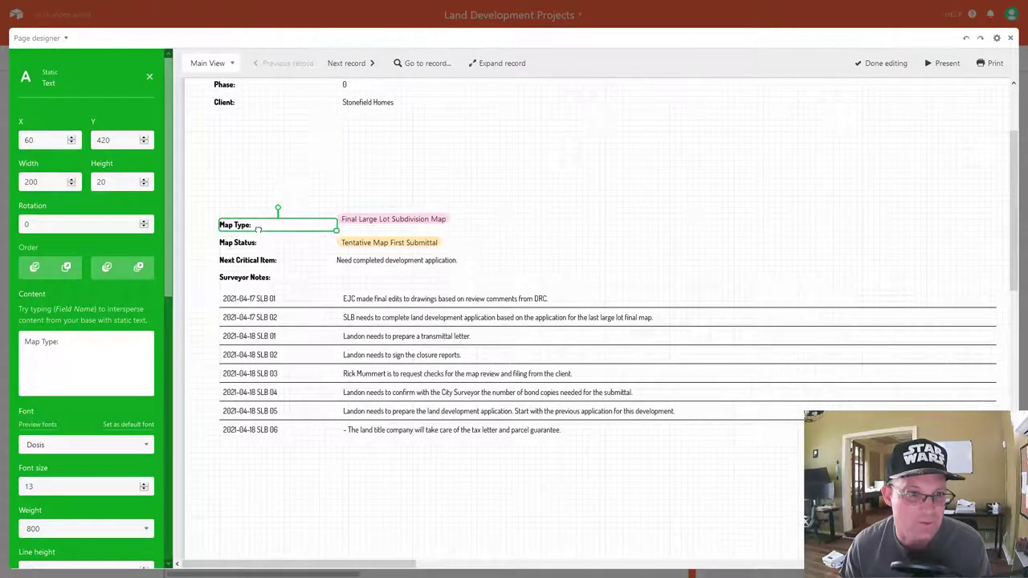
{"action": "left_click", "coordinate": [360, 226]}
{"action": "left_click", "coordinate": [426, 180]}
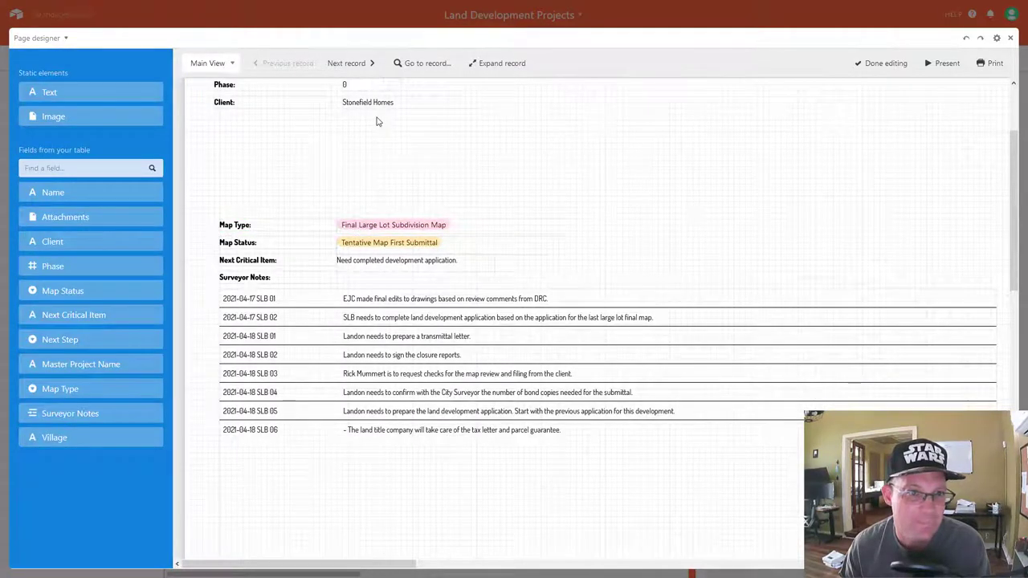
Move the Client row (Stonefield Homes) above Map Type, then the Phase row (0) above Client
{"action": "left_click_drag", "start_coordinate": [376, 110], "coordinate": [373, 215]}
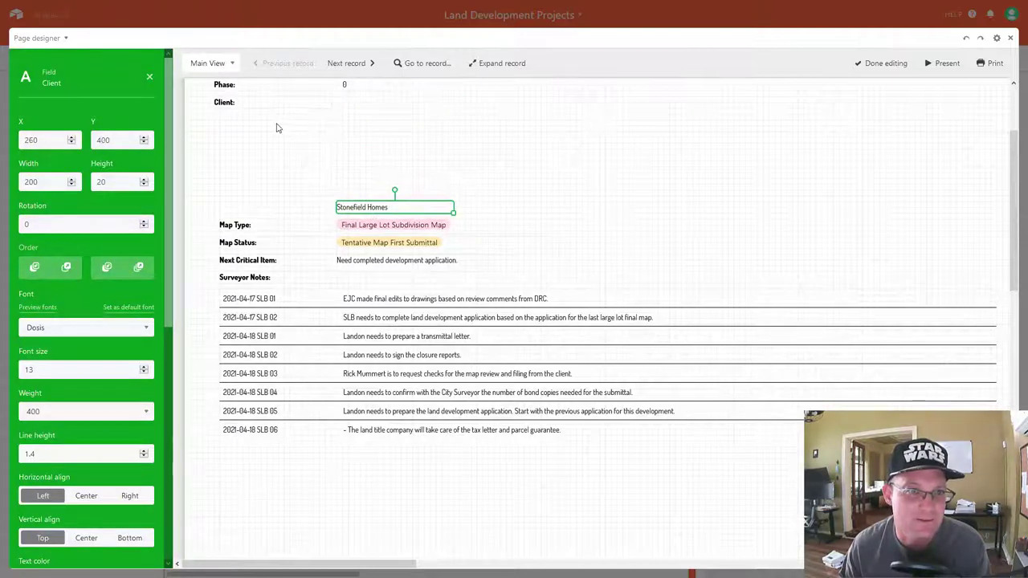
{"action": "left_click_drag", "start_coordinate": [224, 103], "coordinate": [230, 211]}
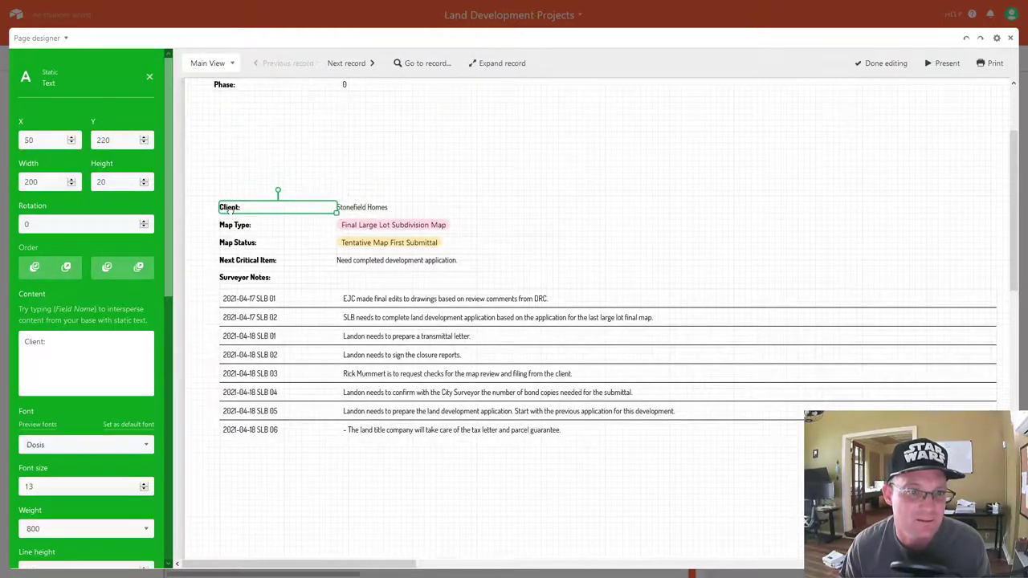
{"action": "left_click", "coordinate": [509, 151]}
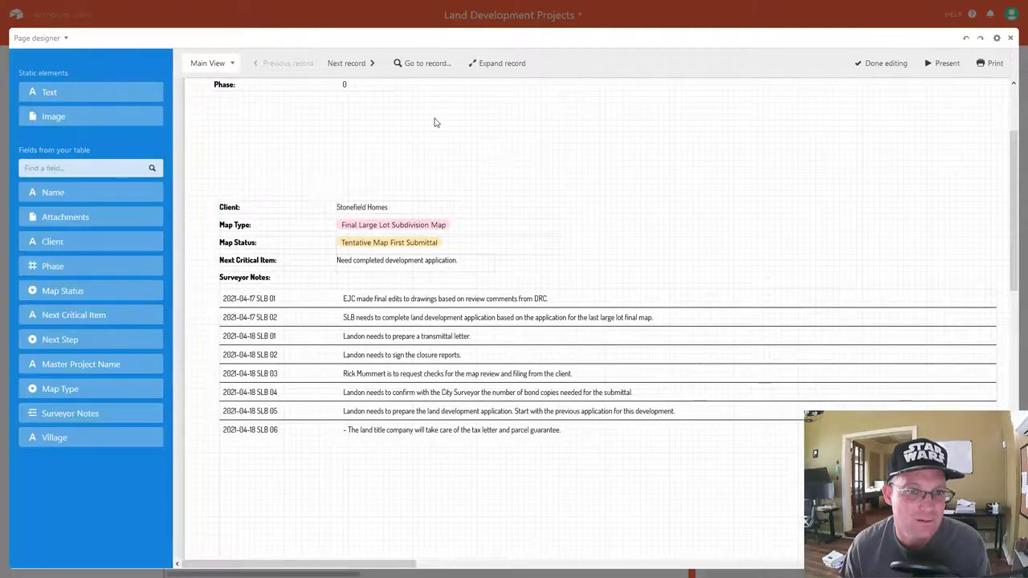
{"action": "scroll", "coordinate": [466, 141], "scroll_direction": "up", "scroll_amount": 3}
{"action": "left_click_drag", "start_coordinate": [301, 207], "coordinate": [311, 311]}
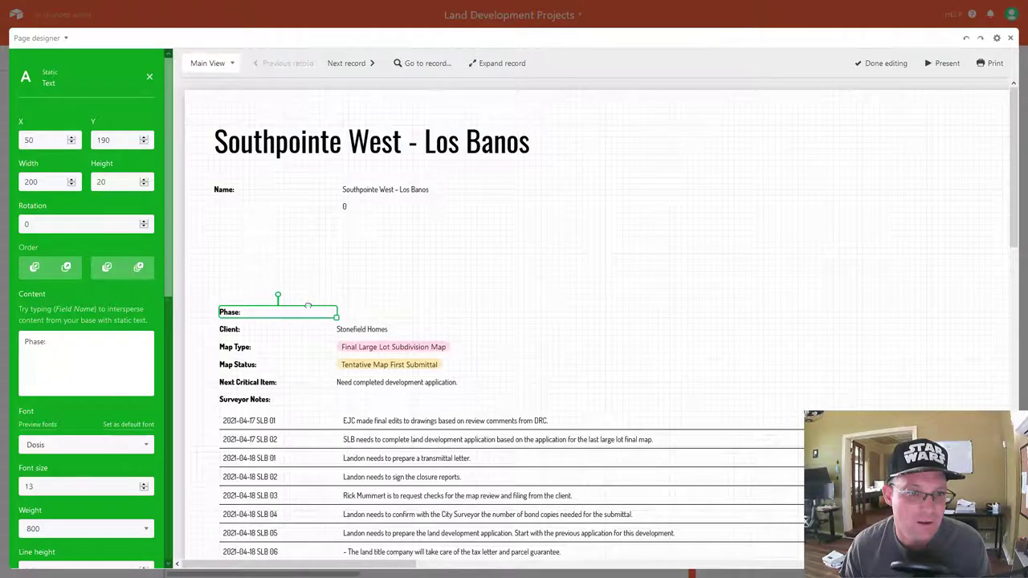
{"action": "left_click_drag", "start_coordinate": [364, 208], "coordinate": [363, 319]}
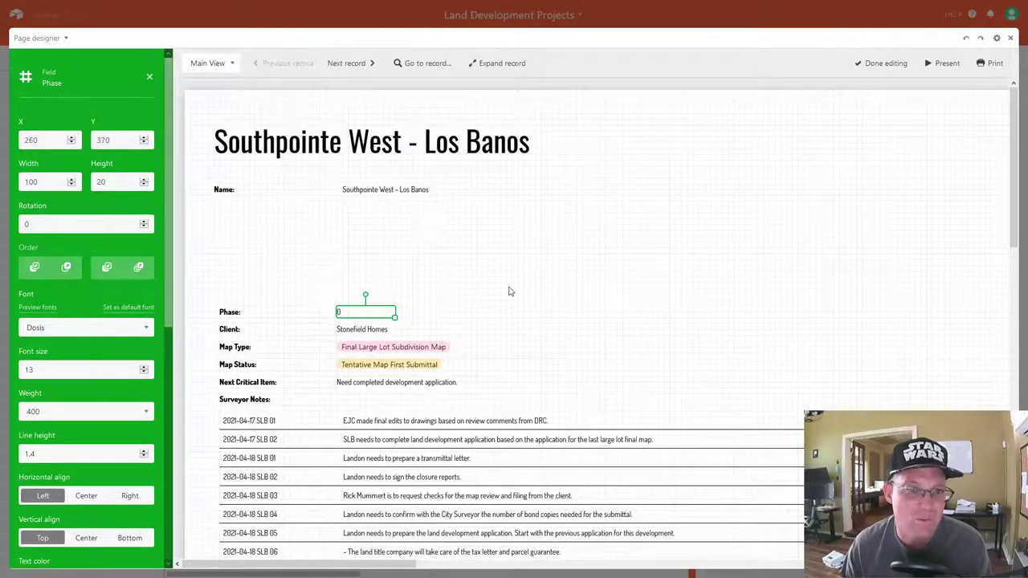
{"action": "left_click", "coordinate": [507, 284]}
{"action": "scroll", "coordinate": [429, 252], "scroll_direction": "down", "scroll_amount": 2}
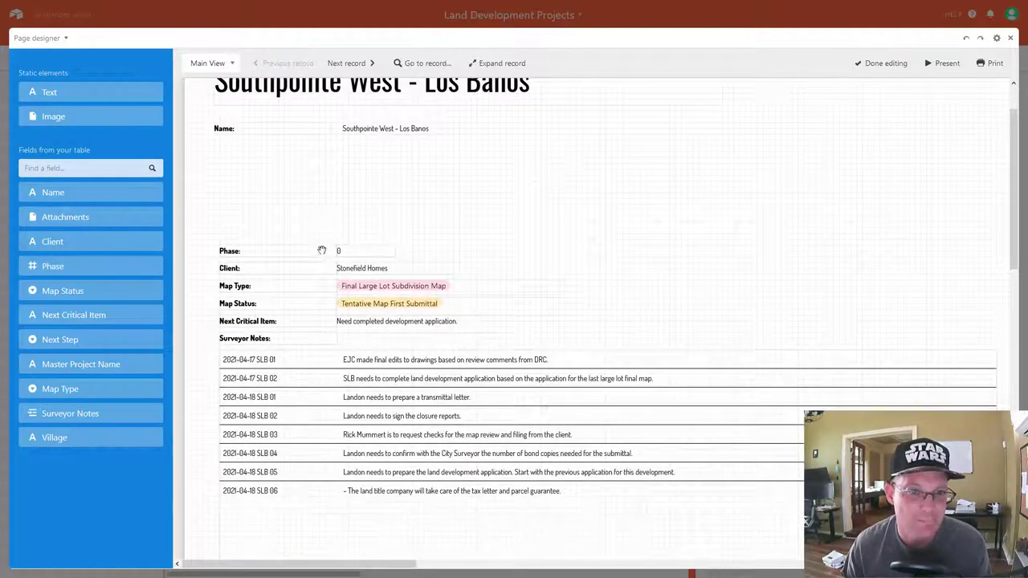
Check the alignment of the Phase, Client, Map Type and Map Status labels
{"action": "left_click", "coordinate": [321, 250]}
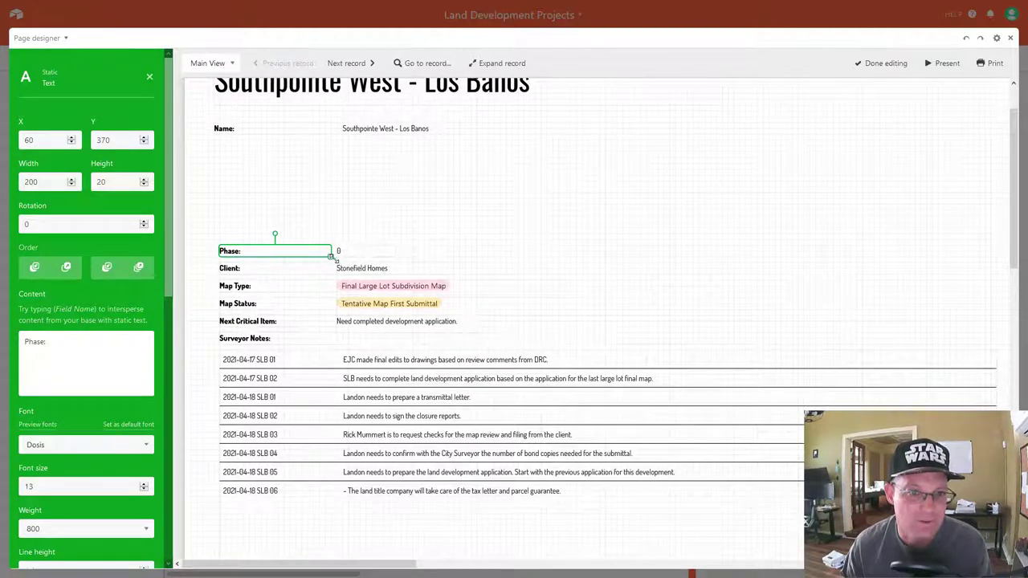
{"action": "left_click", "coordinate": [326, 270]}
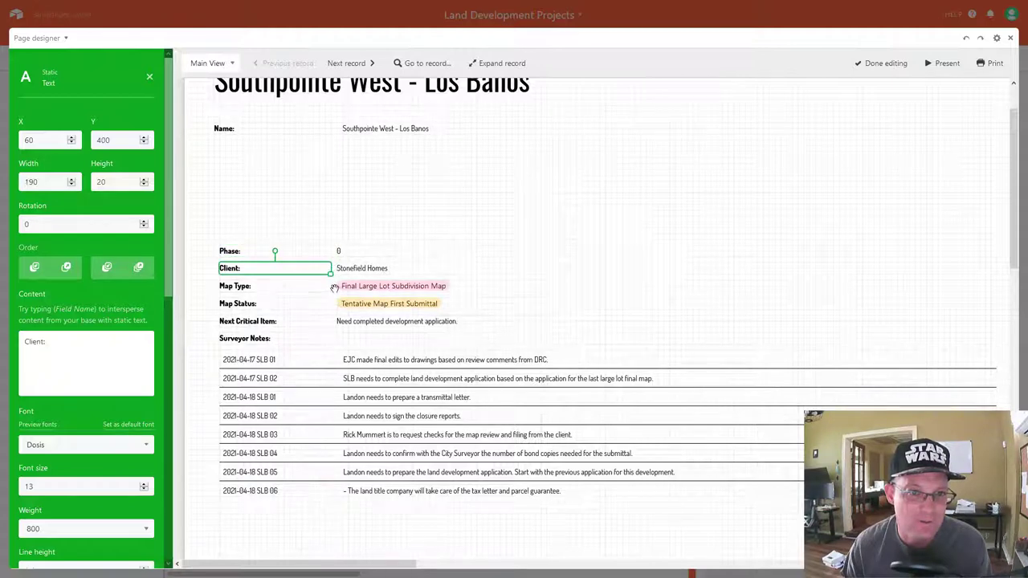
{"action": "left_click", "coordinate": [329, 288]}
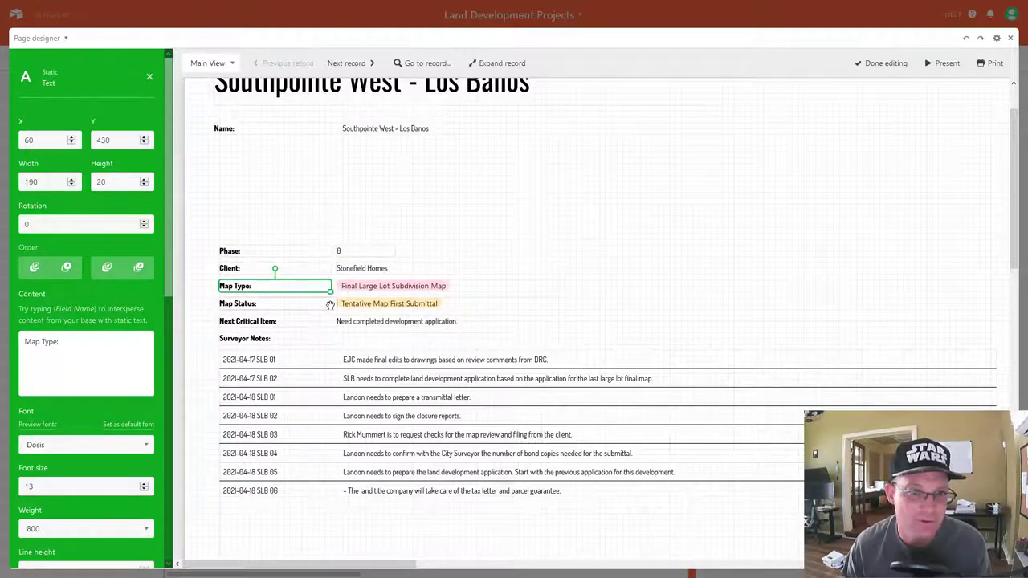
{"action": "left_click", "coordinate": [334, 307]}
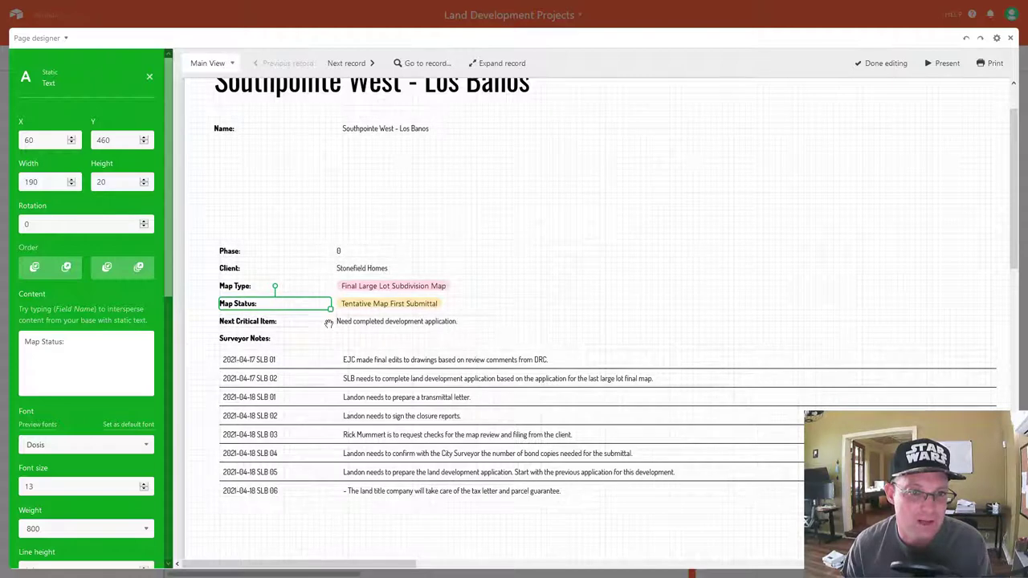
{"action": "left_click", "coordinate": [328, 322]}
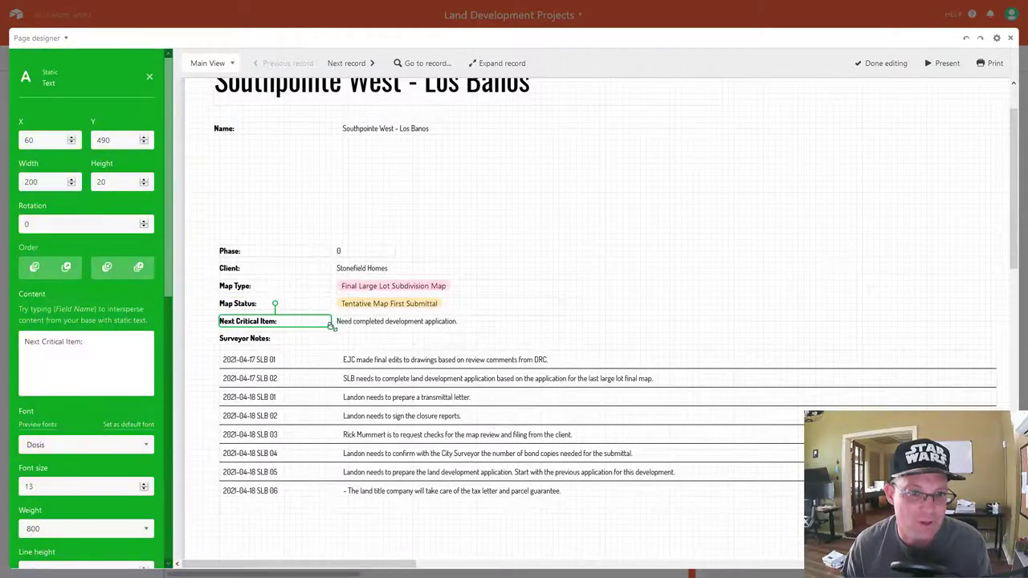
Narrow the Surveyor Notes: label box to 180 px wide
{"action": "left_click", "coordinate": [334, 340]}
{"action": "mouse_move", "coordinate": [337, 343]}
{"action": "left_mouse_down"}
{"action": "mouse_move", "coordinate": [327, 345]}
{"action": "mouse_move", "coordinate": [336, 348]}
{"action": "left_mouse_up"}
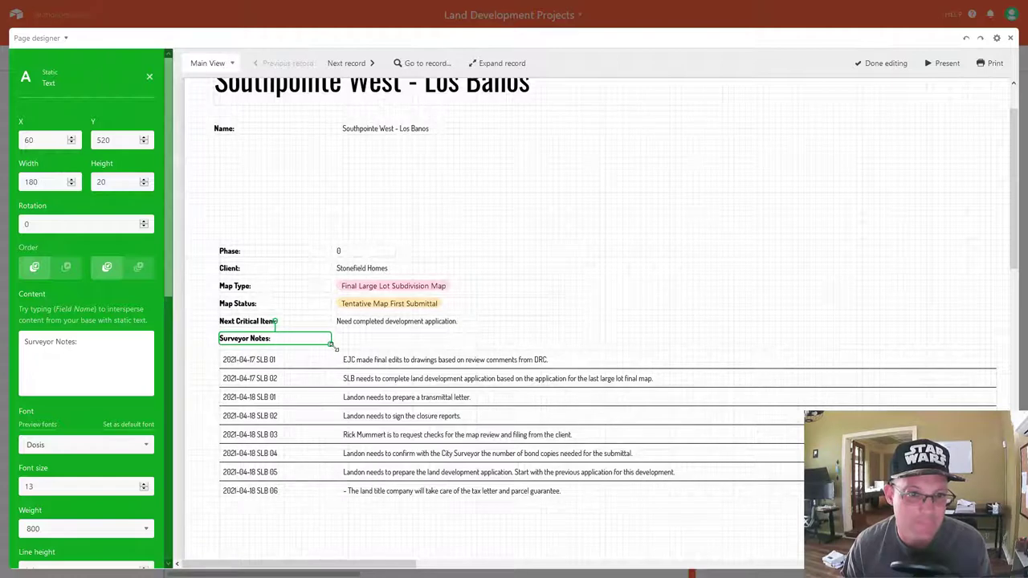
{"action": "left_click", "coordinate": [294, 177]}
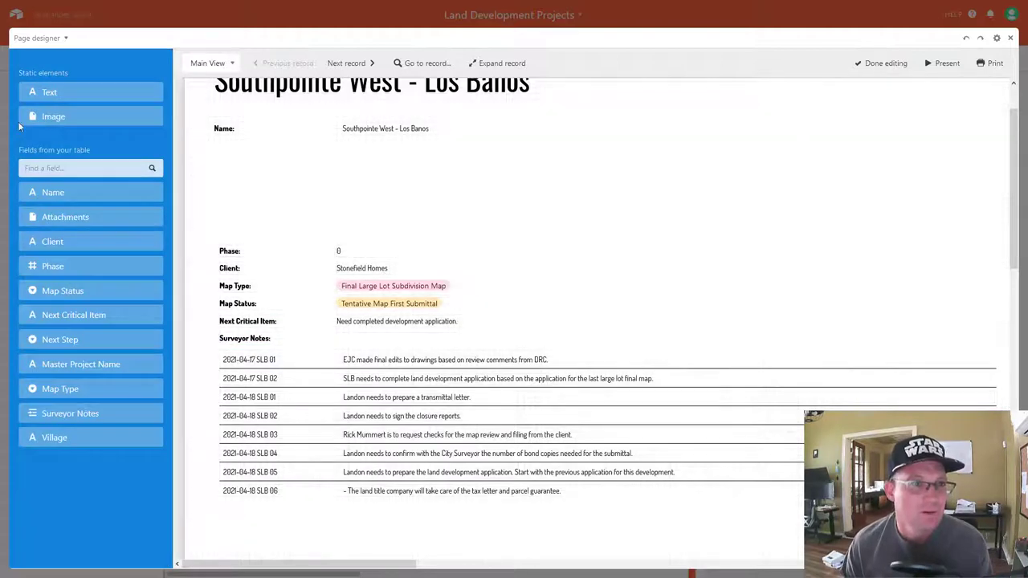
Add a 'Master Project:' text label with weight 800 under Name:, then place another text box below
{"action": "left_click_drag", "start_coordinate": [49, 92], "coordinate": [259, 160]}
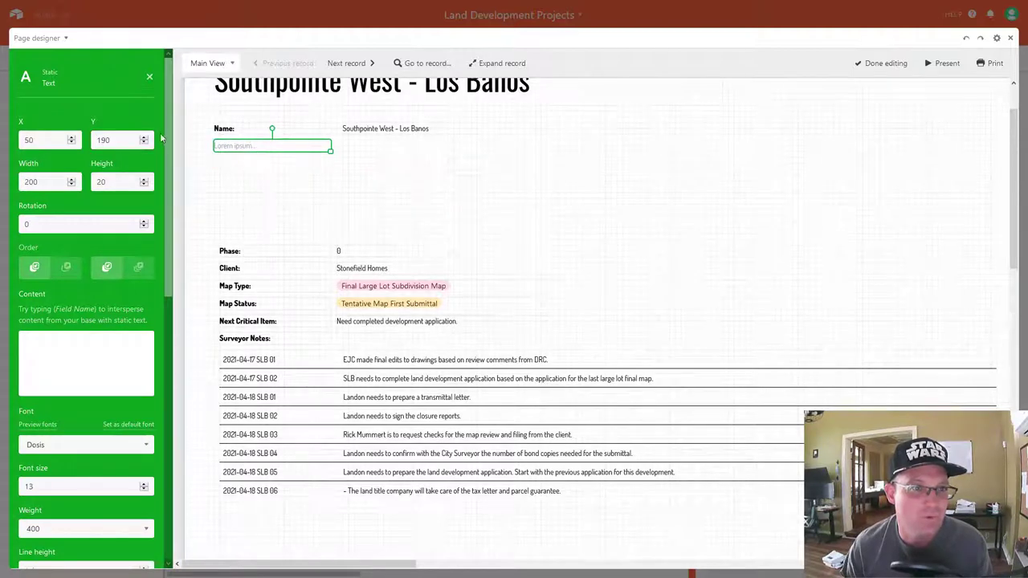
{"action": "left_click", "coordinate": [76, 374]}
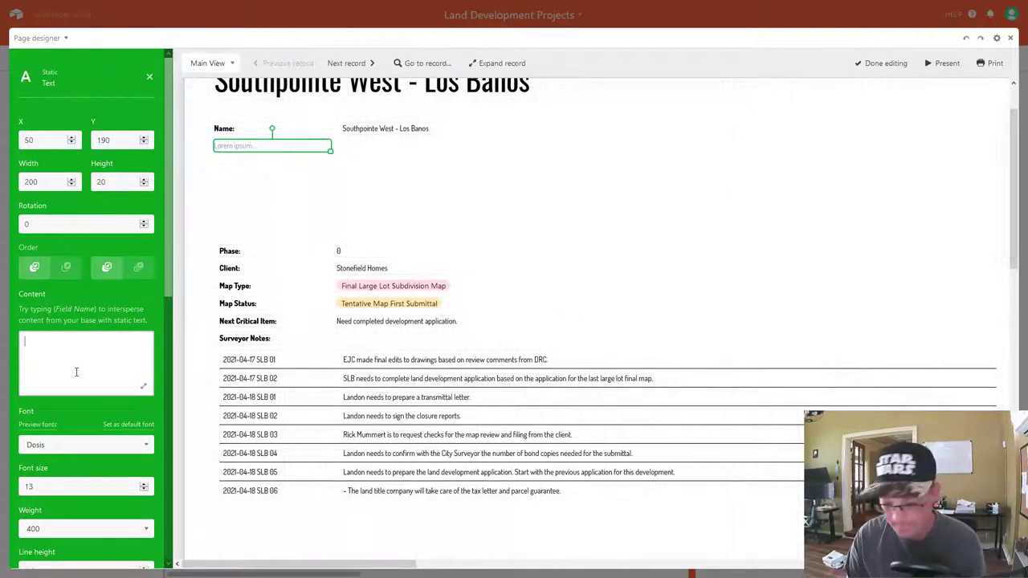
{"action": "type", "text": "Master Project:"}
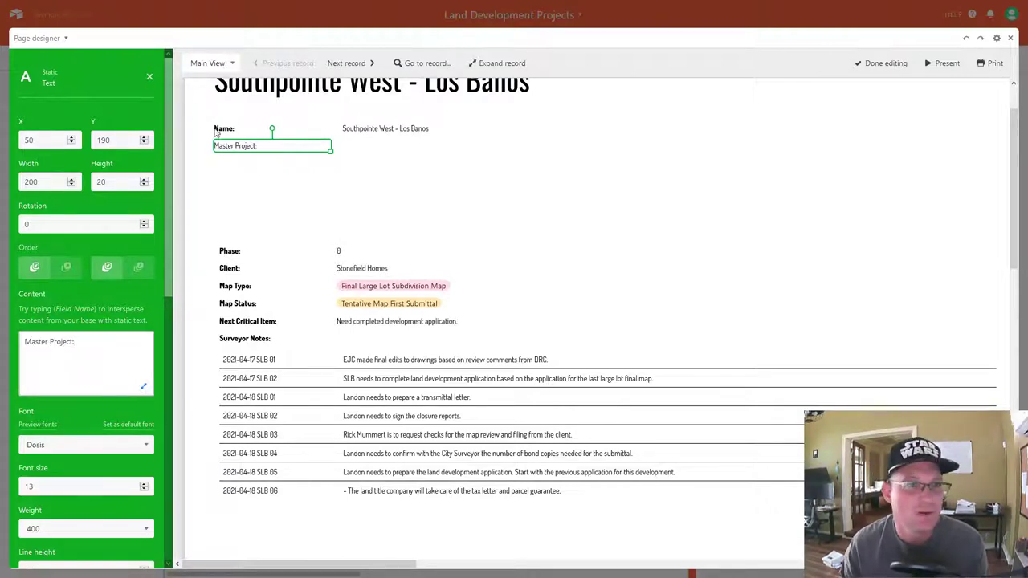
{"action": "left_click", "coordinate": [142, 533]}
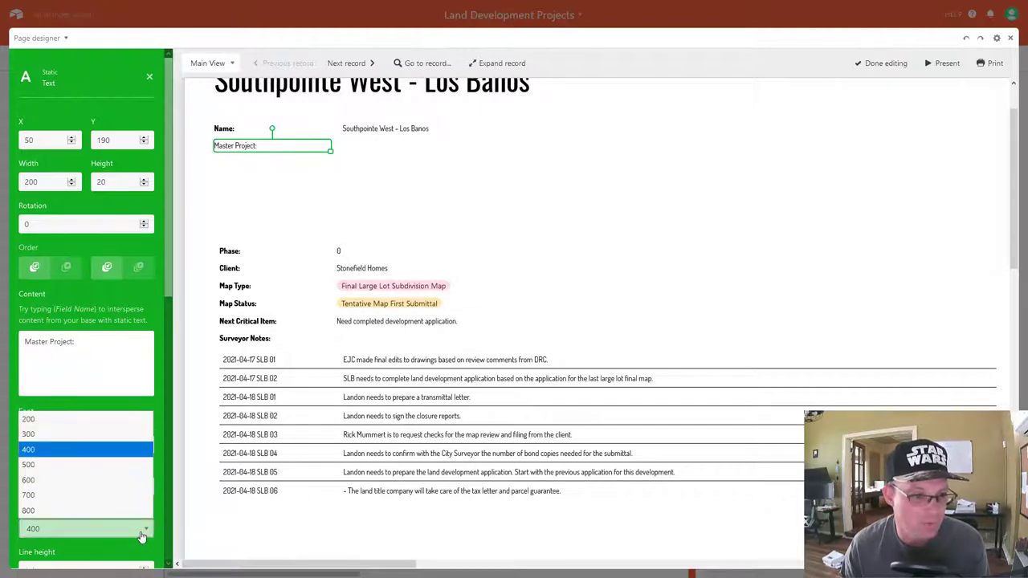
{"action": "left_click", "coordinate": [76, 511]}
{"action": "left_click", "coordinate": [216, 156]}
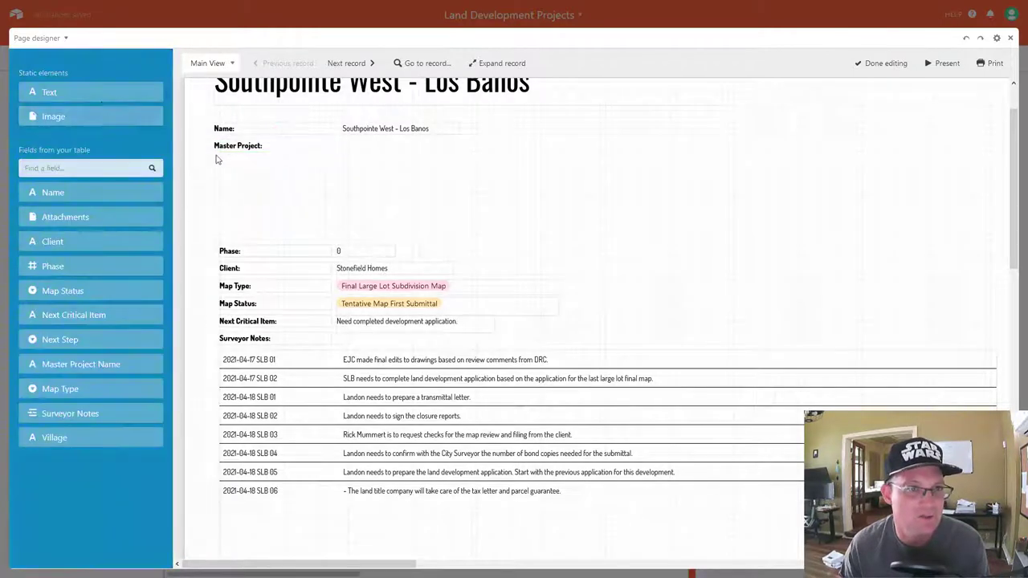
{"action": "left_click_drag", "start_coordinate": [80, 100], "coordinate": [240, 160]}
Align the Master Project: and Name: labels with the lower labels, and put the new text box under Master Project:
{"action": "left_click", "coordinate": [235, 149]}
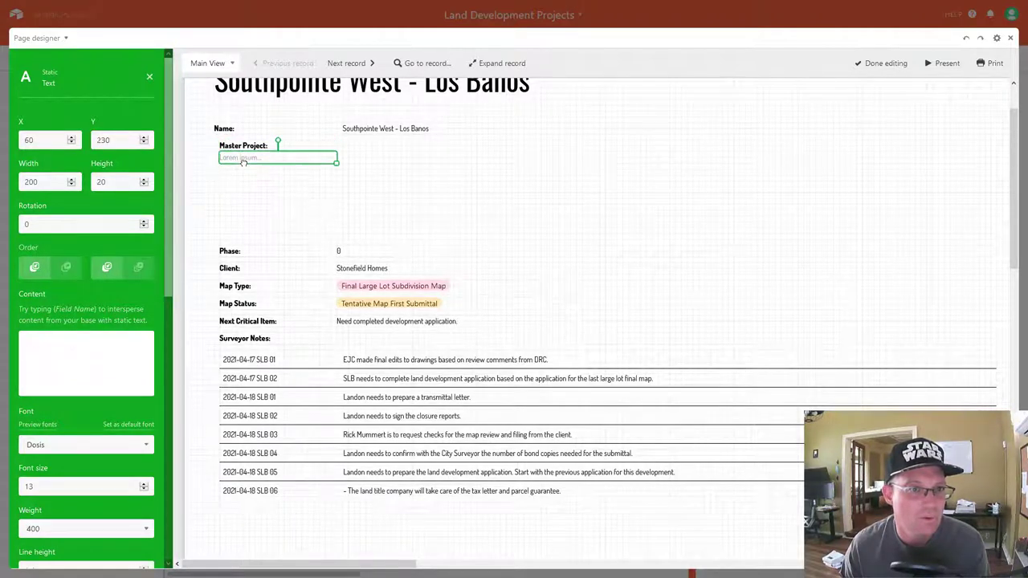
{"action": "left_click", "coordinate": [241, 159]}
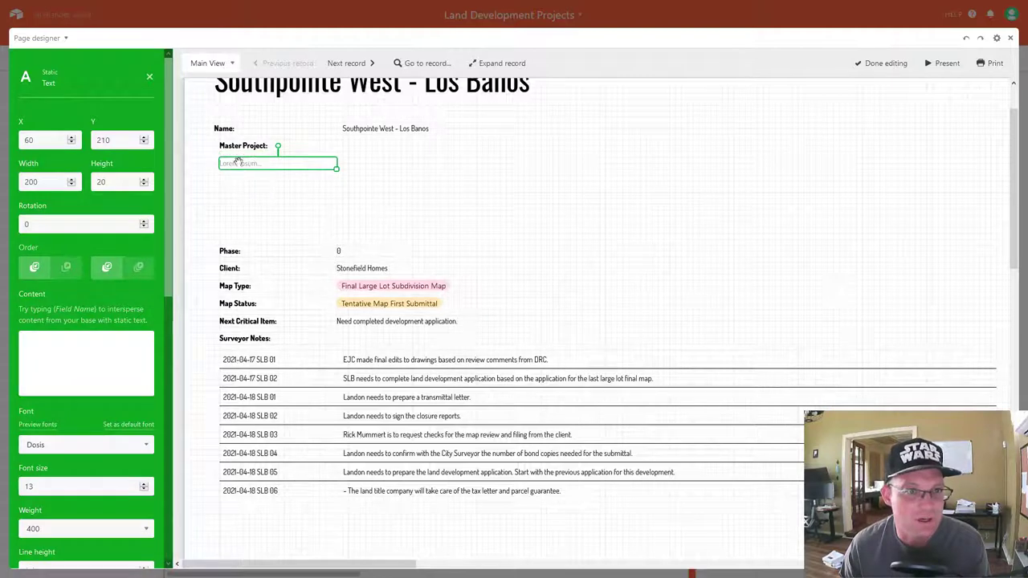
{"action": "left_click", "coordinate": [234, 130]}
Make the new text box read 'Village:' in bold weight 800
{"action": "left_click", "coordinate": [245, 164]}
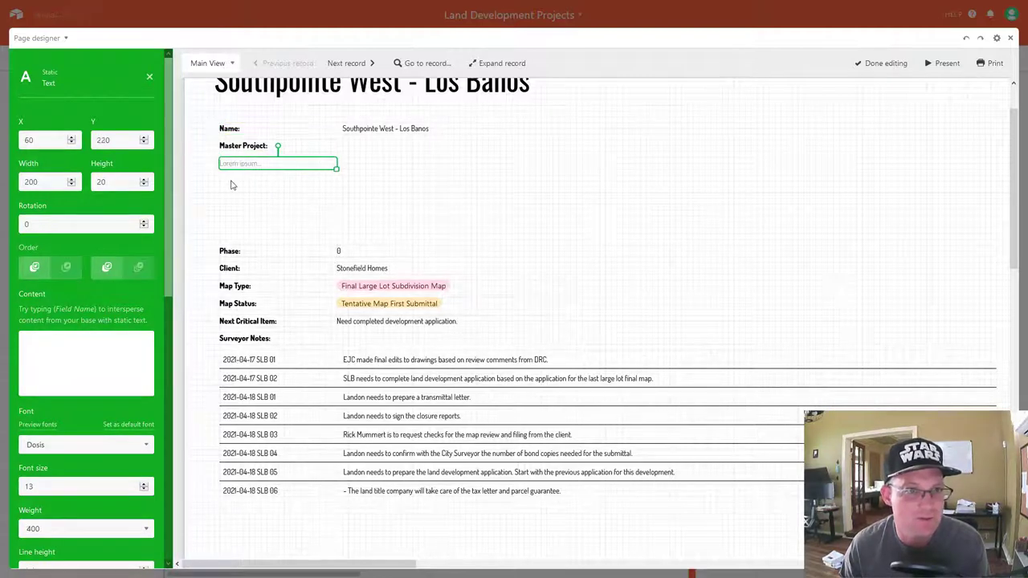
{"action": "left_click", "coordinate": [57, 346]}
{"action": "type", "text": "Villa"}
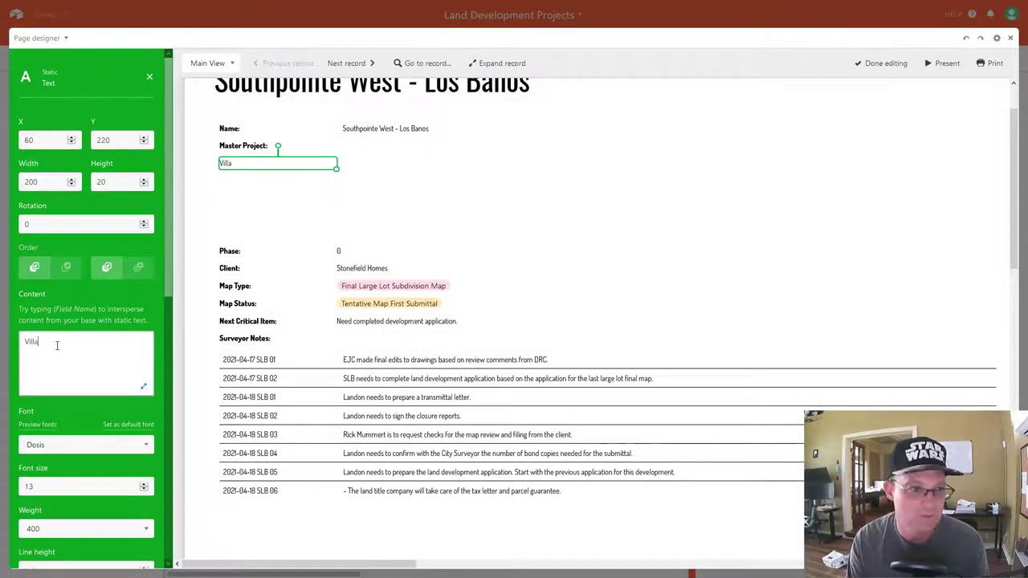
{"action": "type", "text": "ge:"}
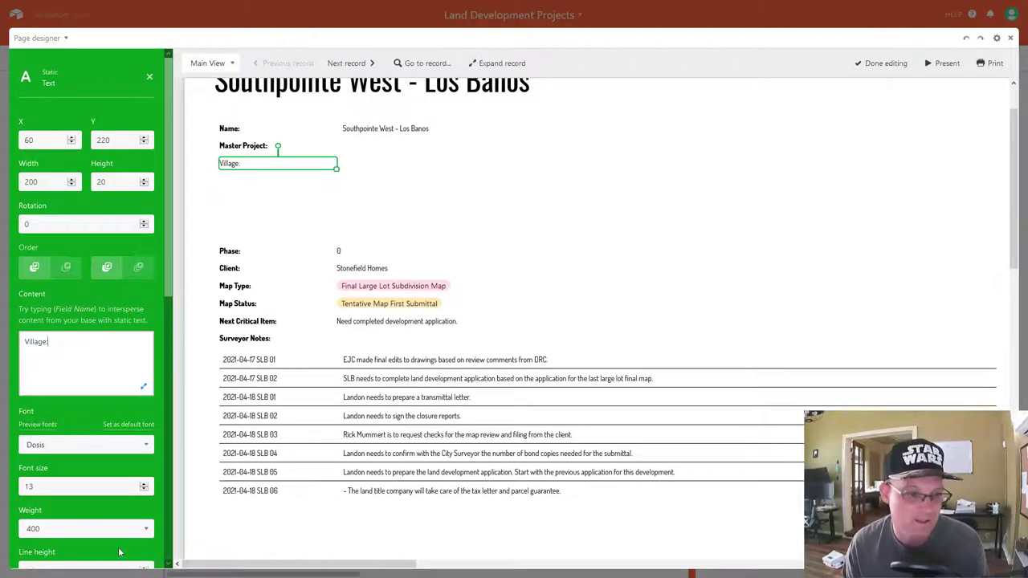
{"action": "left_click", "coordinate": [113, 529]}
{"action": "left_click", "coordinate": [74, 511]}
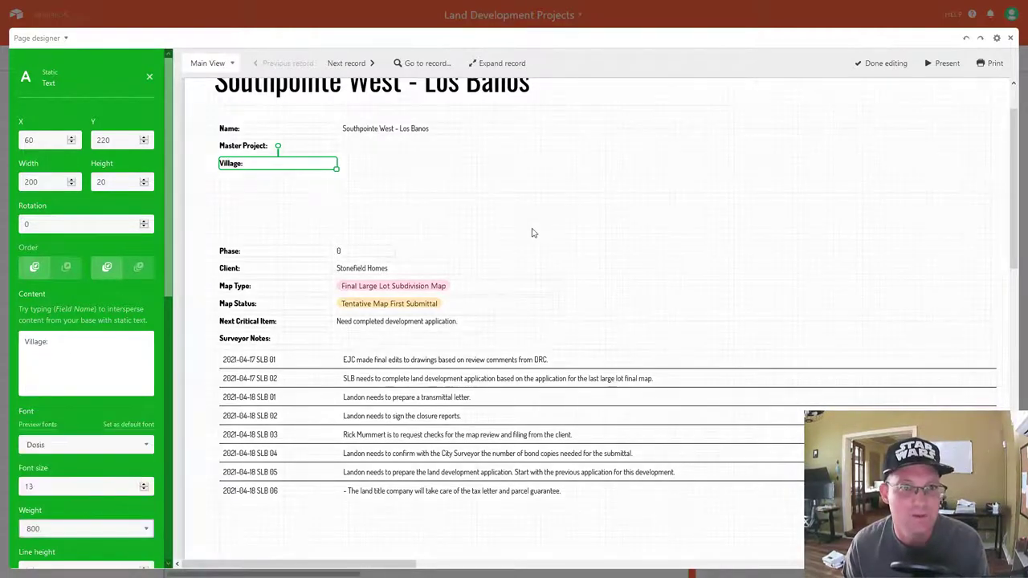
{"action": "left_click", "coordinate": [532, 230]}
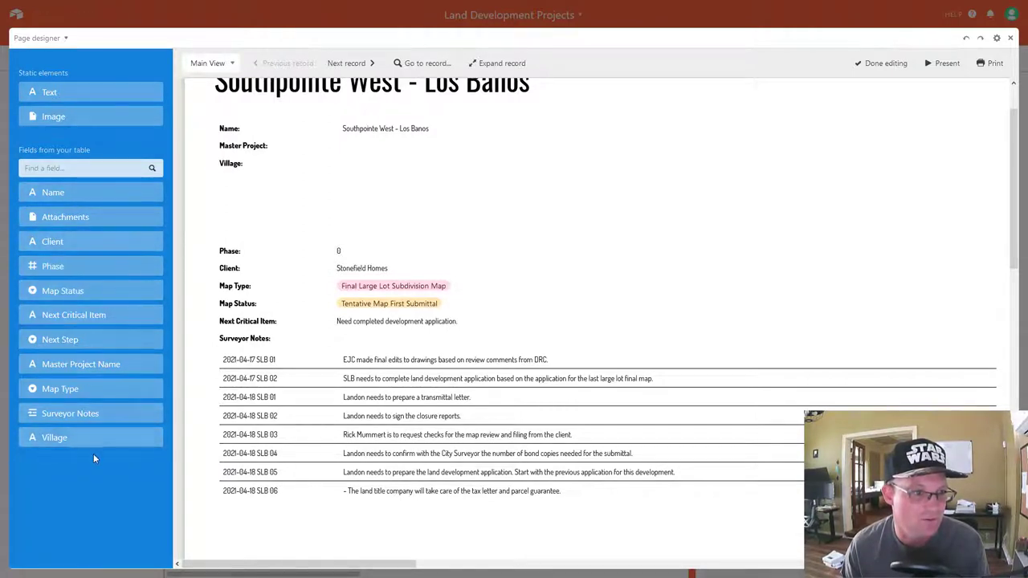
Place the Village field value beside the Village: label and line it up with the other values
{"action": "left_click_drag", "start_coordinate": [60, 441], "coordinate": [372, 278]}
{"action": "left_click_drag", "start_coordinate": [377, 159], "coordinate": [366, 171]}
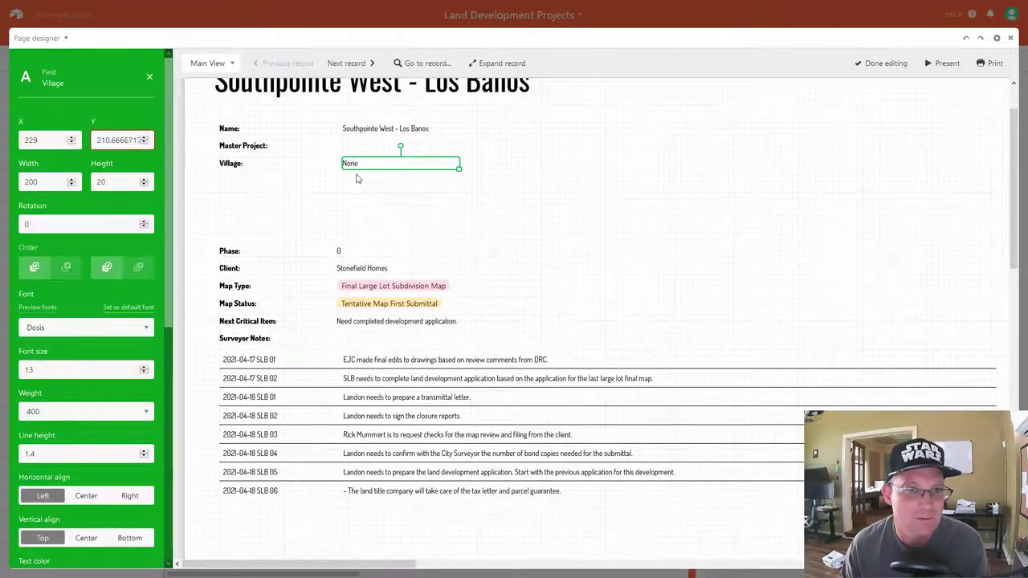
{"action": "left_click", "coordinate": [318, 163]}
{"action": "left_click_drag", "start_coordinate": [338, 170], "coordinate": [367, 167]}
{"action": "left_click", "coordinate": [372, 167]}
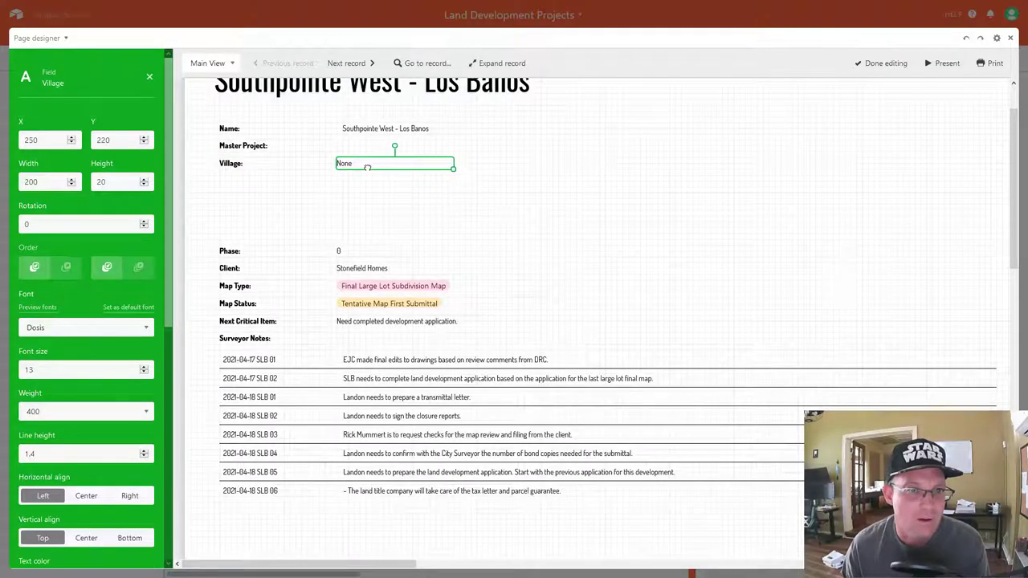
Align the Name value and place the Master Project Name value beside Master Project:
{"action": "left_click", "coordinate": [325, 147]}
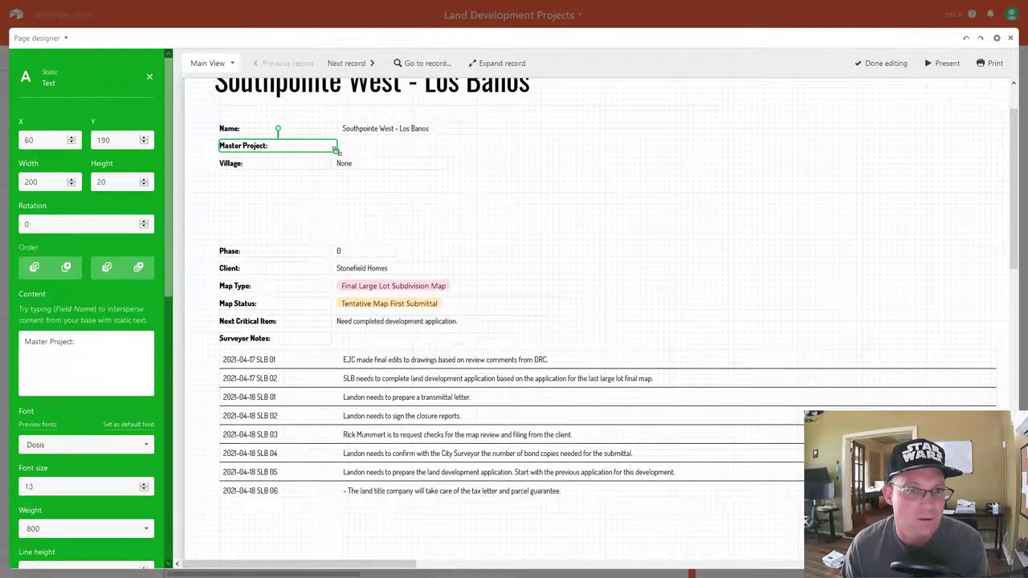
{"action": "left_click", "coordinate": [333, 131]}
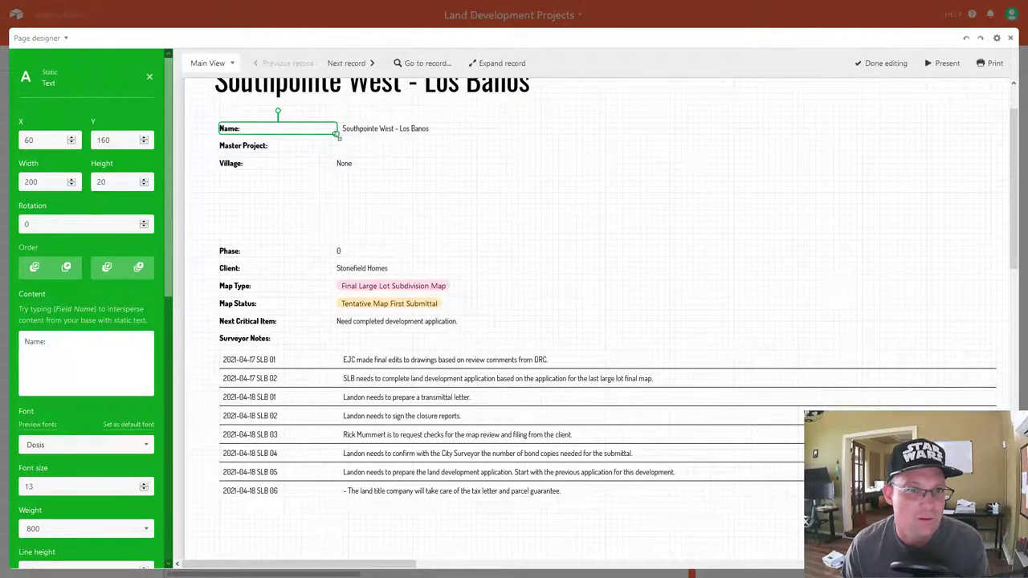
{"action": "left_click", "coordinate": [363, 131]}
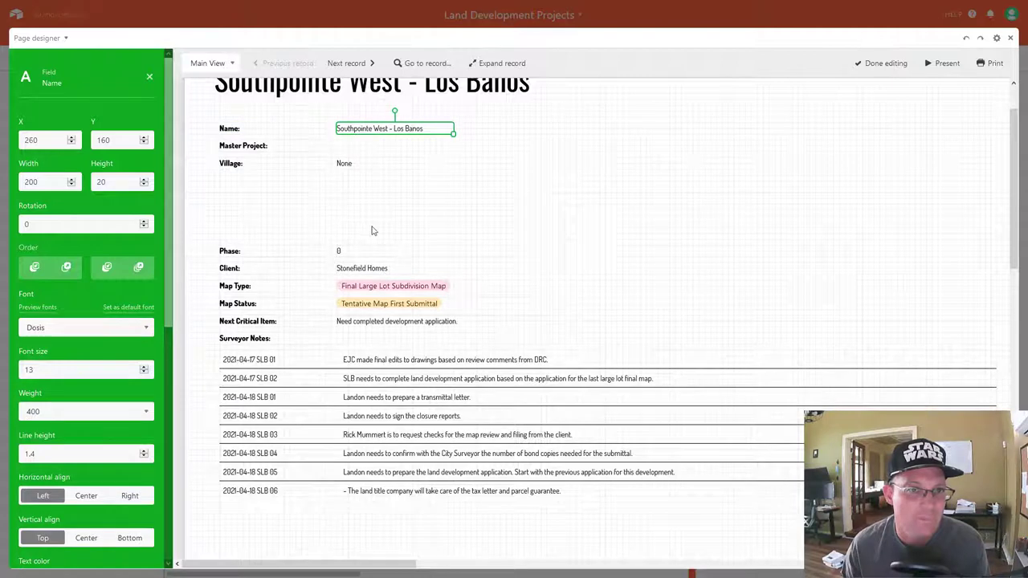
{"action": "left_click", "coordinate": [373, 231]}
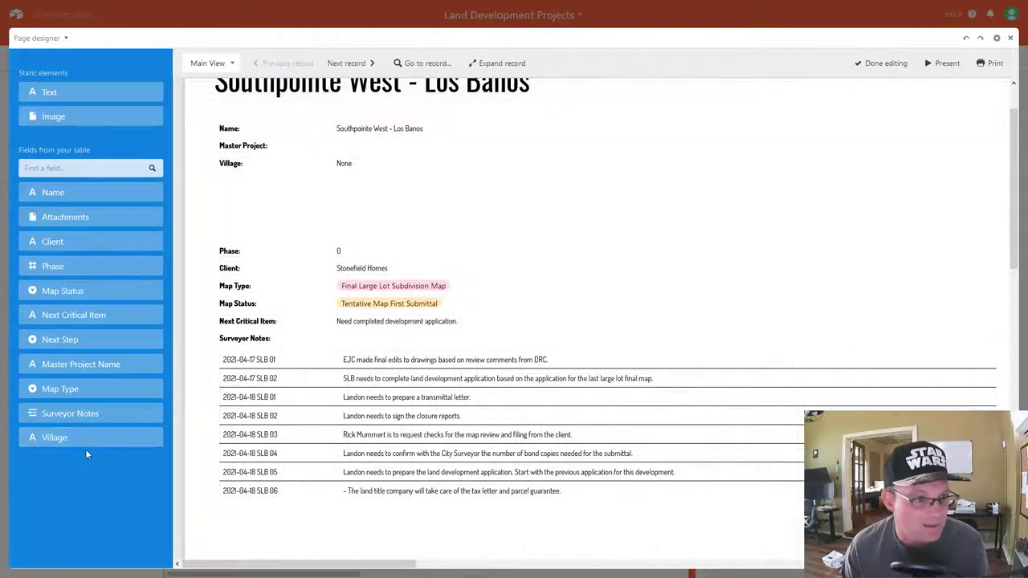
{"action": "left_click_drag", "start_coordinate": [73, 363], "coordinate": [378, 150]}
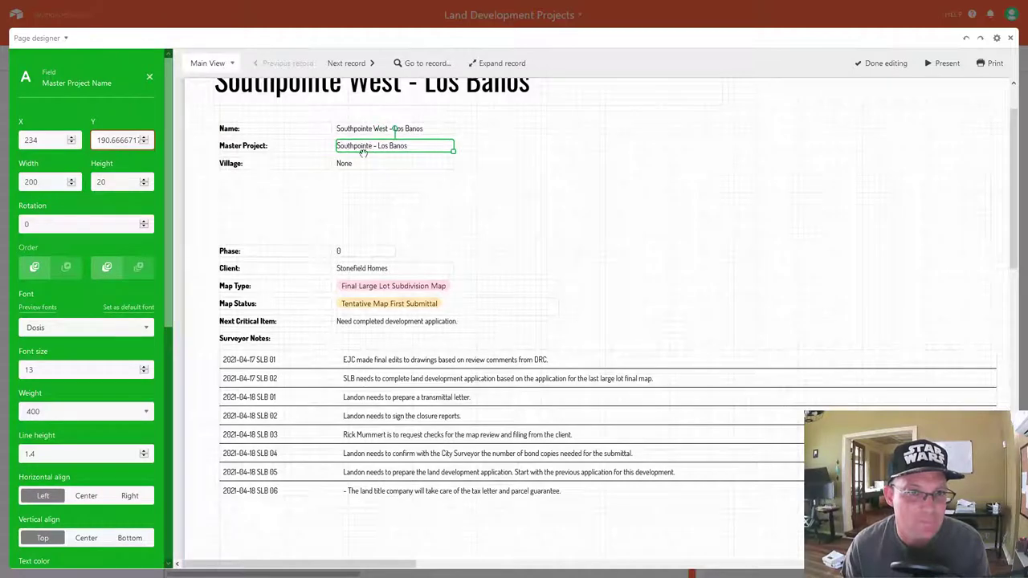
{"action": "left_click", "coordinate": [459, 214]}
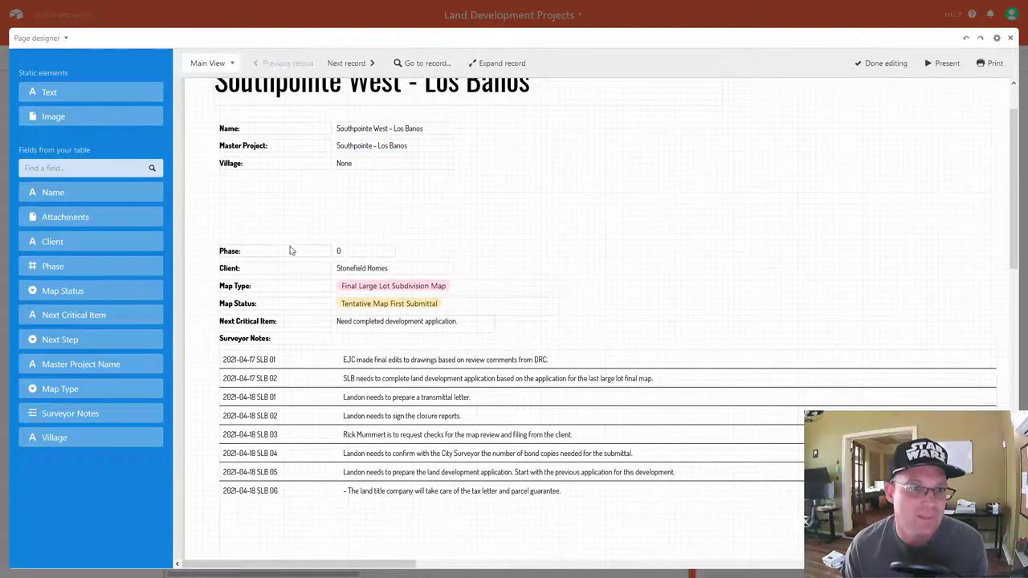
Move the Phase: label and its 0 value up under Village:
{"action": "left_click_drag", "start_coordinate": [282, 252], "coordinate": [279, 182]}
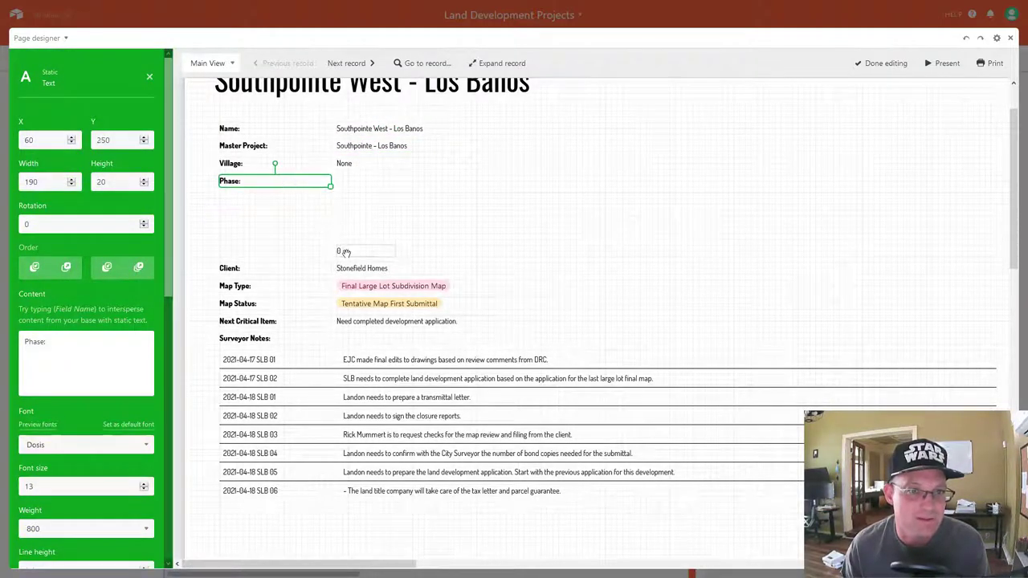
{"action": "left_click_drag", "start_coordinate": [343, 252], "coordinate": [351, 187]}
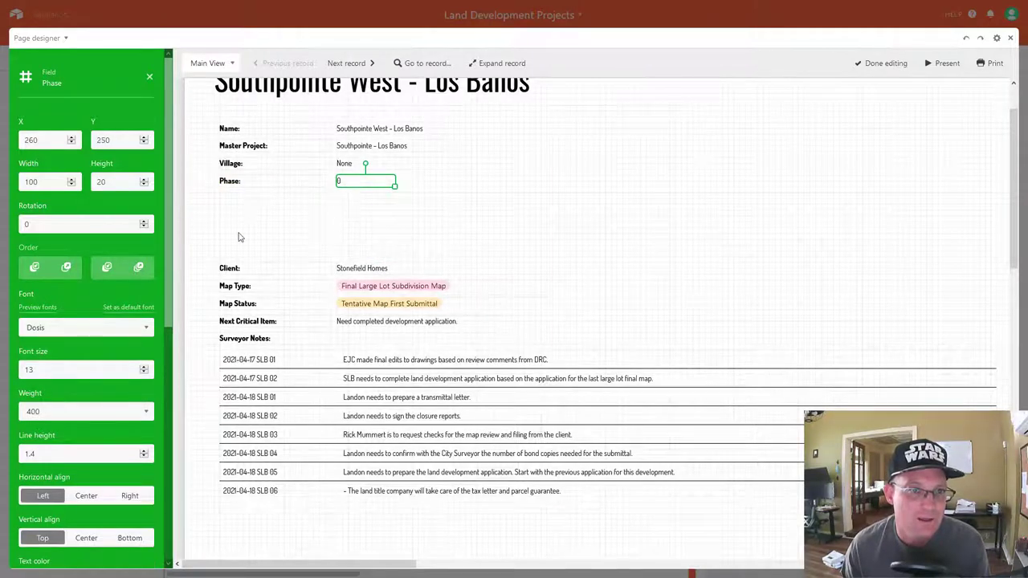
{"action": "left_click", "coordinate": [239, 237]}
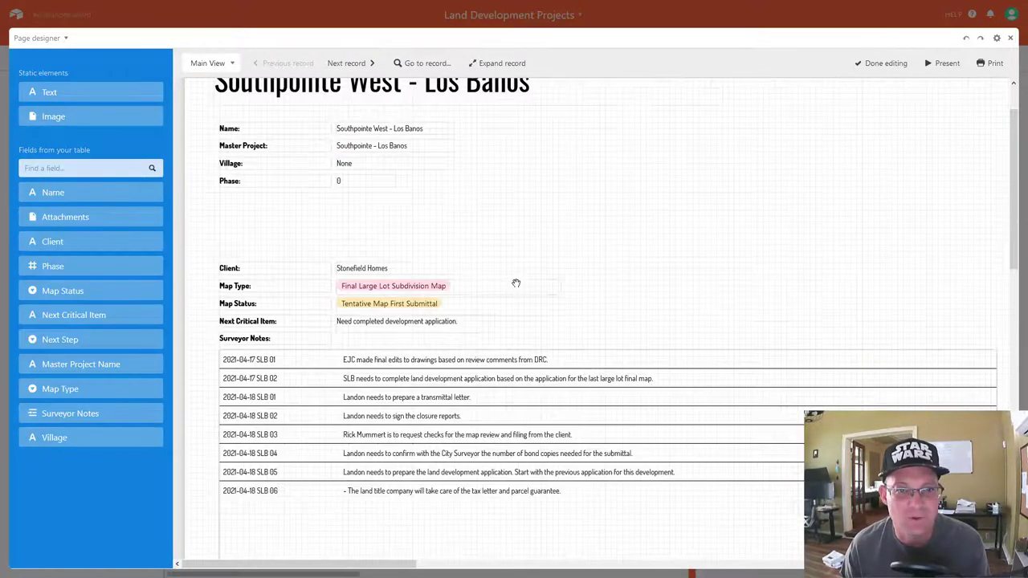
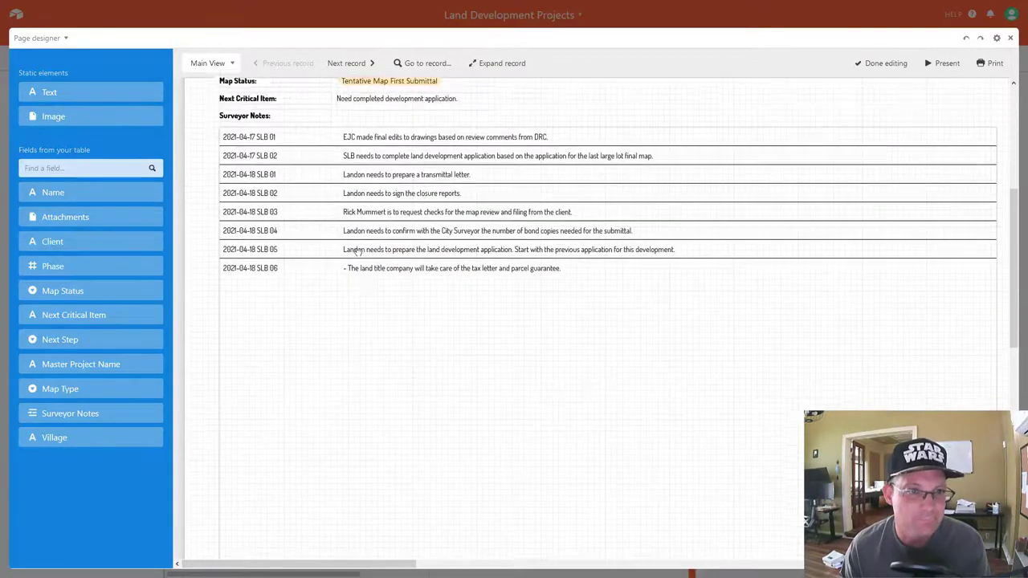
Move the Client, Map Type, Map Status and Next Critical Item labels up into rows under Phase
{"action": "left_click_drag", "start_coordinate": [233, 268], "coordinate": [233, 210]}
{"action": "left_click_drag", "start_coordinate": [243, 286], "coordinate": [244, 227]}
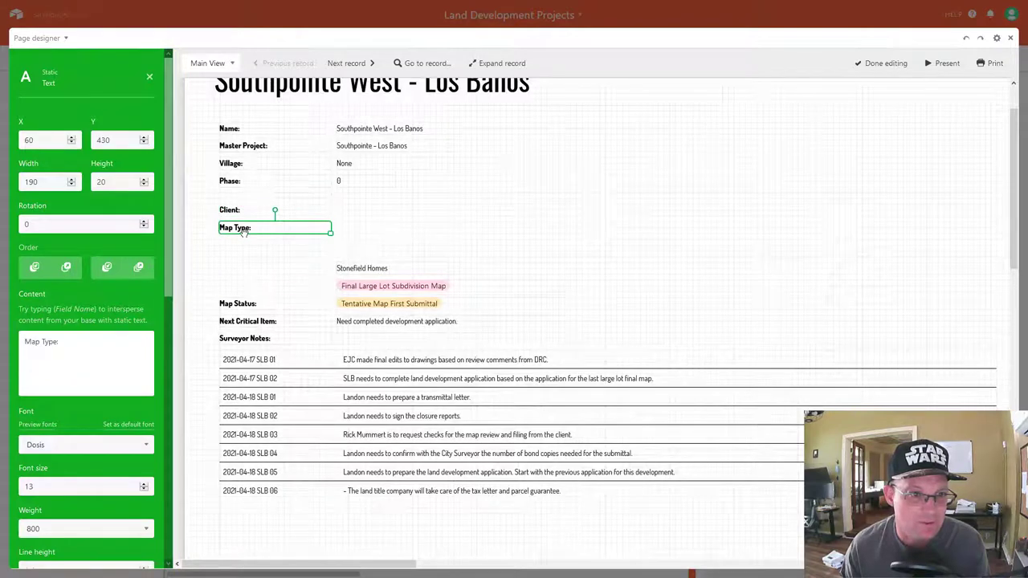
{"action": "left_click", "coordinate": [245, 271]}
{"action": "left_click_drag", "start_coordinate": [239, 306], "coordinate": [239, 248]}
{"action": "left_click_drag", "start_coordinate": [237, 322], "coordinate": [241, 267]}
Line up Stonefield Homes and the other field values beside their labels, then present the page full screen
{"action": "left_click_drag", "start_coordinate": [347, 271], "coordinate": [348, 213]}
{"action": "left_click_drag", "start_coordinate": [358, 285], "coordinate": [359, 230]}
{"action": "left_click_drag", "start_coordinate": [353, 302], "coordinate": [356, 247]}
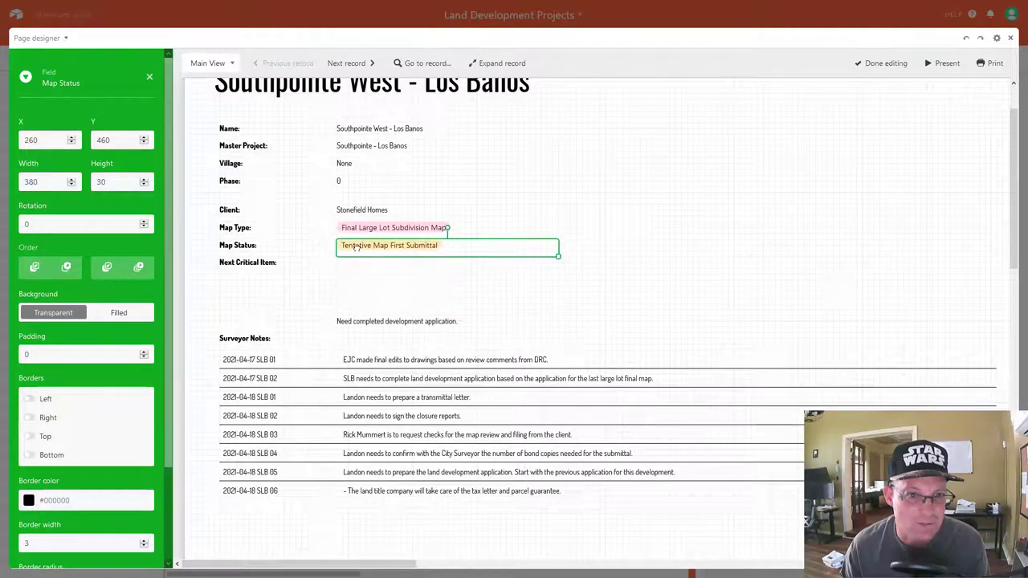
{"action": "left_click_drag", "start_coordinate": [358, 319], "coordinate": [358, 266]}
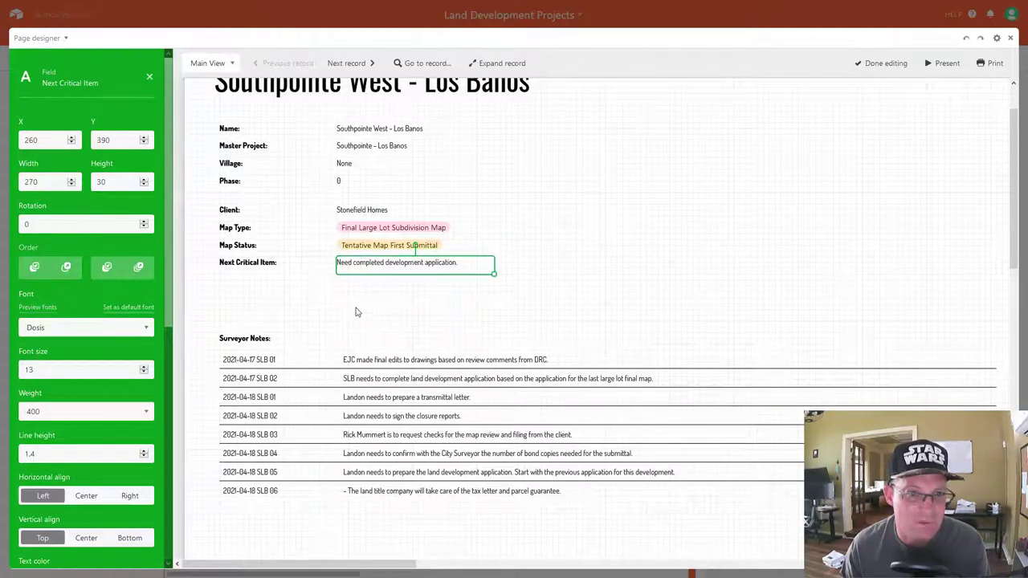
{"action": "left_click", "coordinate": [357, 312]}
{"action": "scroll", "coordinate": [608, 301], "scroll_direction": "down", "scroll_amount": 5}
{"action": "scroll", "coordinate": [616, 322], "scroll_direction": "up", "scroll_amount": 5}
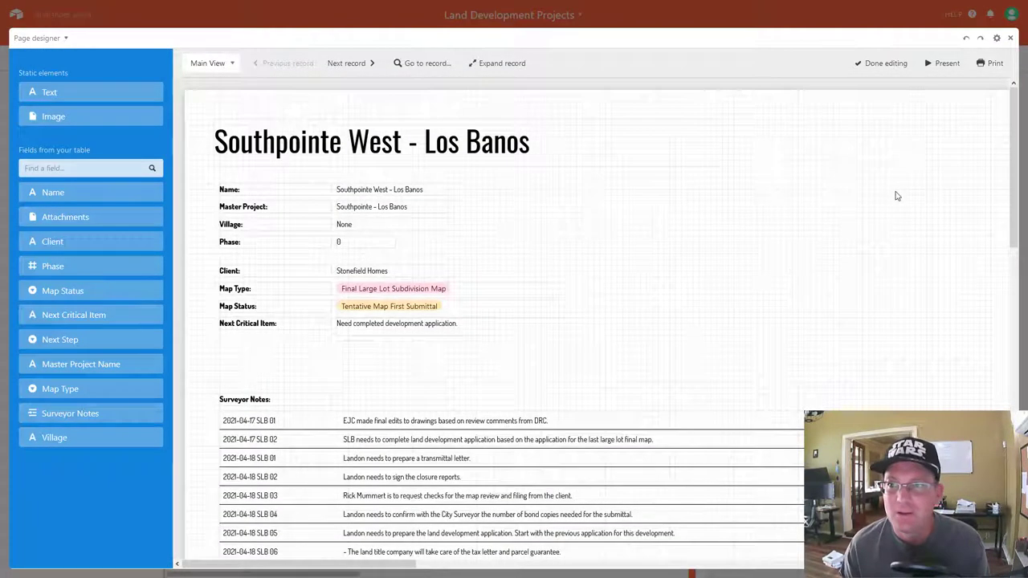
{"action": "left_click", "coordinate": [952, 64]}
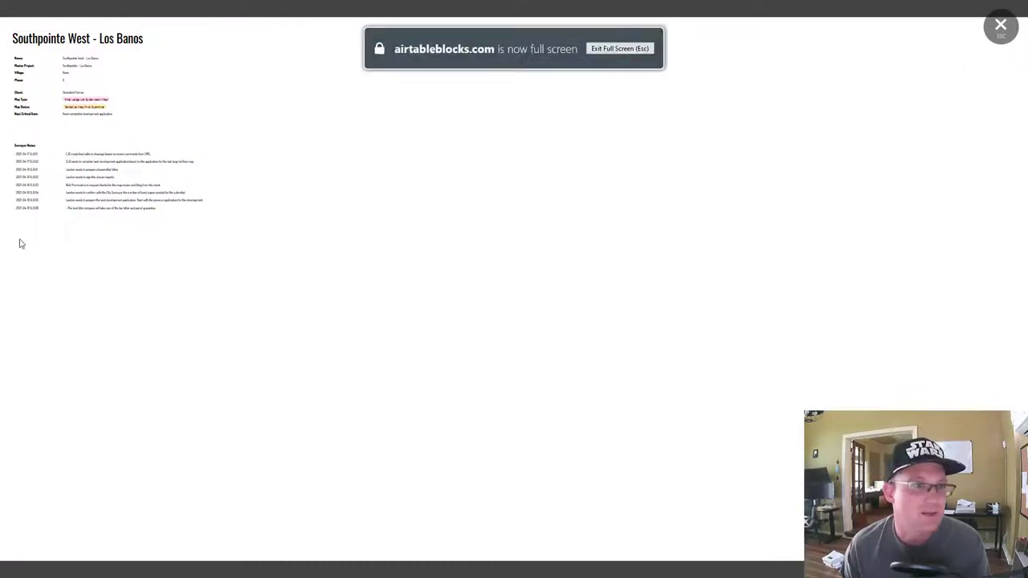
Exit presentation mode, finish editing the page layout and close the page designer
{"action": "left_click", "coordinate": [634, 49]}
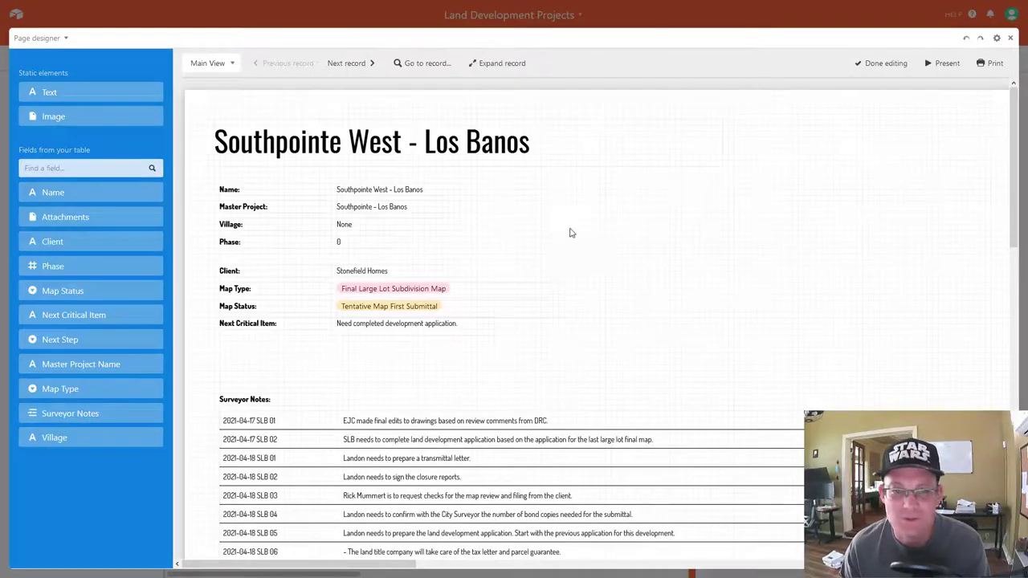
{"action": "scroll", "coordinate": [571, 230], "scroll_direction": "down", "scroll_amount": 5}
{"action": "scroll", "coordinate": [629, 307], "scroll_direction": "up", "scroll_amount": 5}
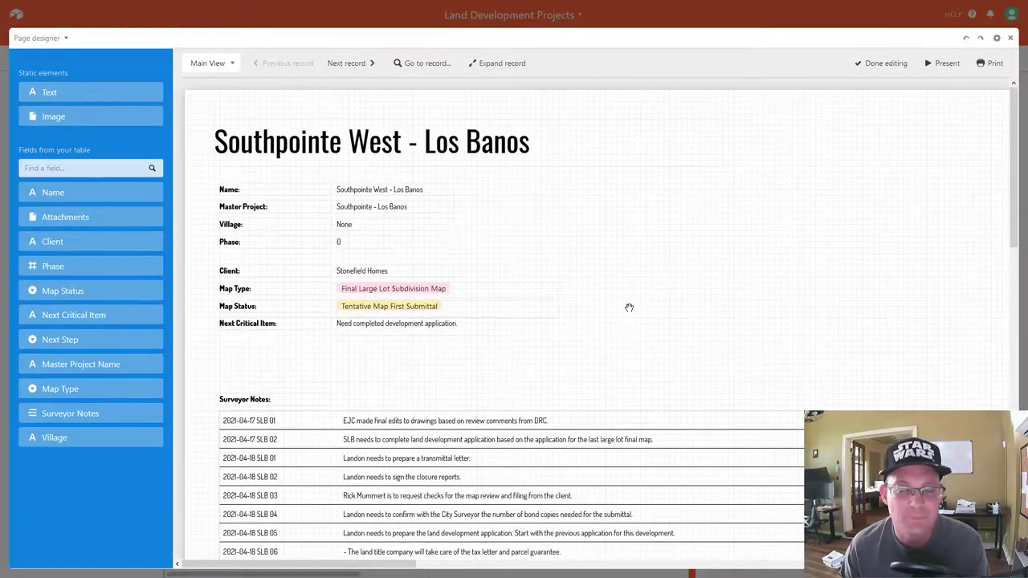
{"action": "scroll", "coordinate": [660, 250], "scroll_direction": "down", "scroll_amount": 6}
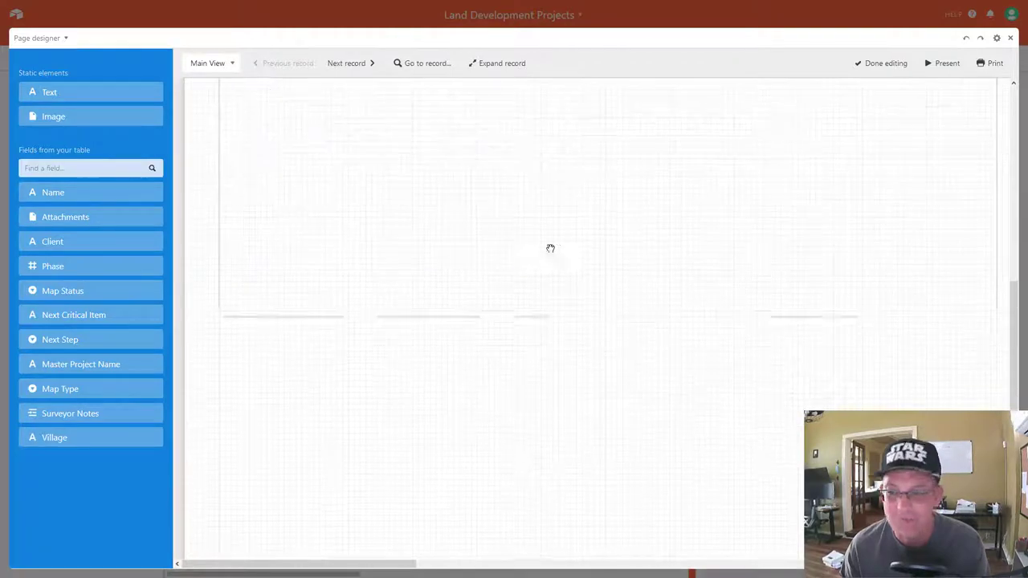
{"action": "scroll", "coordinate": [687, 392], "scroll_direction": "up", "scroll_amount": 5}
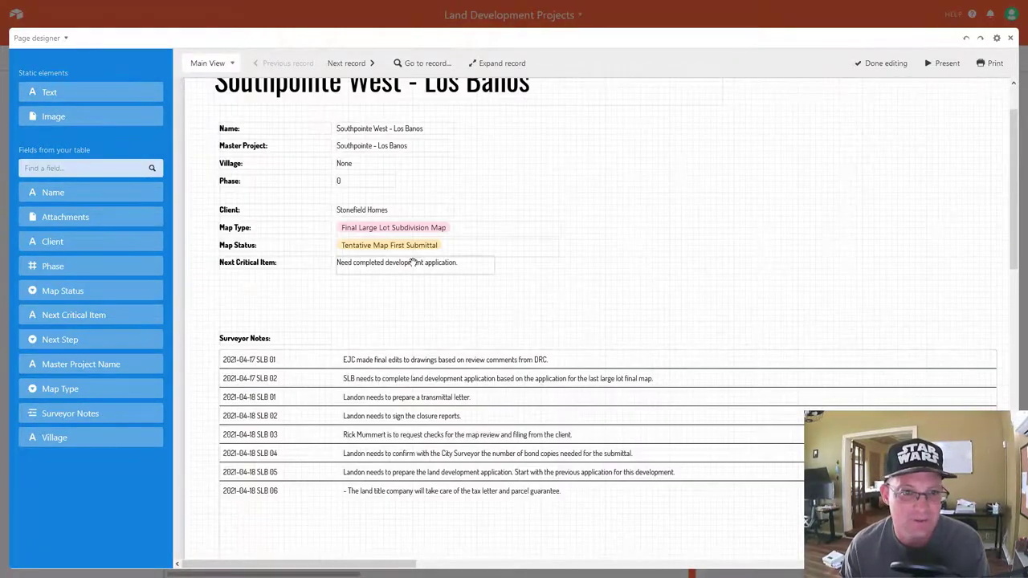
{"action": "left_click", "coordinate": [352, 273]}
{"action": "left_click", "coordinate": [611, 298]}
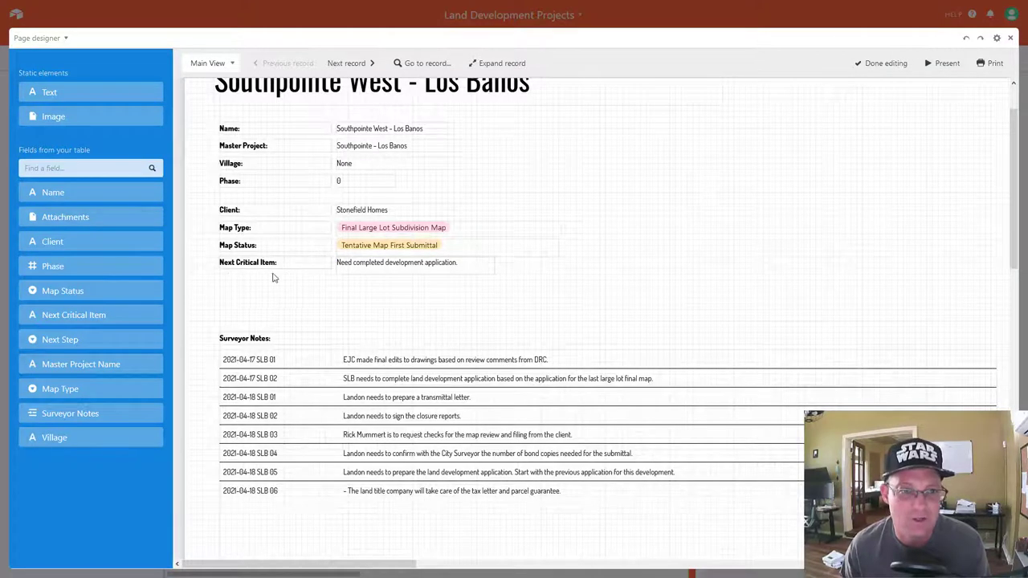
{"action": "left_click", "coordinate": [877, 66]}
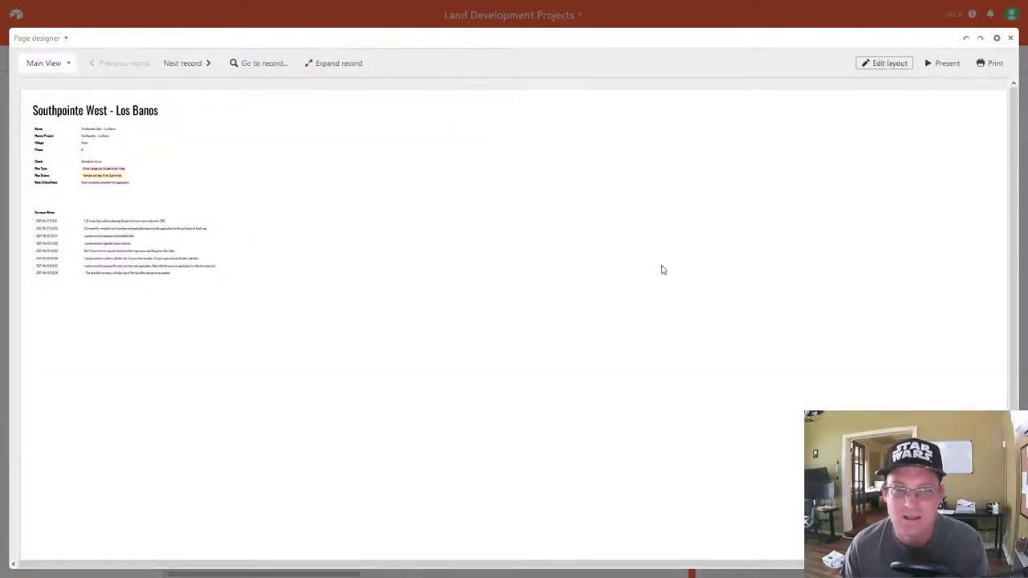
{"action": "left_click", "coordinate": [1011, 39]}
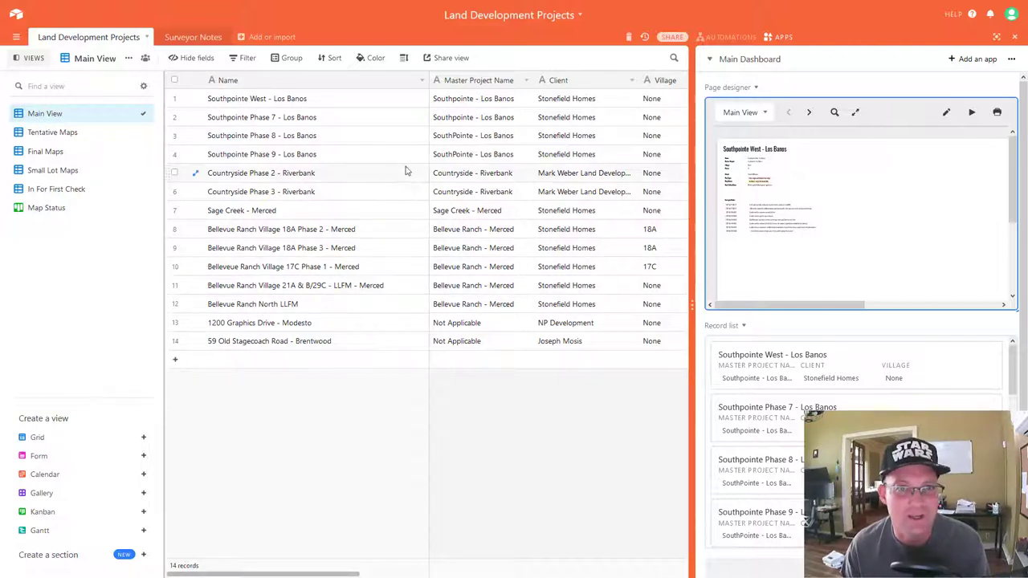
Scroll to the Next Critical Item column, inspect its options, then bring up the add-or-import table choices
{"action": "left_click_drag", "start_coordinate": [347, 575], "coordinate": [613, 568]}
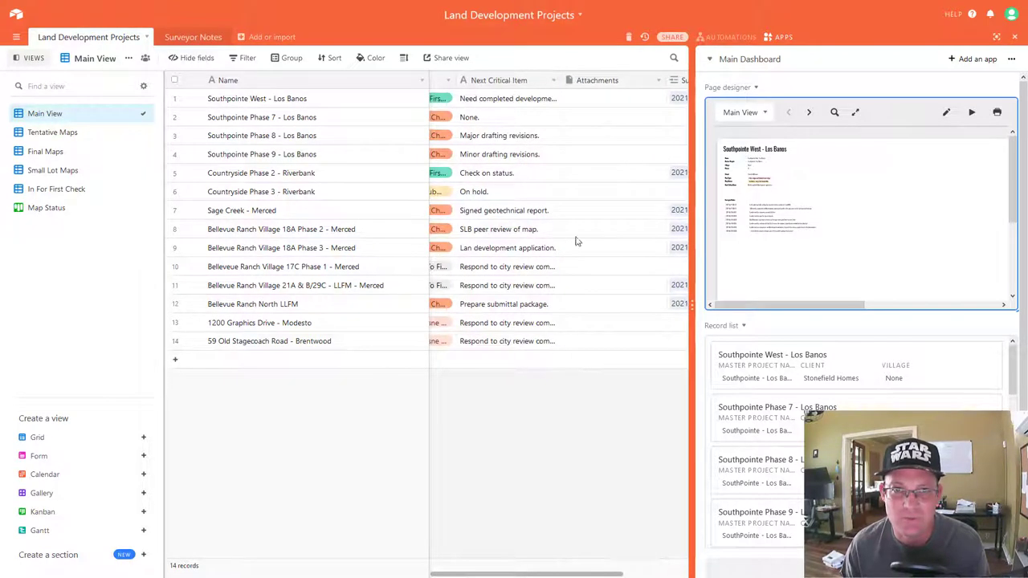
{"action": "left_click", "coordinate": [554, 80]}
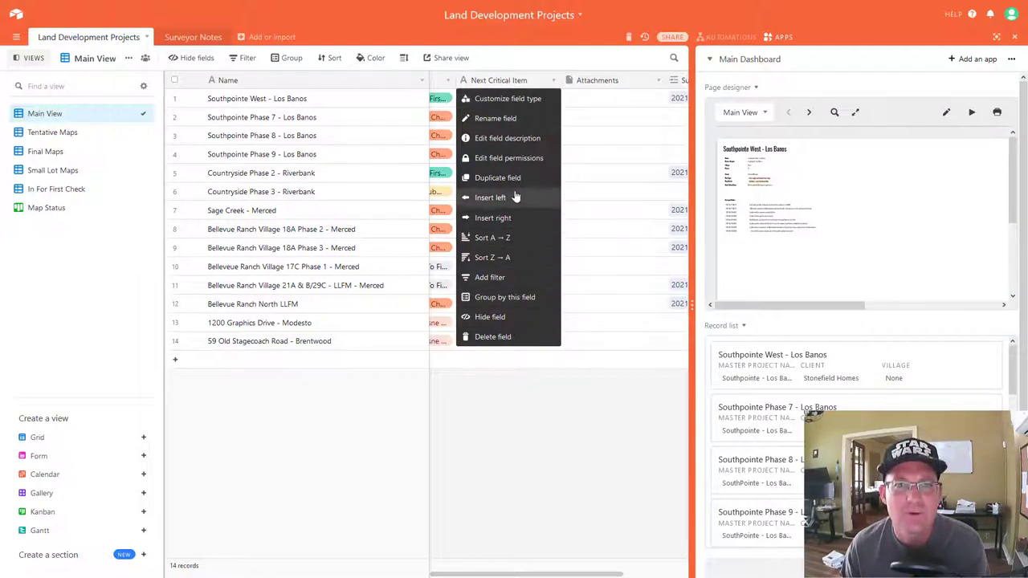
{"action": "left_click", "coordinate": [521, 81]}
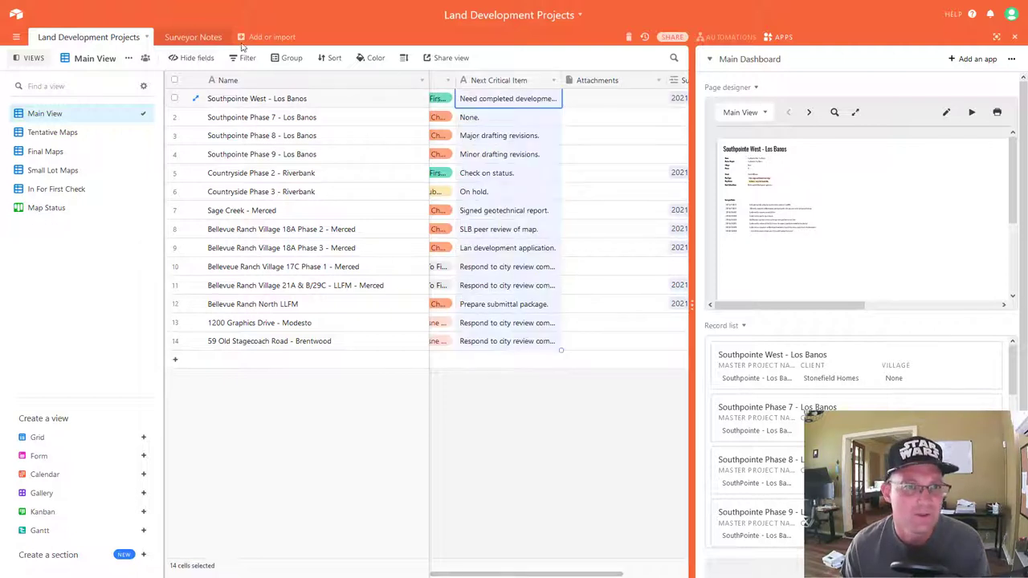
{"action": "left_click", "coordinate": [270, 37]}
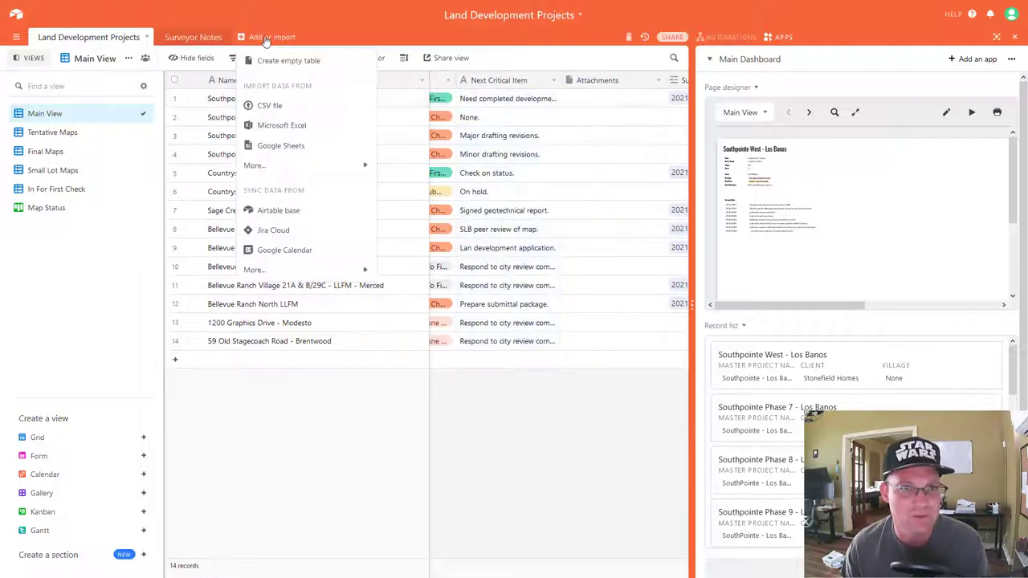
Create an empty table named 'Cricital Items'
{"action": "left_click", "coordinate": [277, 61]}
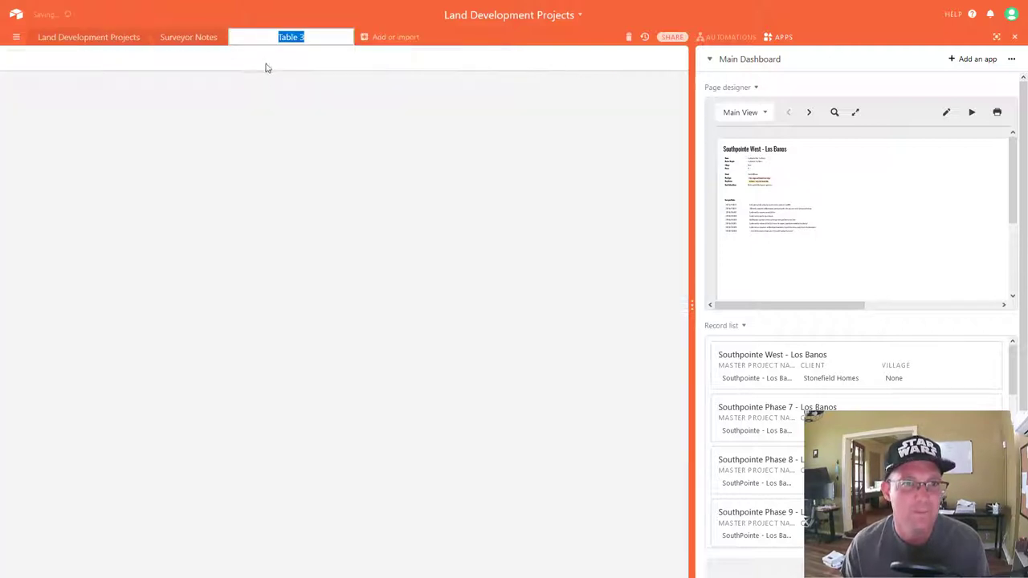
{"action": "type", "text": "Cricital Items"}
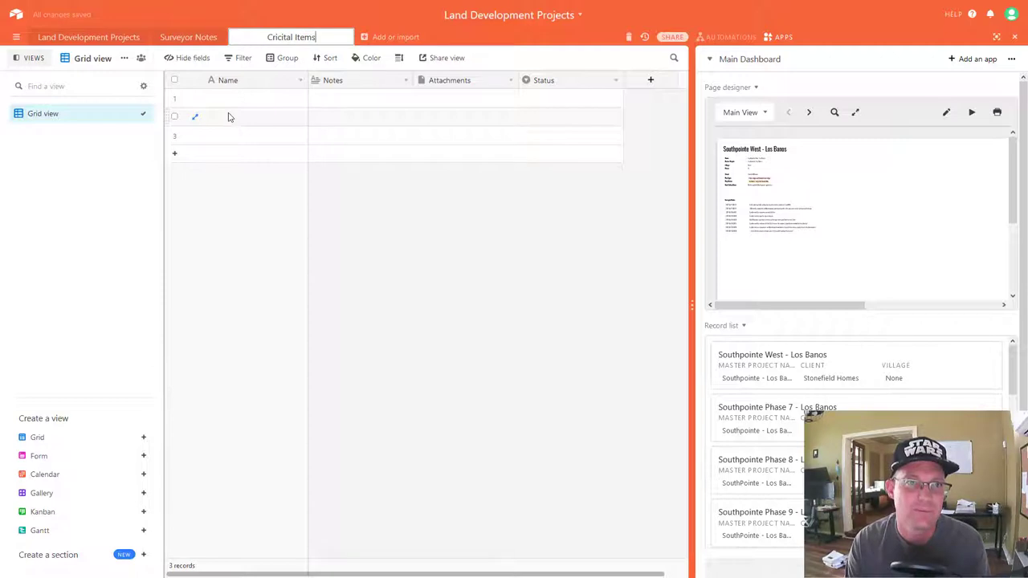
{"action": "key", "text": "Return"}
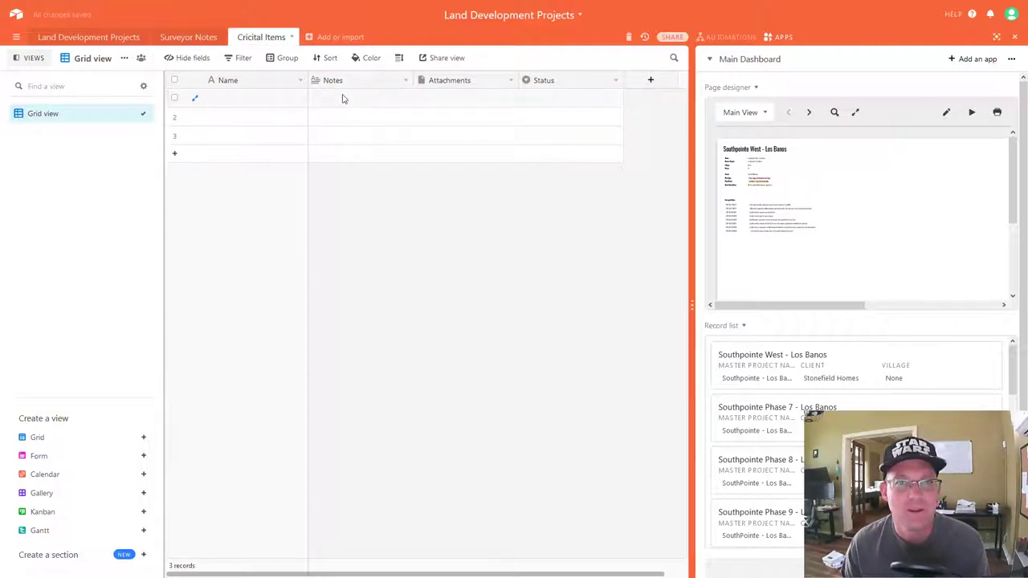
Rename the Status option 'In progress' to 'Work In Progress', remove the empty option, and save
{"action": "left_click", "coordinate": [509, 85]}
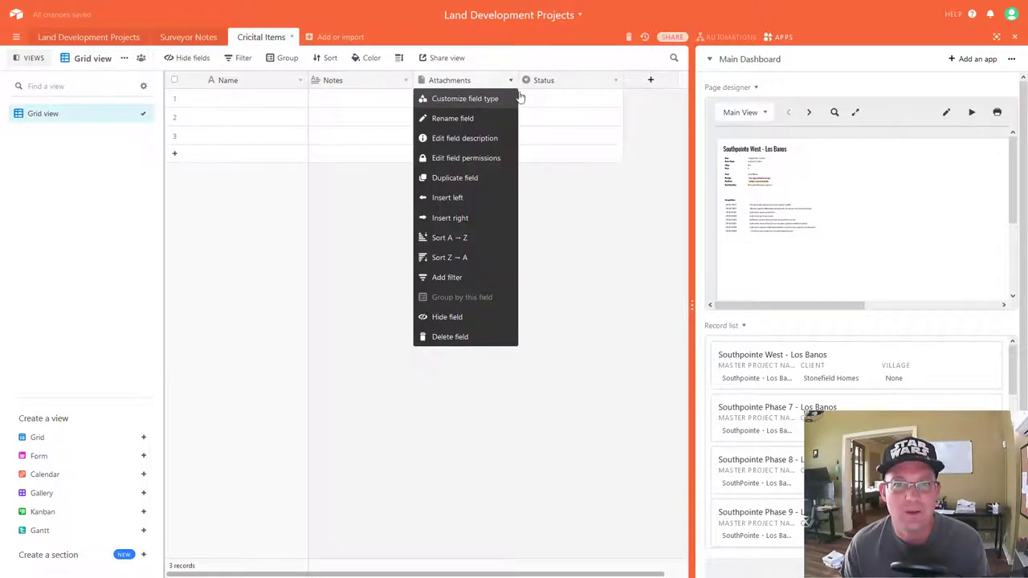
{"action": "left_click", "coordinate": [567, 121]}
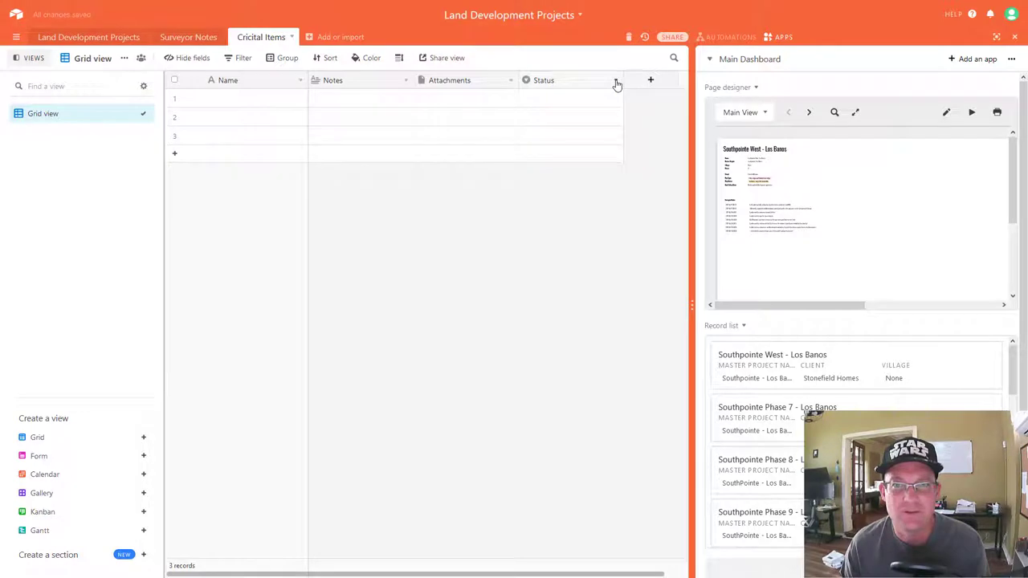
{"action": "left_click", "coordinate": [616, 83]}
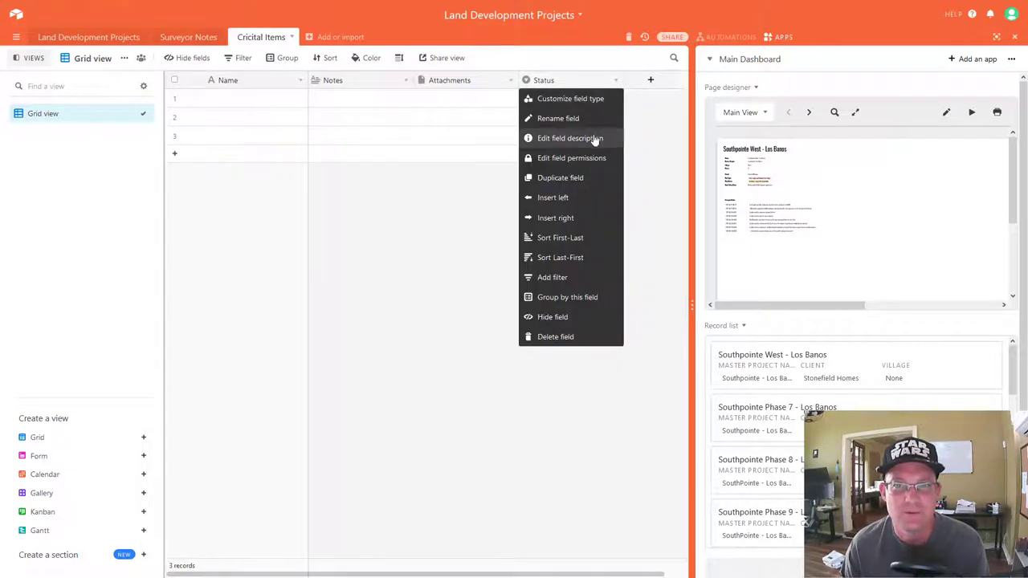
{"action": "left_click", "coordinate": [594, 100]}
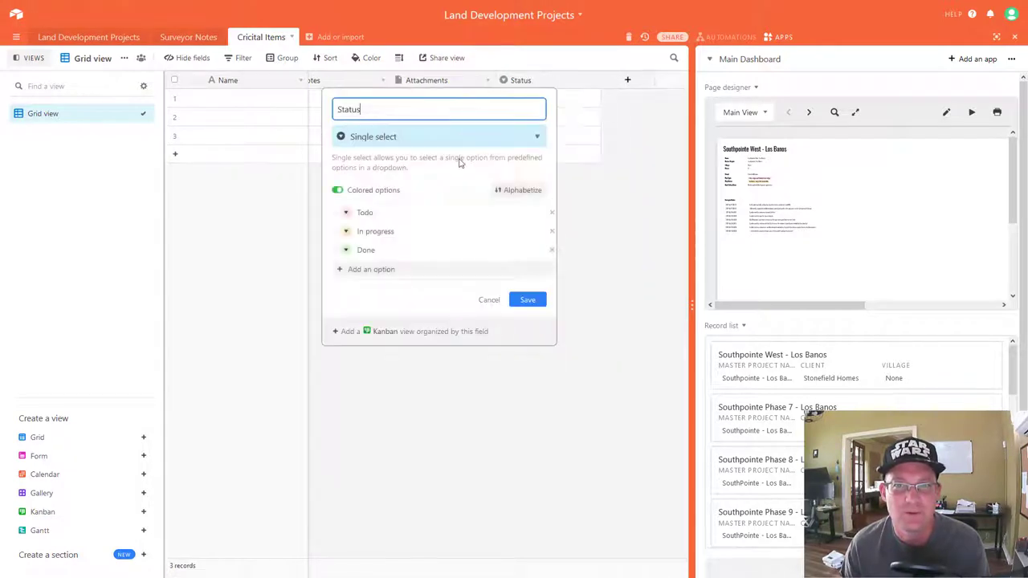
{"action": "left_click", "coordinate": [389, 231]}
{"action": "left_click_drag", "start_coordinate": [396, 232], "coordinate": [335, 230]}
{"action": "type", "text": "W"}
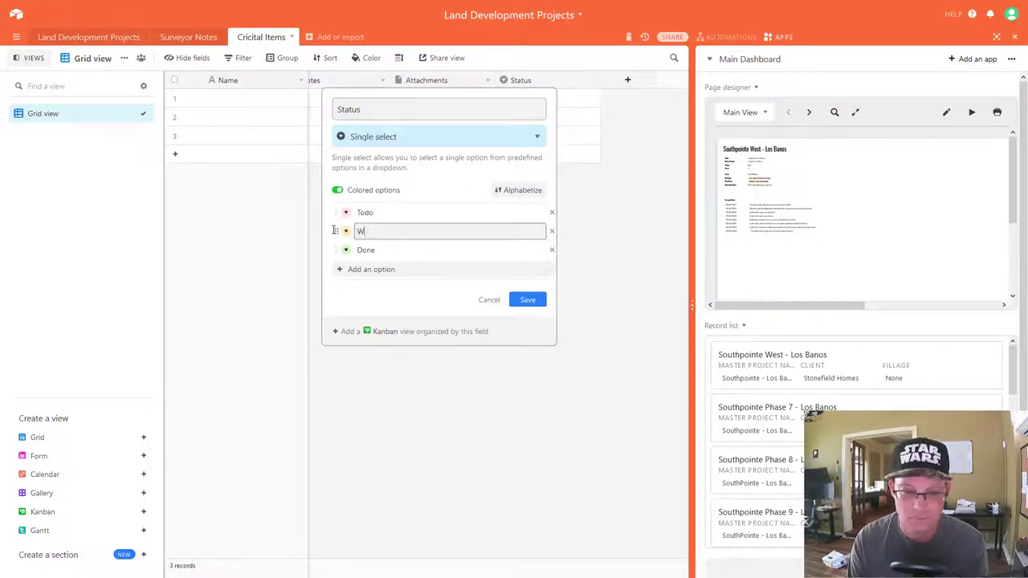
{"action": "type", "text": "ork In Progress"}
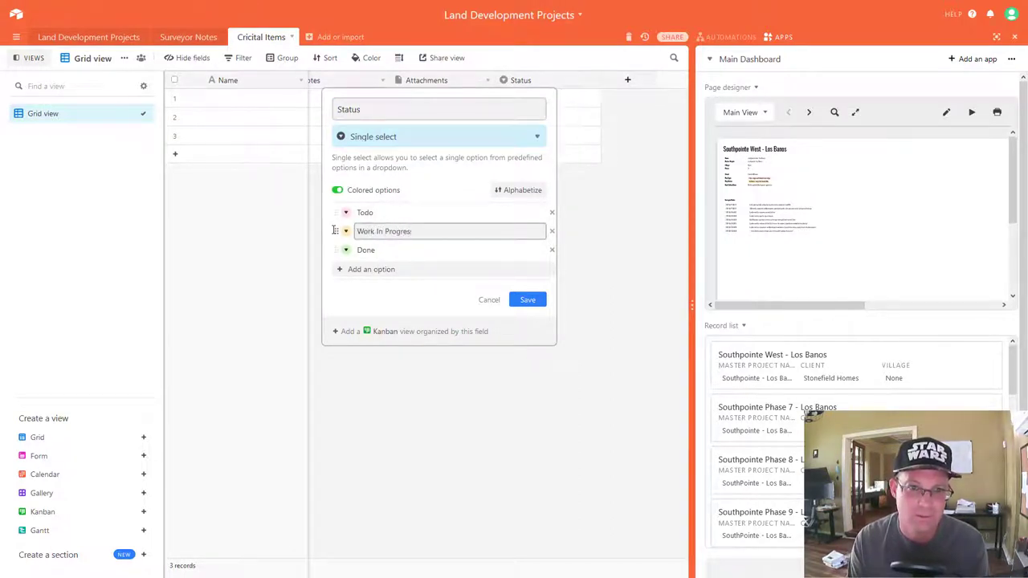
{"action": "key", "text": "Return"}
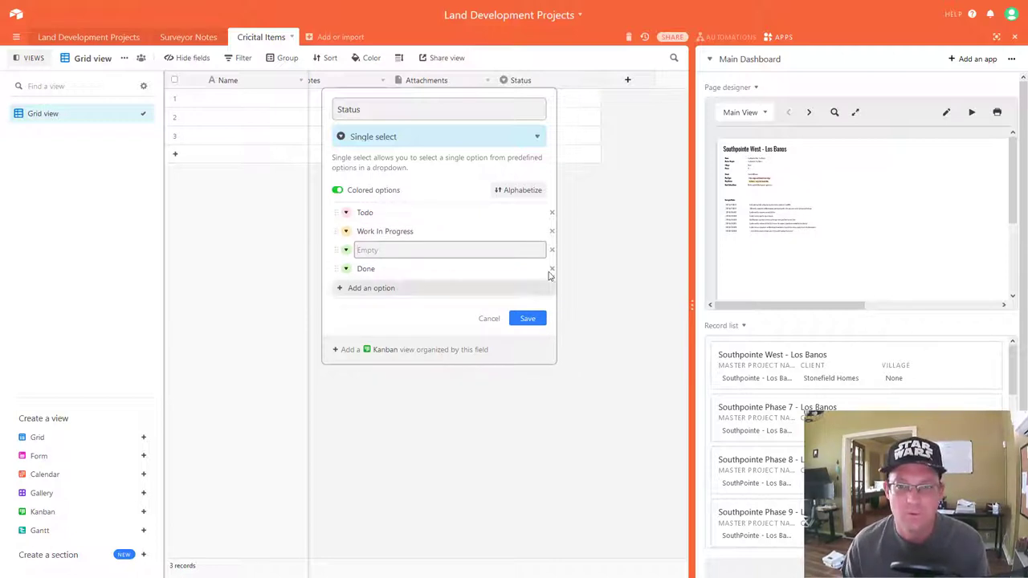
{"action": "left_click", "coordinate": [552, 250]}
{"action": "left_click", "coordinate": [536, 299]}
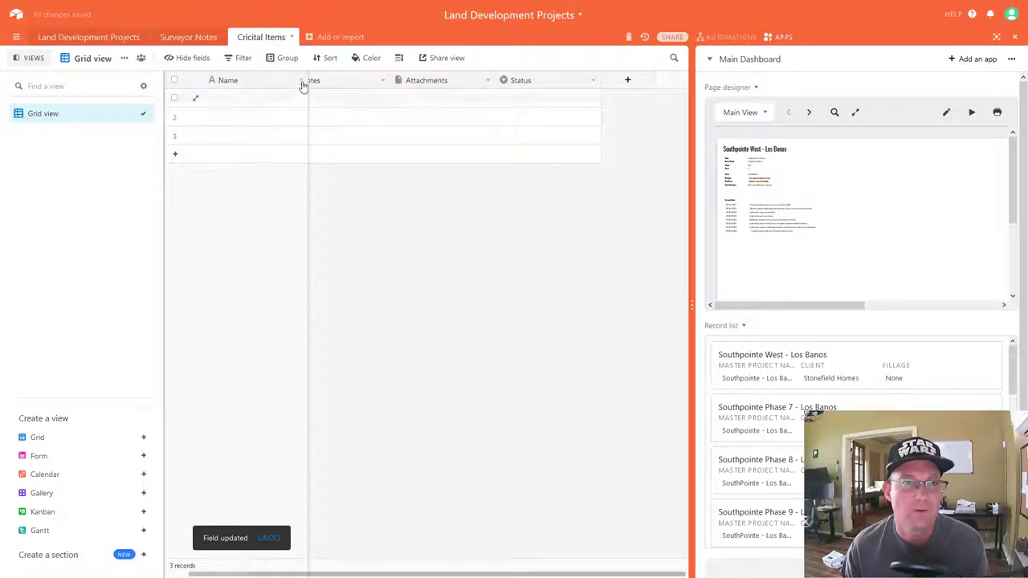
Reorder the Notes column and review its field settings without changing them
{"action": "left_click_drag", "start_coordinate": [362, 86], "coordinate": [329, 90]}
{"action": "left_click", "coordinate": [219, 105]}
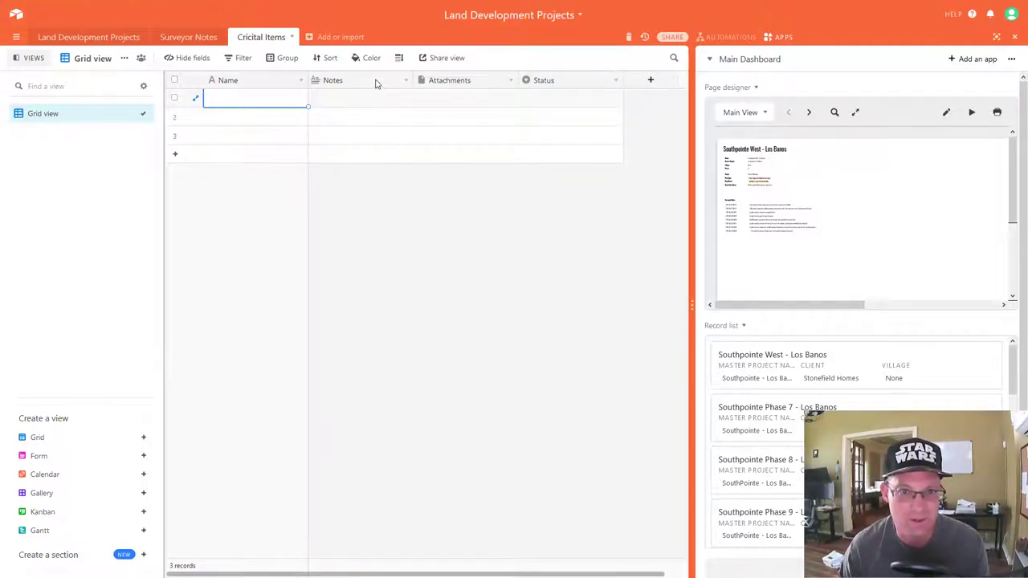
{"action": "left_click", "coordinate": [405, 81]}
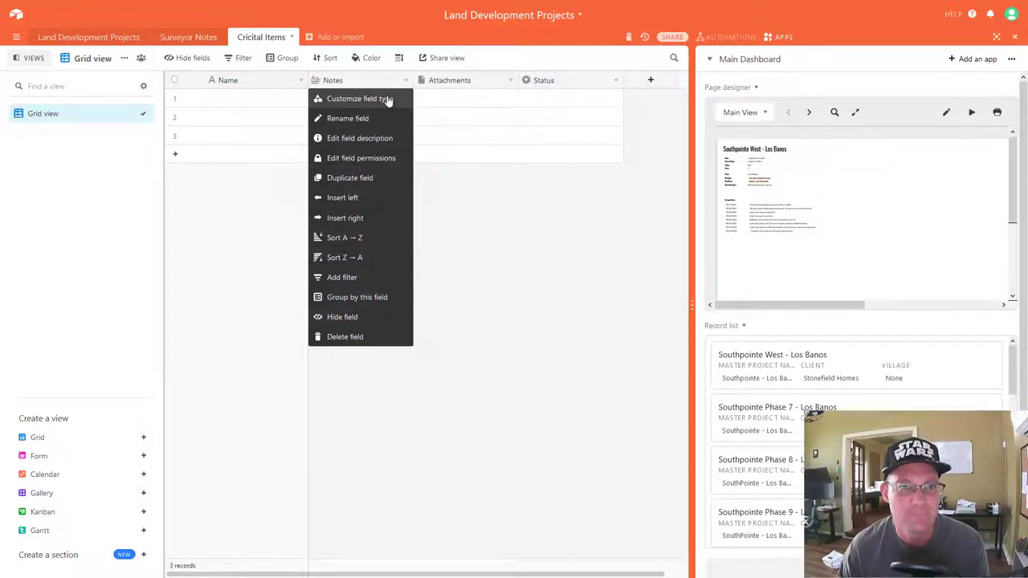
{"action": "left_click", "coordinate": [388, 99]}
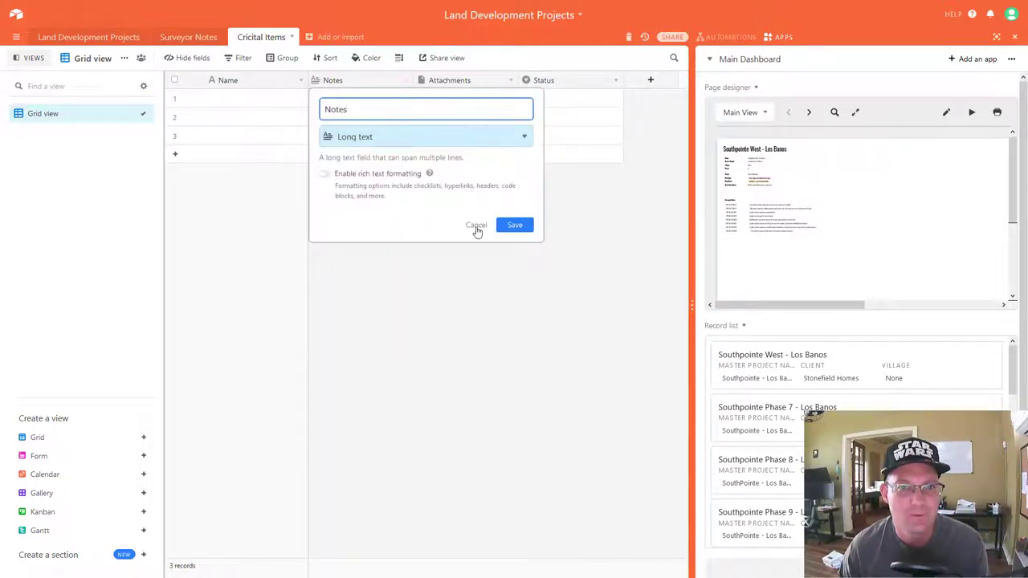
{"action": "left_click", "coordinate": [476, 225]}
Add a single line text field 'Description' and move it right after Name
{"action": "left_click", "coordinate": [651, 79]}
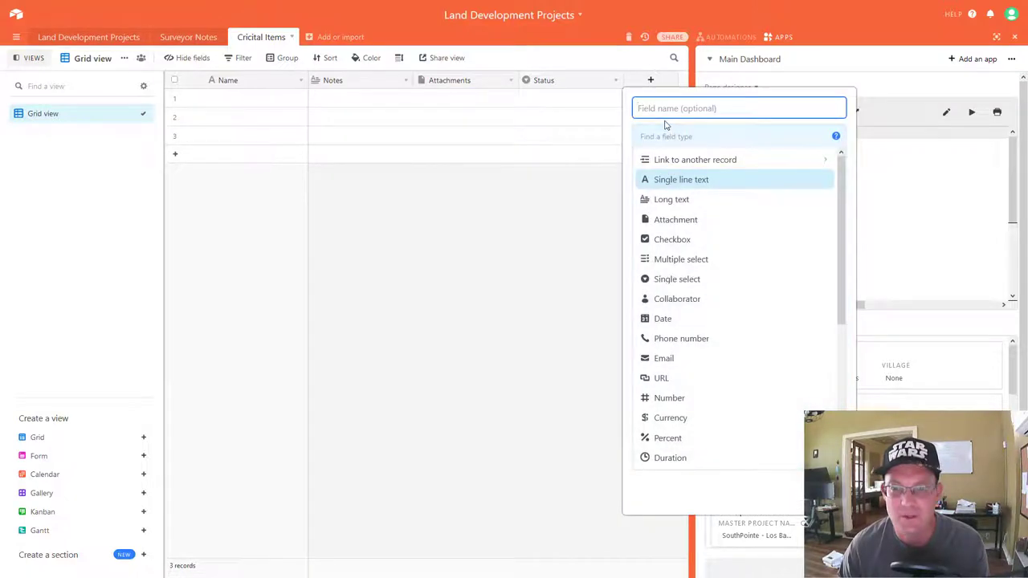
{"action": "left_click", "coordinate": [689, 177]}
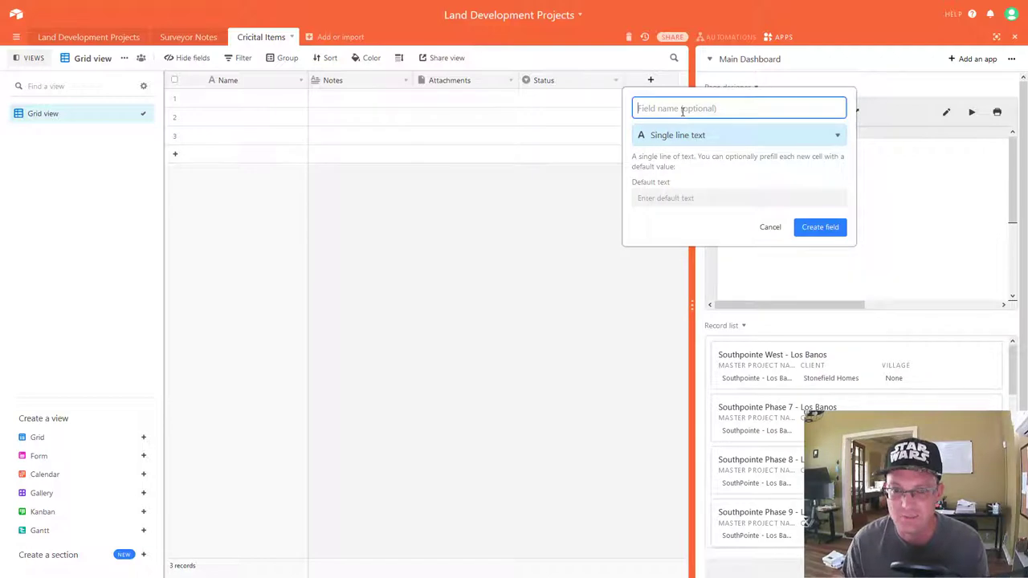
{"action": "type", "text": "Description"}
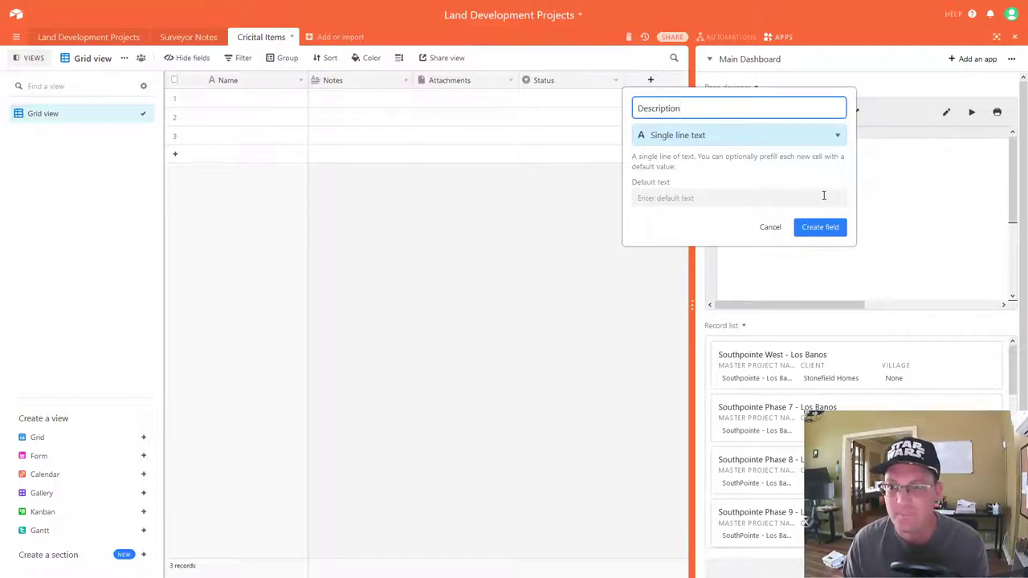
{"action": "left_click", "coordinate": [830, 228]}
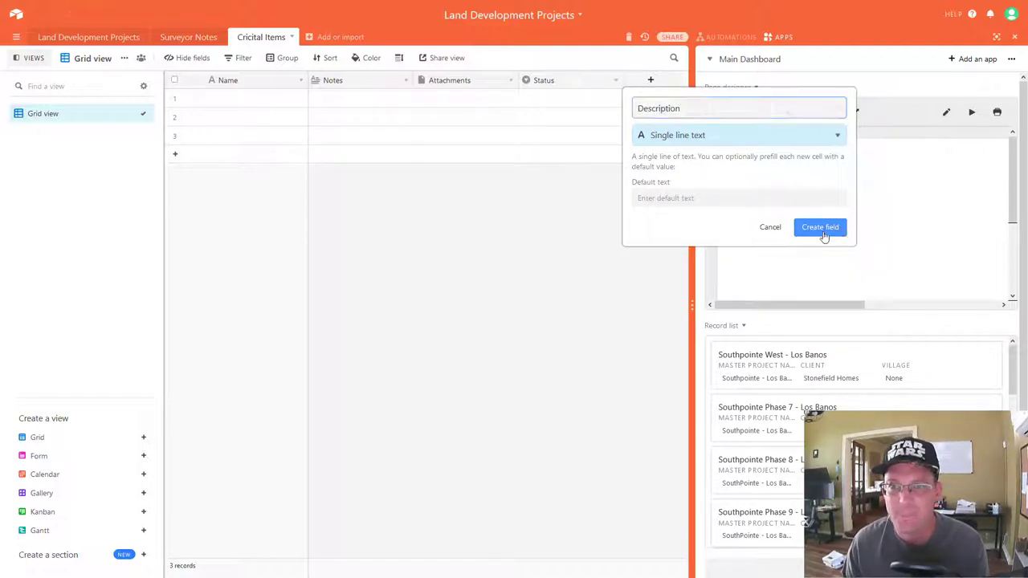
{"action": "left_click_drag", "start_coordinate": [507, 81], "coordinate": [337, 135]}
{"action": "left_click", "coordinate": [258, 100]}
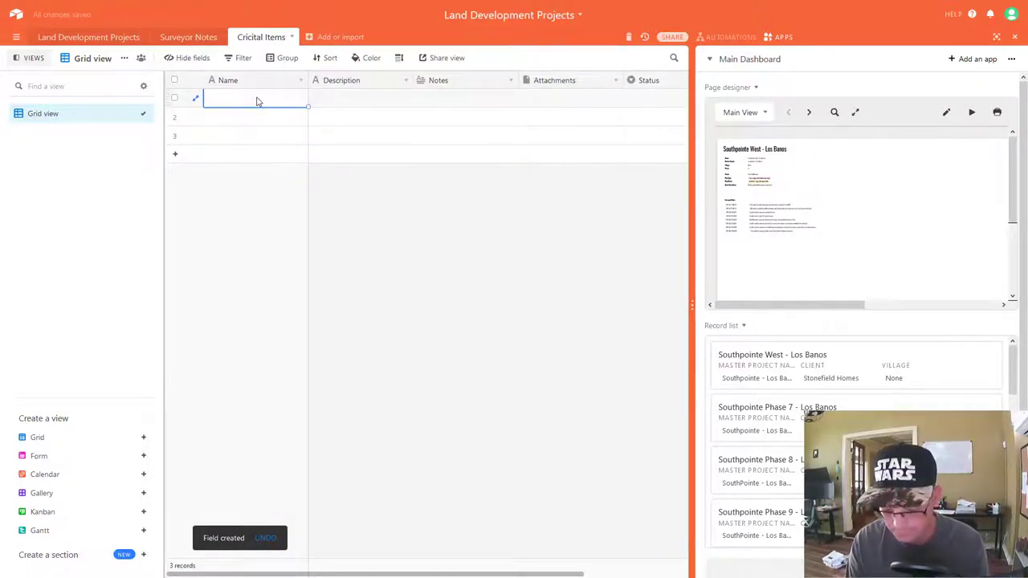
Enter row 1 as 2021-04-18 SLB 01, 'Signed geotechnical report.', status Work In Progress
{"action": "type", "text": "2021-04-18 SB 01"}
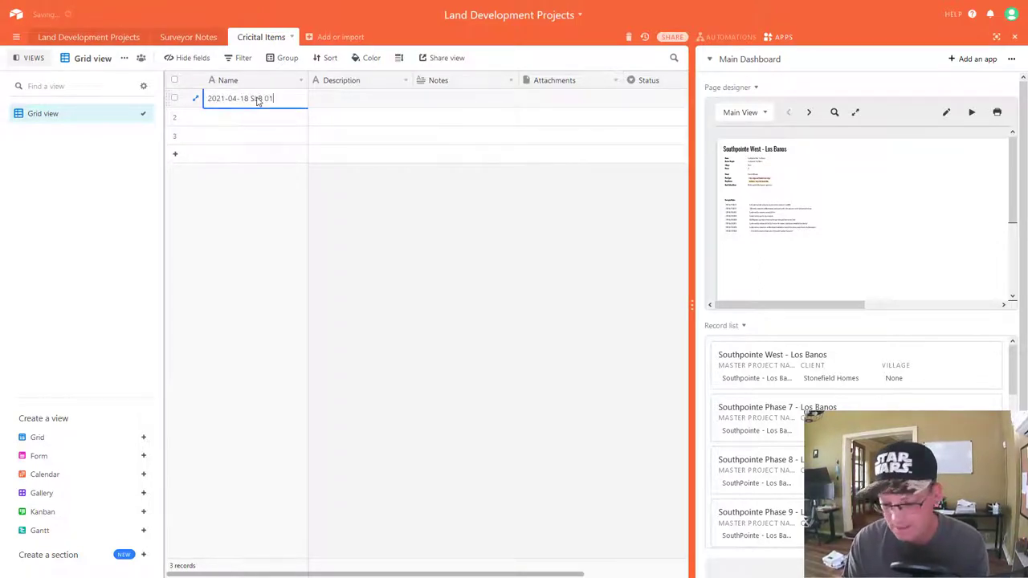
{"action": "key", "text": "Tab"}
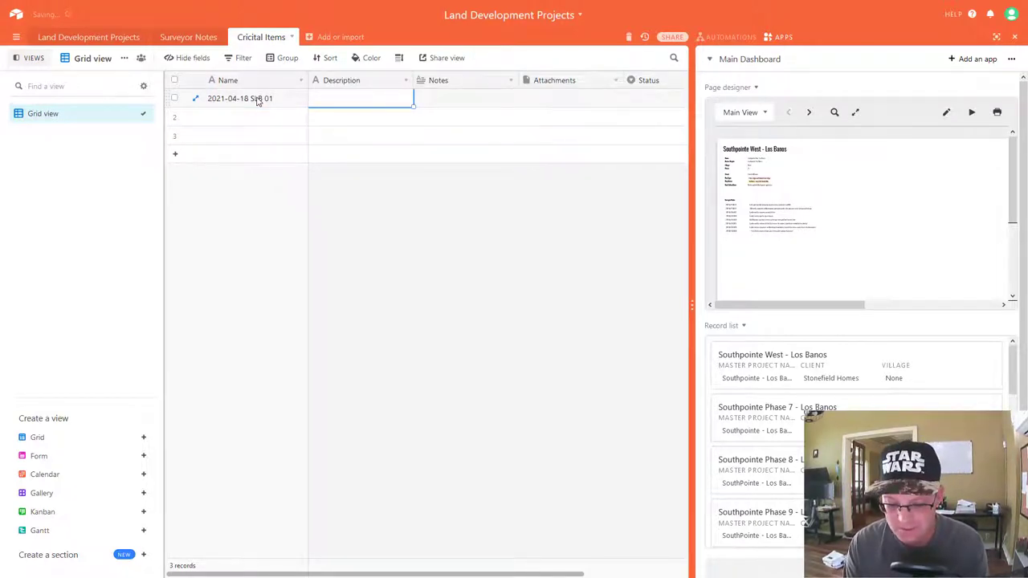
{"action": "type", "text": "Signed geotechnical report."}
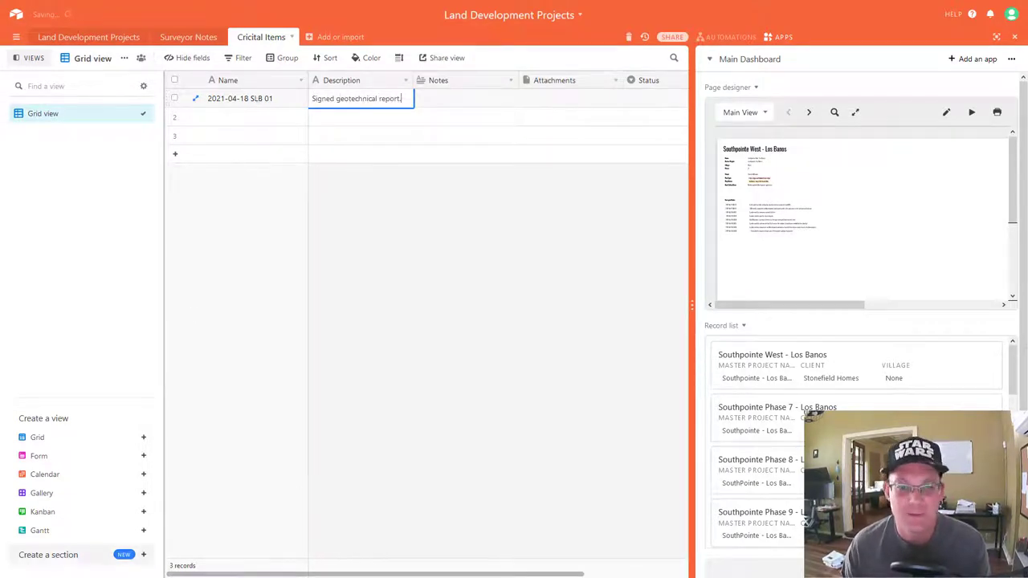
{"action": "left_click", "coordinate": [640, 101]}
{"action": "left_click", "coordinate": [640, 101]}
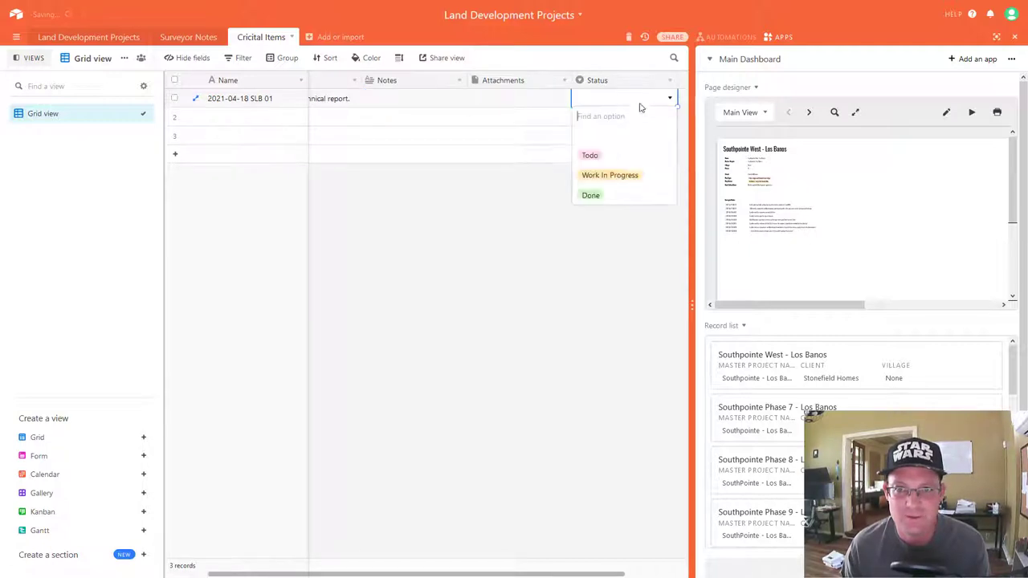
{"action": "left_click", "coordinate": [604, 172]}
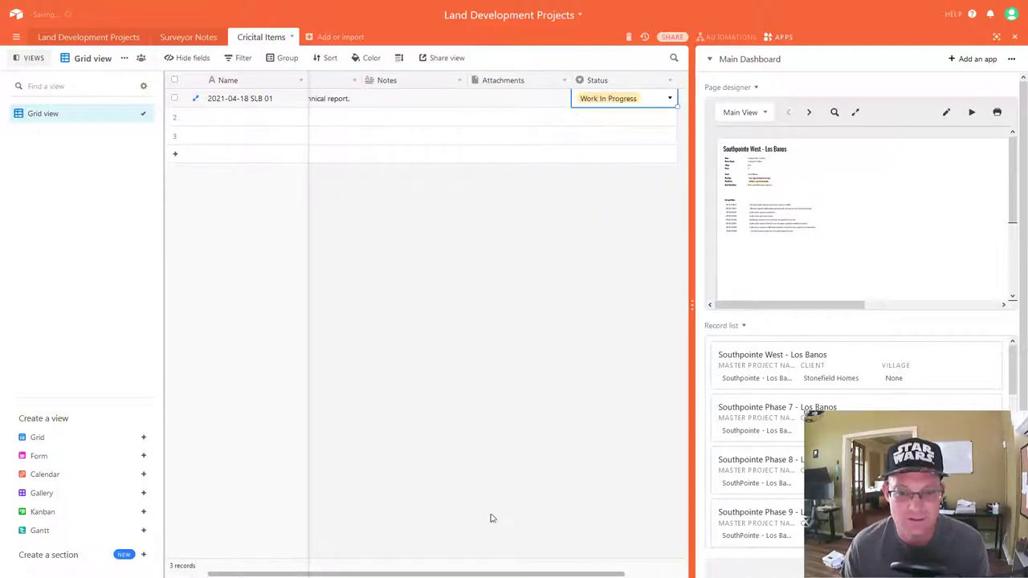
{"action": "scroll", "coordinate": [293, 531], "scroll_direction": "right", "scroll_amount": 2}
{"action": "scroll", "coordinate": [292, 531], "scroll_direction": "left", "scroll_amount": 4}
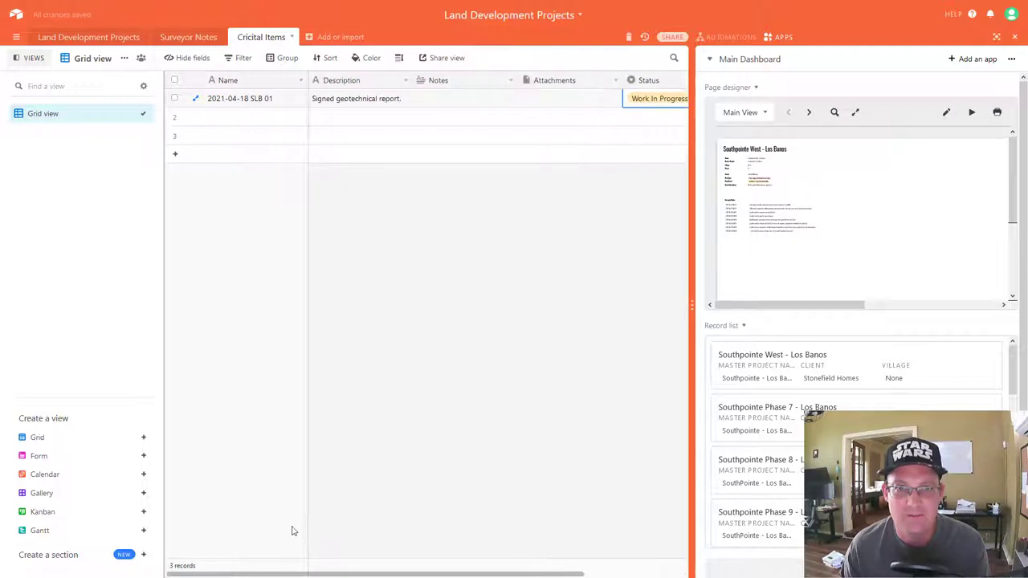
Add row 1's note naming who obtains the report before final map submittal
{"action": "left_click", "coordinate": [454, 100]}
{"action": "left_click", "coordinate": [453, 102]}
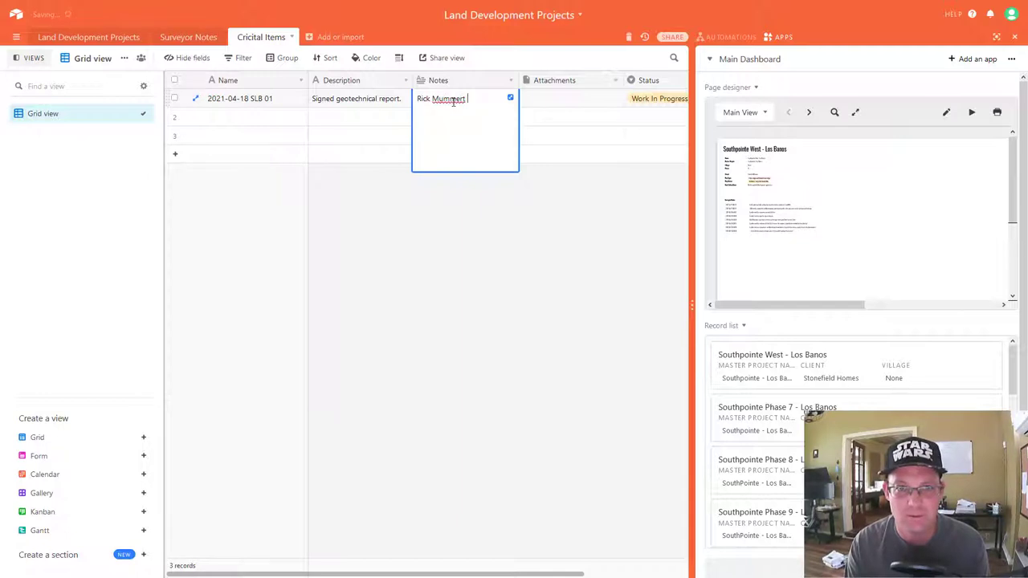
{"action": "type", "text": " to bo"}
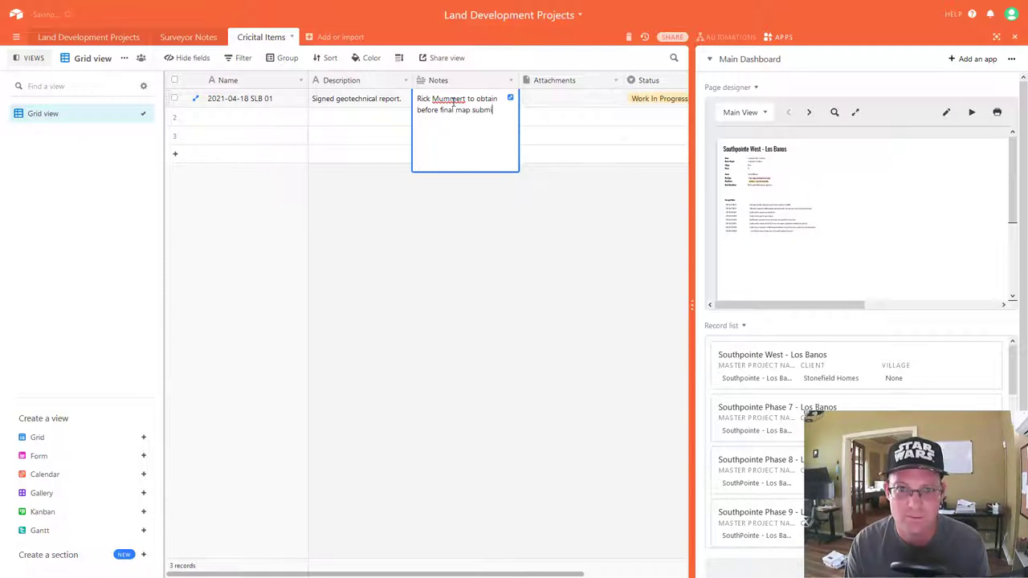
{"action": "type", "text": "tal."}
{"action": "left_click", "coordinate": [601, 259]}
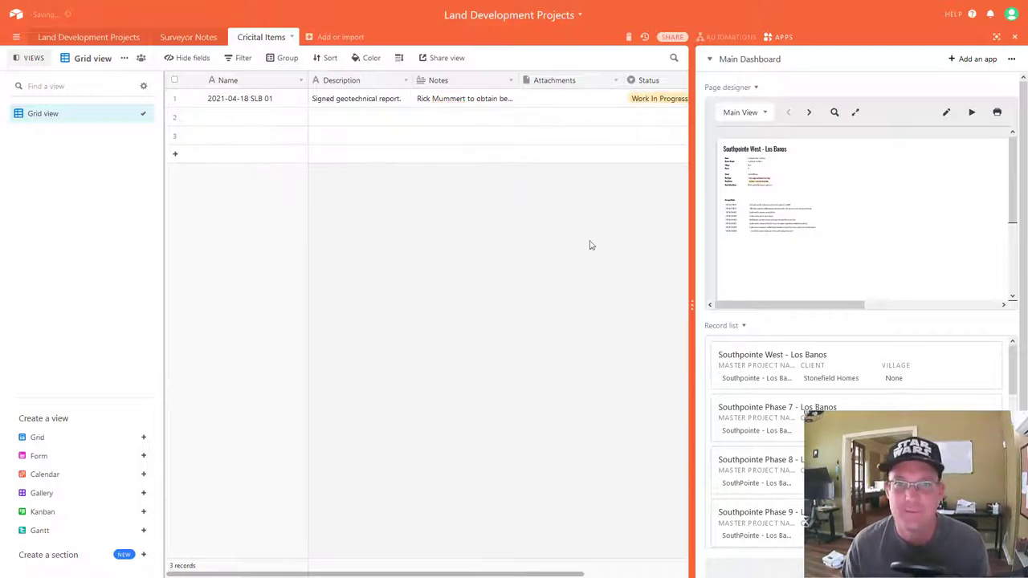
Add a link field to the Land Development Projects table, skipping lookup fields
{"action": "scroll", "coordinate": [675, 114], "scroll_direction": "right", "scroll_amount": 3}
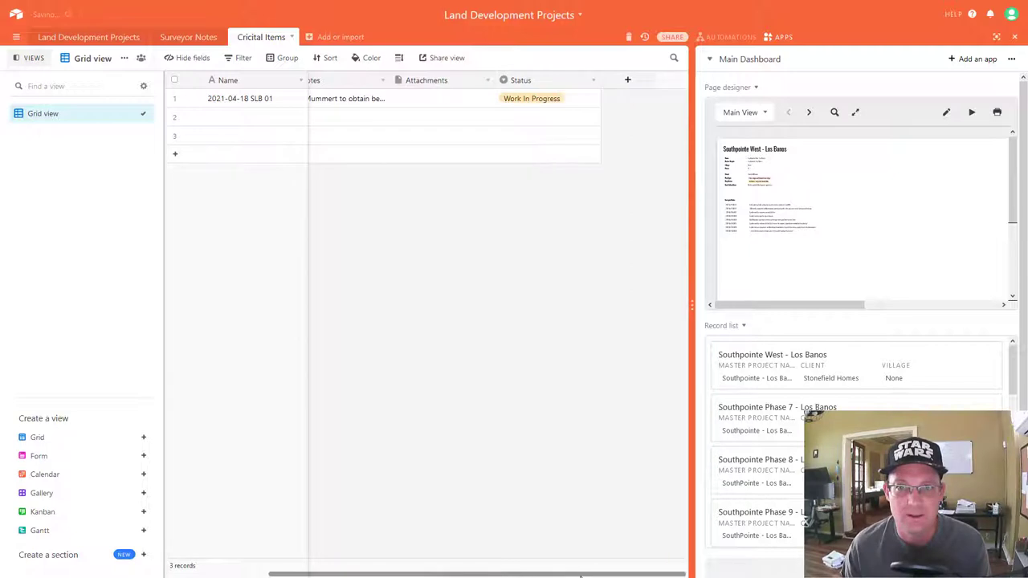
{"action": "left_click", "coordinate": [637, 82]}
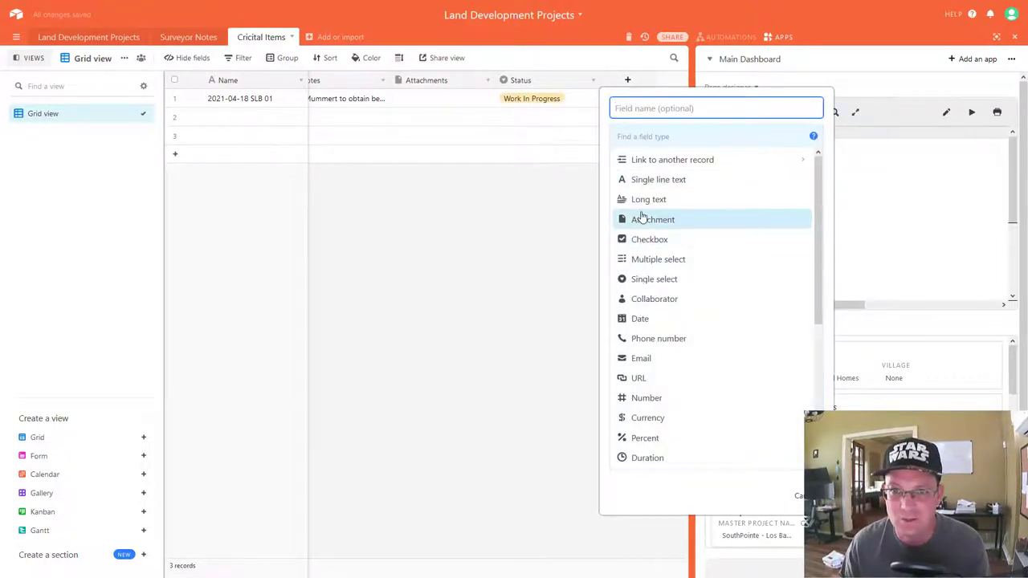
{"action": "left_click", "coordinate": [664, 164]}
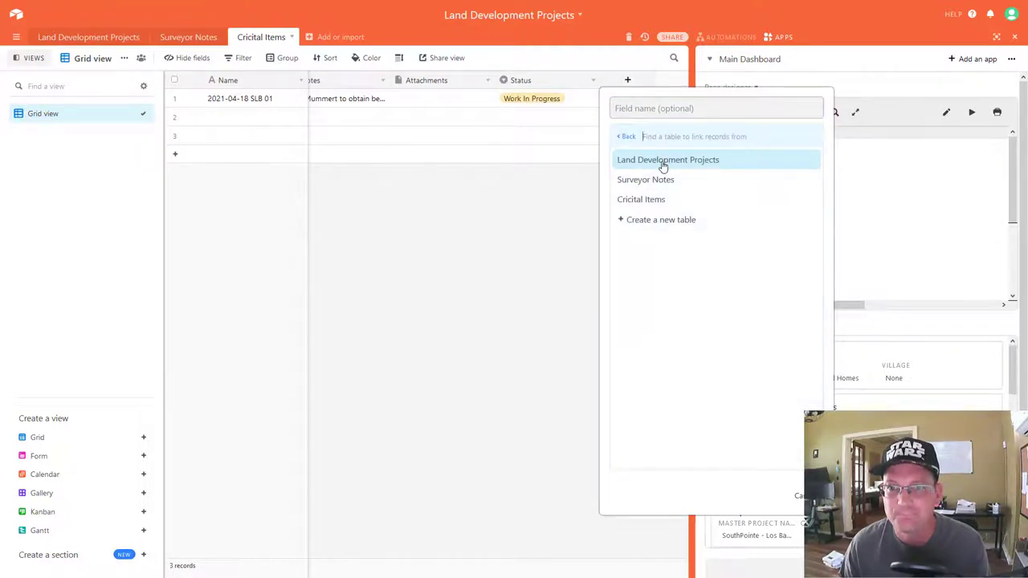
{"action": "left_click", "coordinate": [663, 163]}
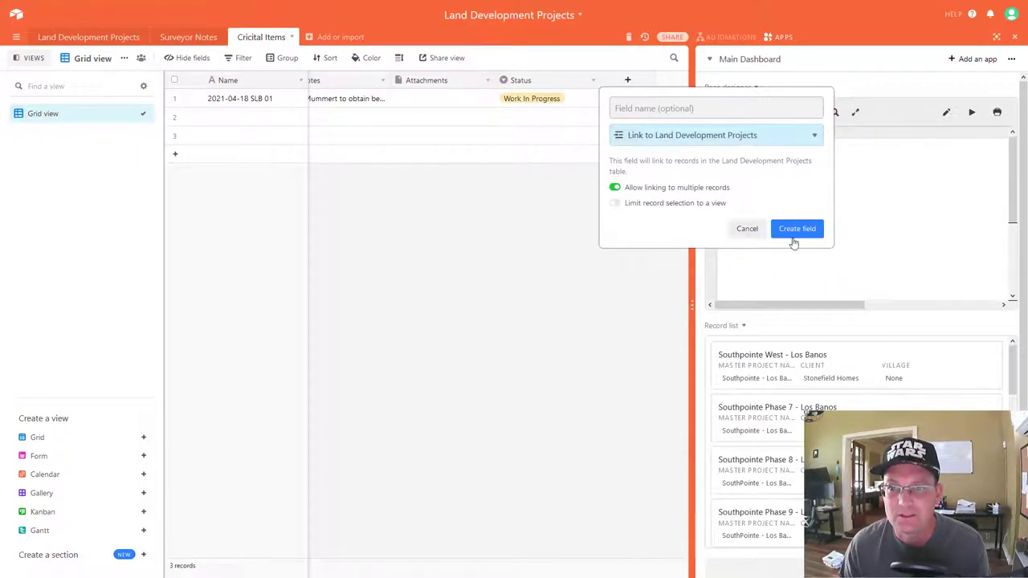
{"action": "left_click", "coordinate": [807, 230]}
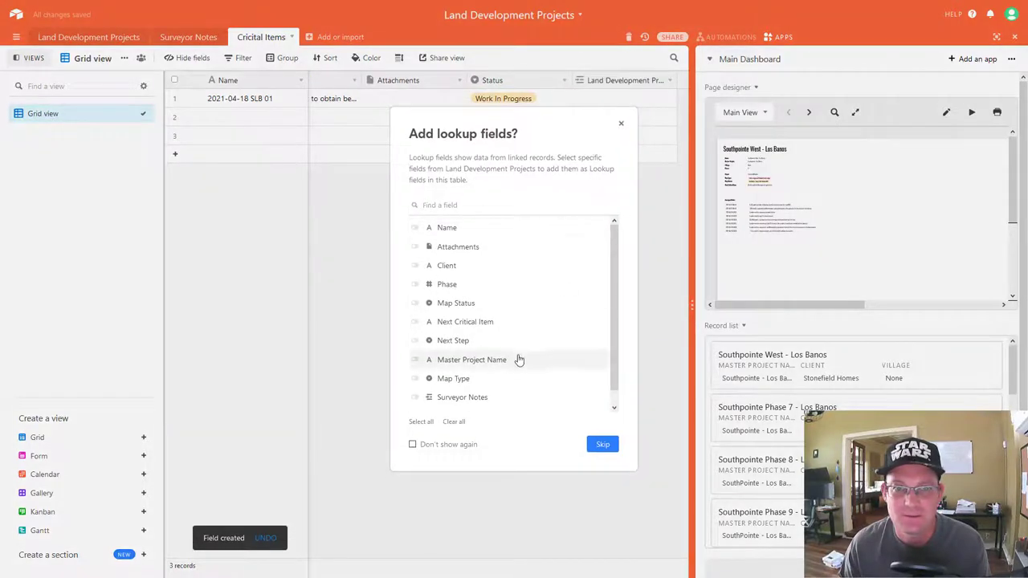
{"action": "left_click", "coordinate": [604, 446]}
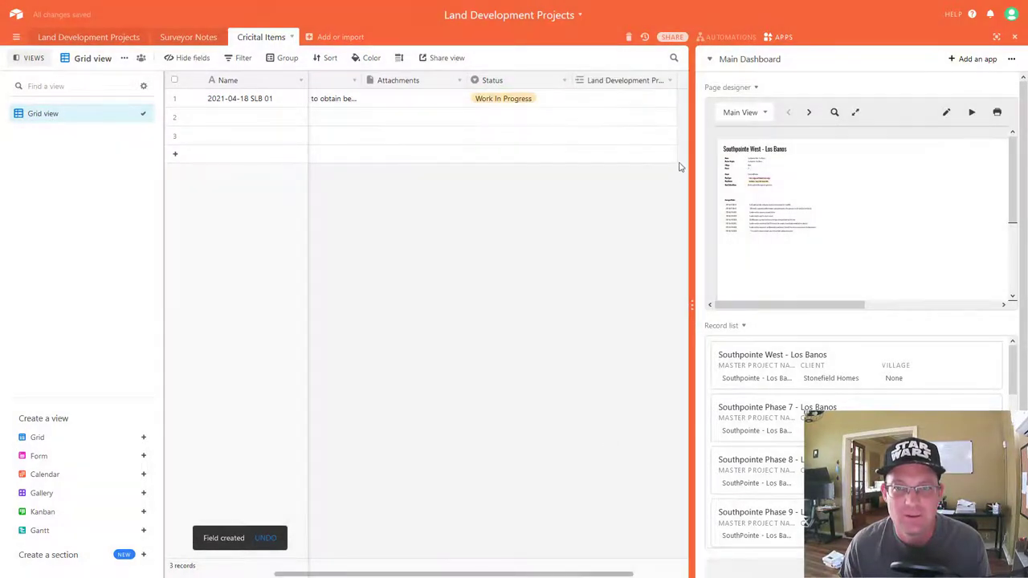
Link row 1 to the Sage Creek - Merced project
{"action": "left_click", "coordinate": [580, 98]}
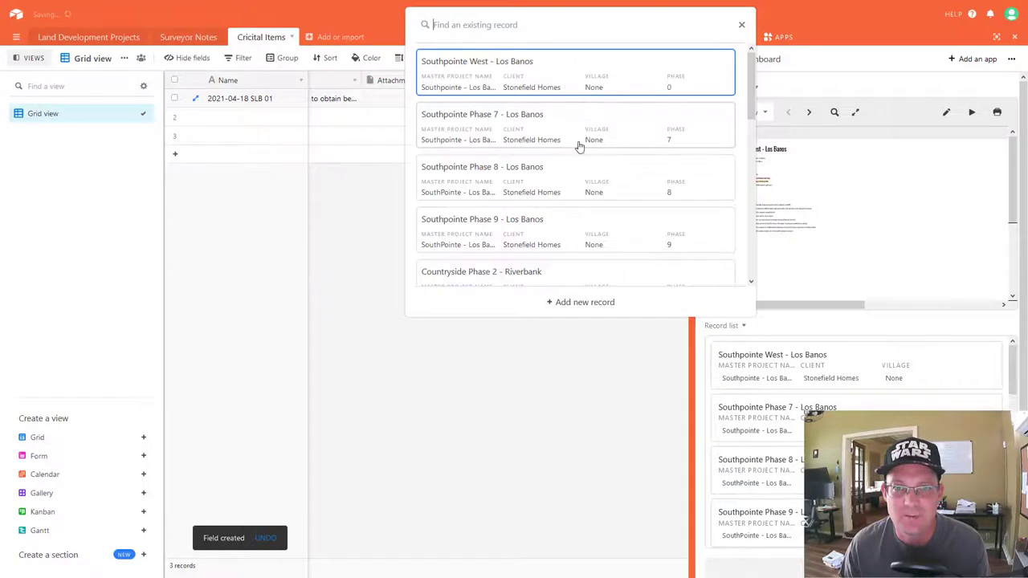
{"action": "scroll", "coordinate": [538, 234], "scroll_direction": "down", "scroll_amount": 5}
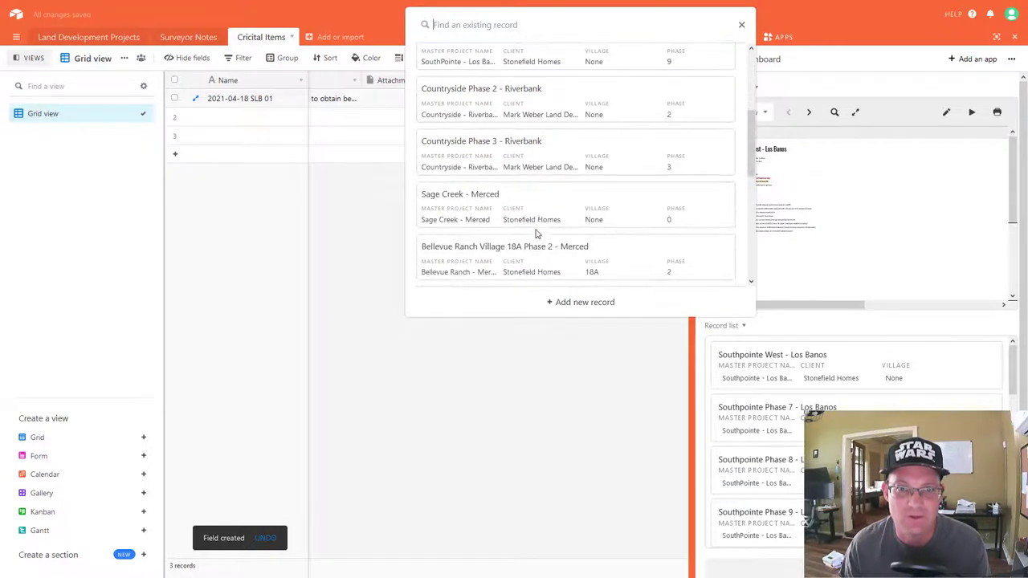
{"action": "left_click", "coordinate": [535, 225]}
{"action": "left_click", "coordinate": [227, 125]}
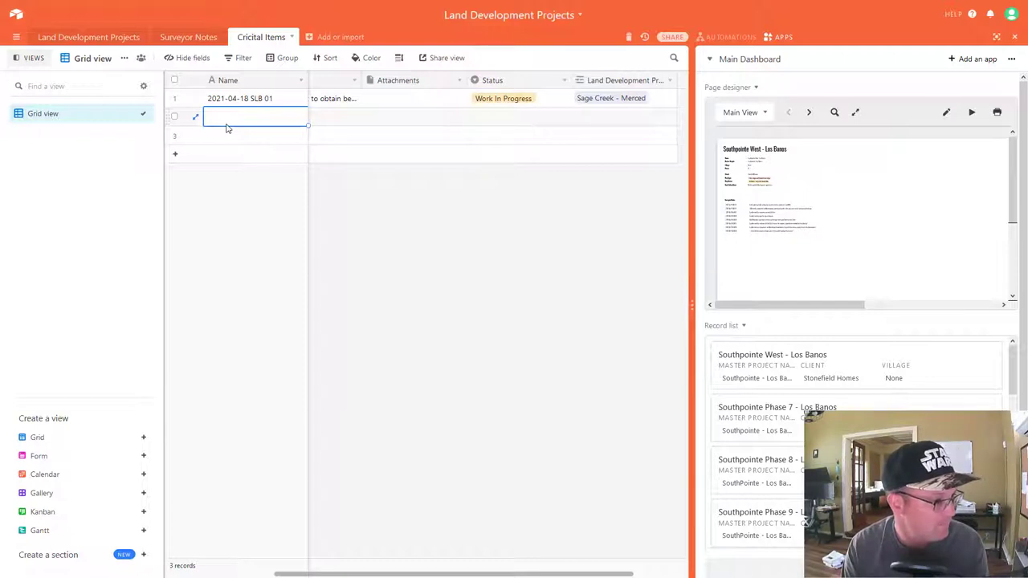
Enter row 2 as 2014-04-18 SLB 02, 'Updated land title report.', with a note about ownership transfer
{"action": "type", "text": "2014-04-1"}
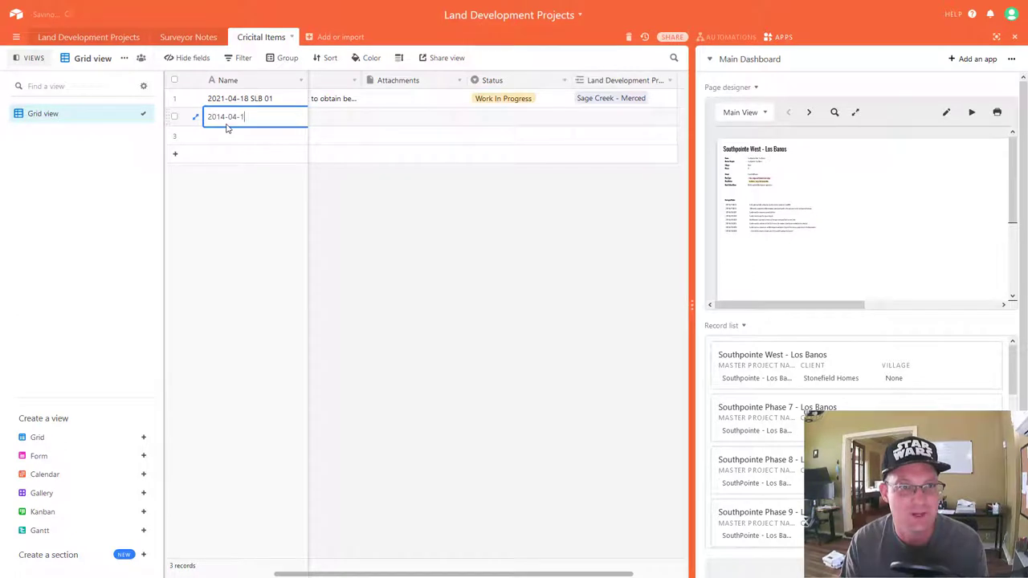
{"action": "type", "text": "8 SLB 02"}
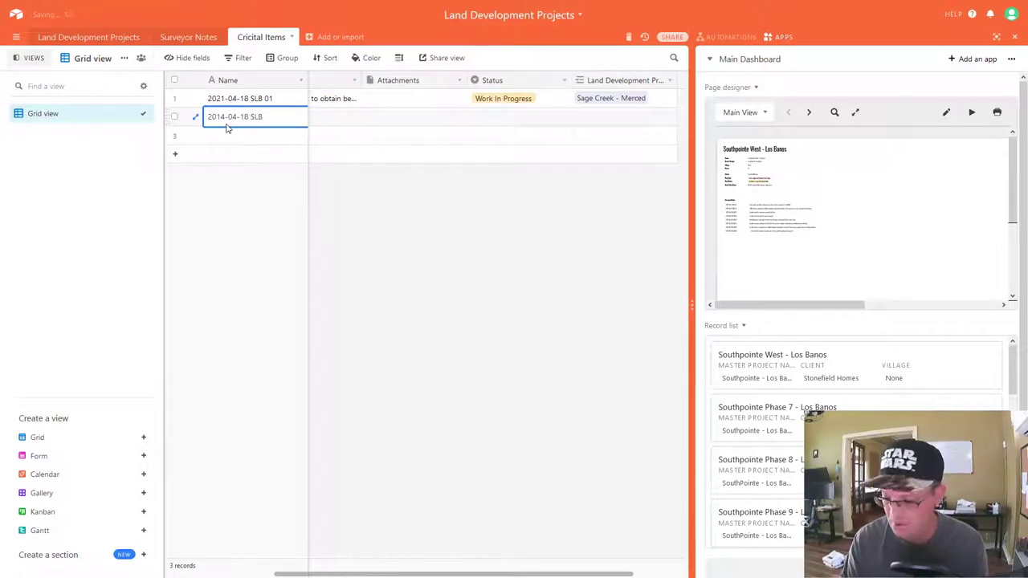
{"action": "key", "text": "Tab"}
{"action": "type", "text": "Updated lan"}
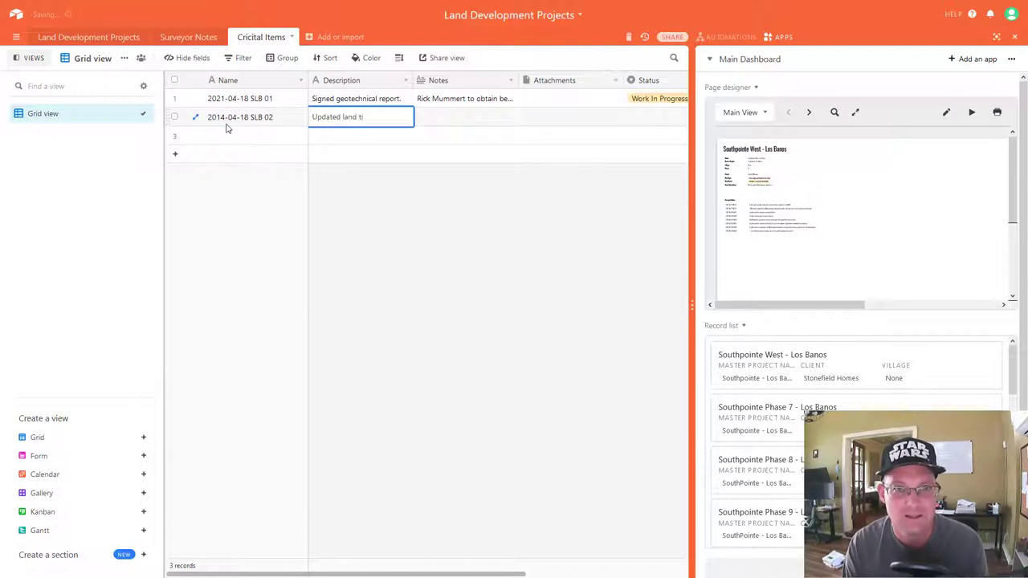
{"action": "type", "text": "d title report."}
{"action": "key", "text": "Tab"}
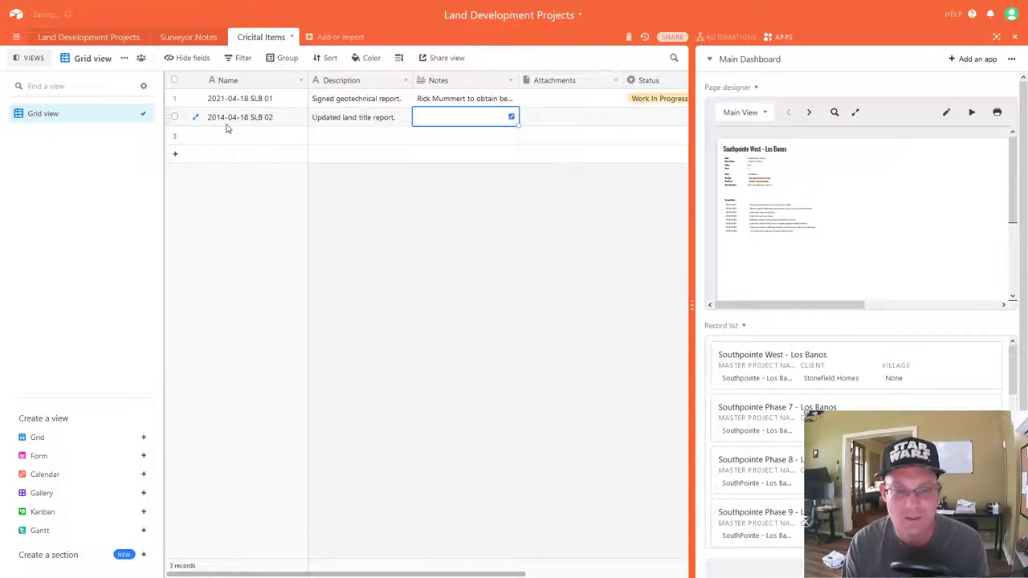
{"action": "type", "text": "Need an update"}
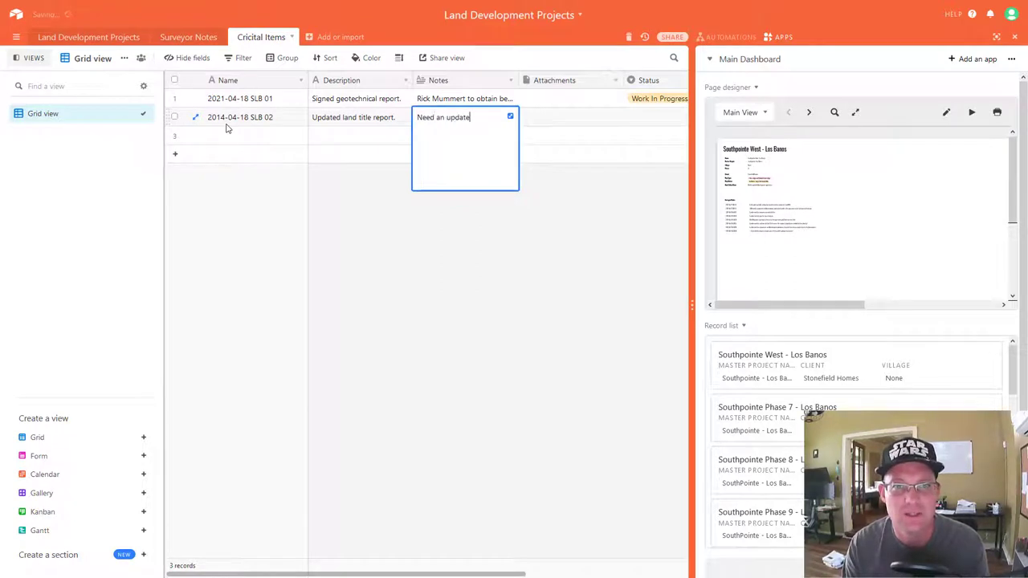
{"action": "type", "text": "d land title report once"}
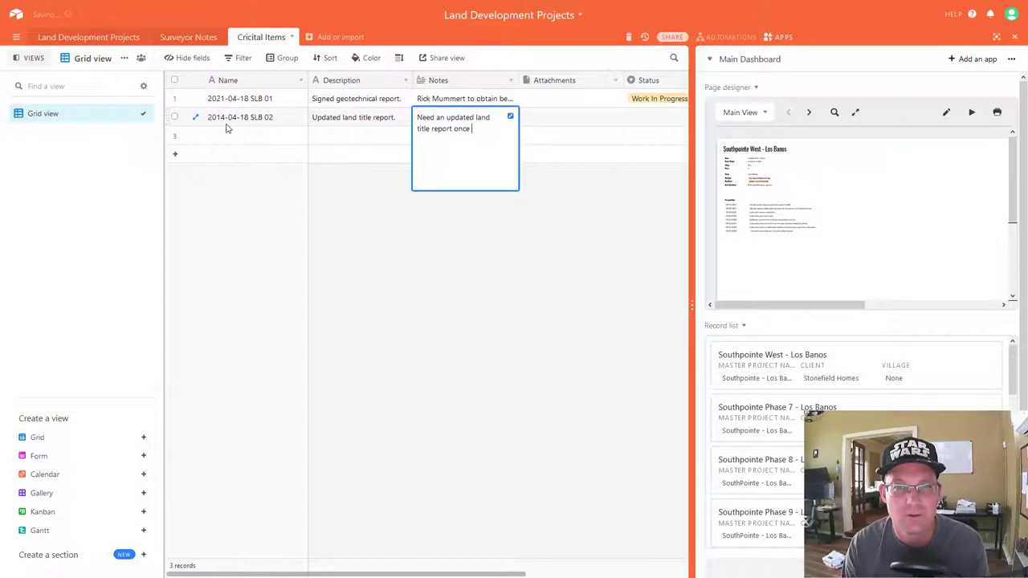
{"action": "type", "text": " client assumes "}
{"action": "type", "text": "ownership"}
{"action": "type", "text": " of the subject property"}
{"action": "key", "text": "Tab"}
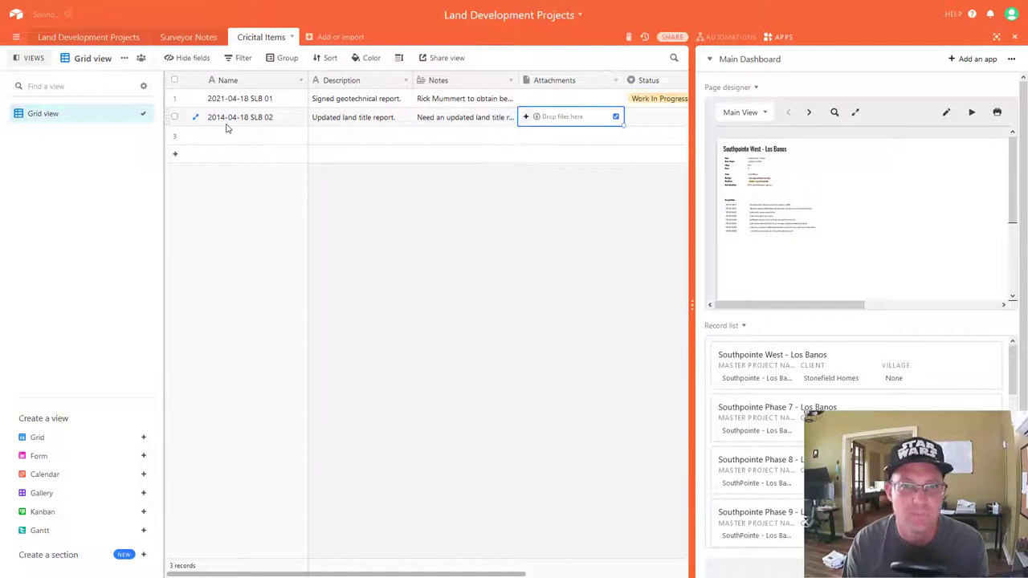
Set row 2's status to Todo
{"action": "left_click", "coordinate": [642, 125]}
{"action": "left_click", "coordinate": [642, 125]}
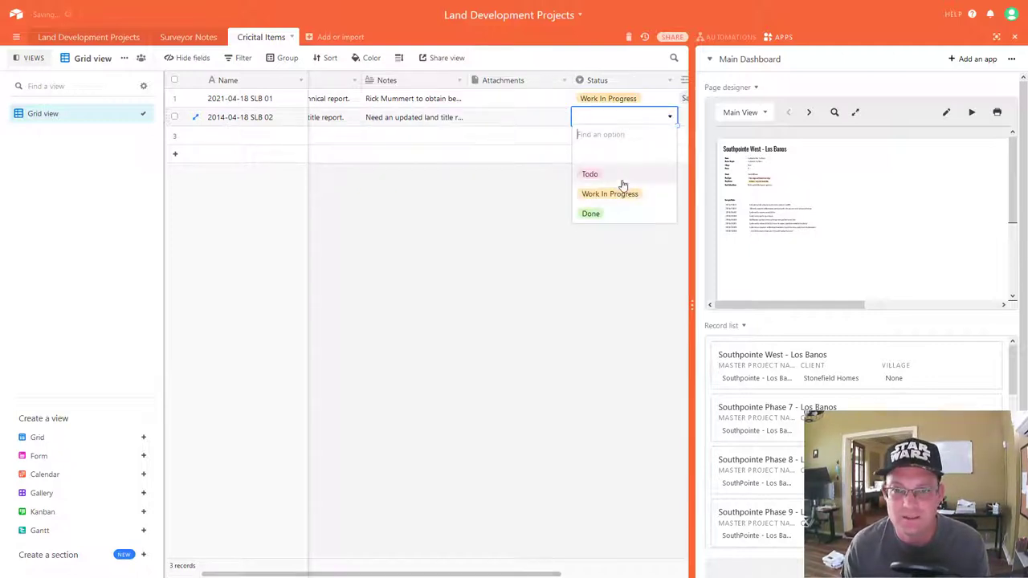
{"action": "left_click", "coordinate": [612, 194]}
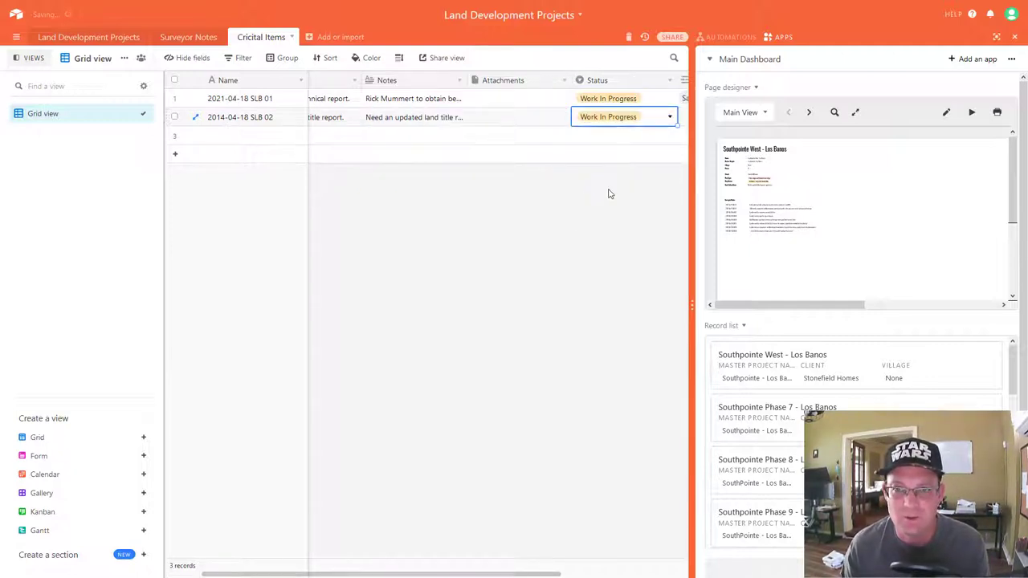
{"action": "left_click", "coordinate": [672, 124]}
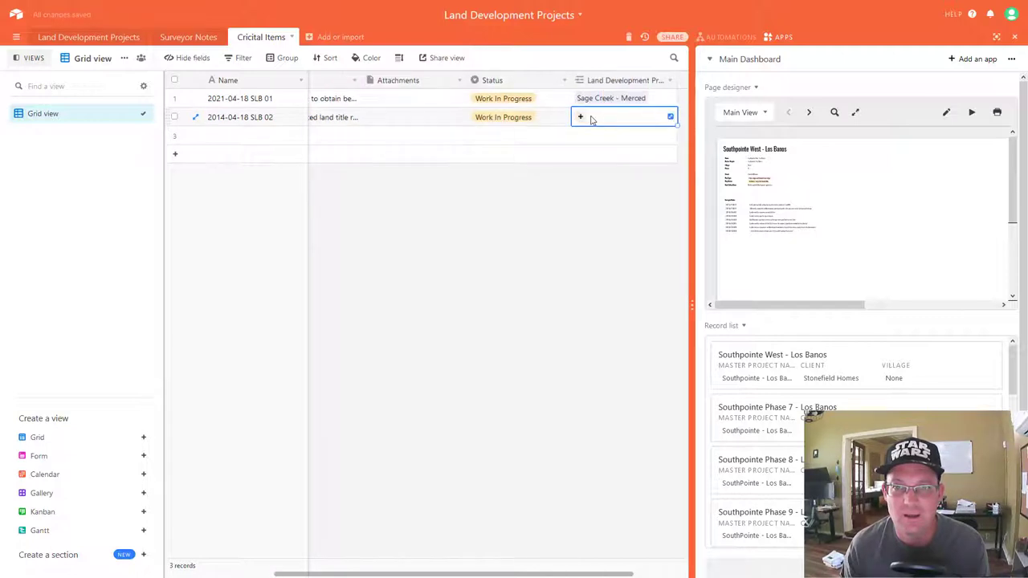
{"action": "left_click", "coordinate": [535, 121]}
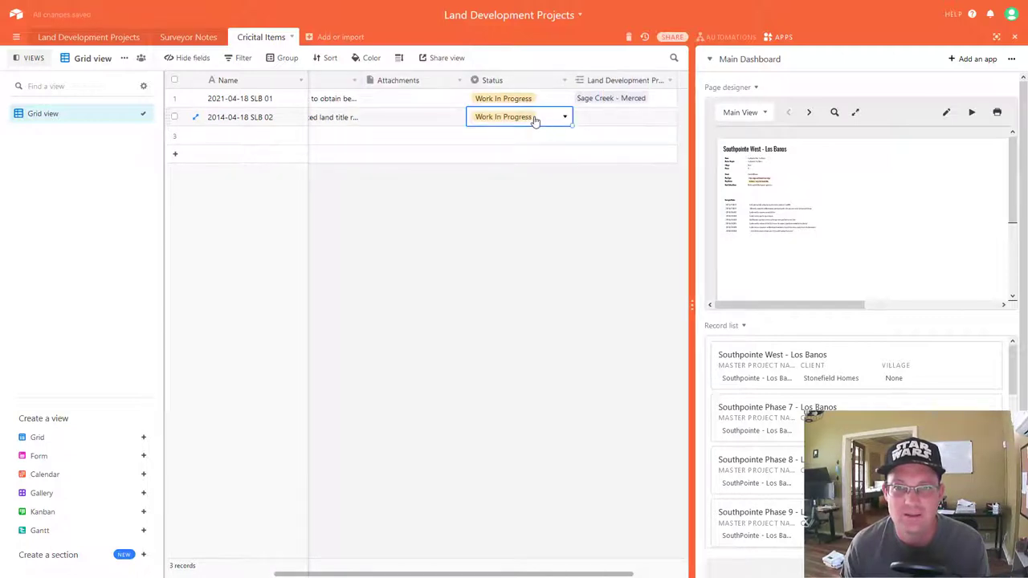
{"action": "left_click", "coordinate": [535, 121]}
{"action": "left_click", "coordinate": [506, 173]}
Link row 2 to the Sage Creek - Merced project
{"action": "left_click", "coordinate": [589, 125]}
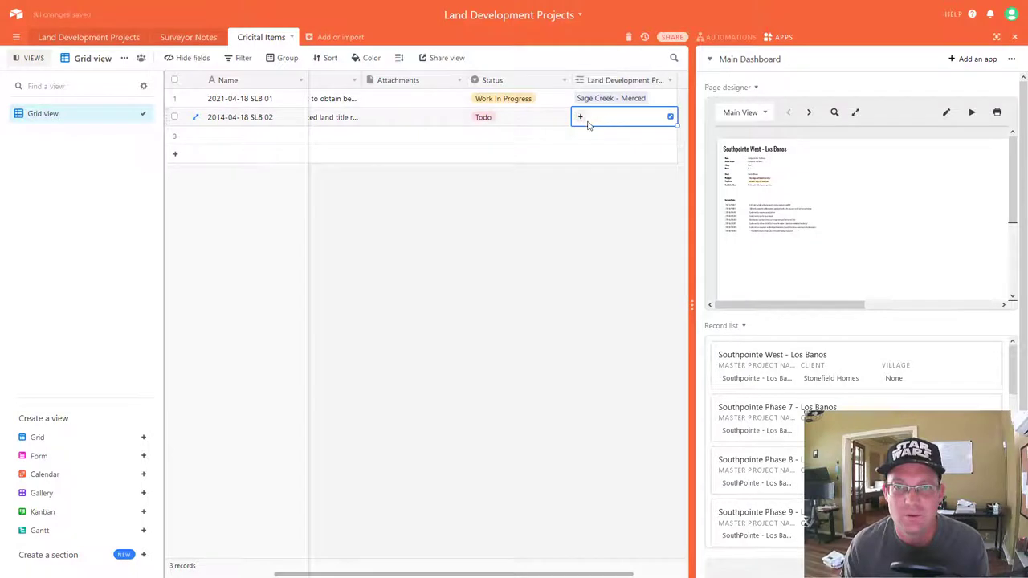
{"action": "left_click", "coordinate": [579, 118]}
{"action": "scroll", "coordinate": [546, 212], "scroll_direction": "down", "scroll_amount": 3}
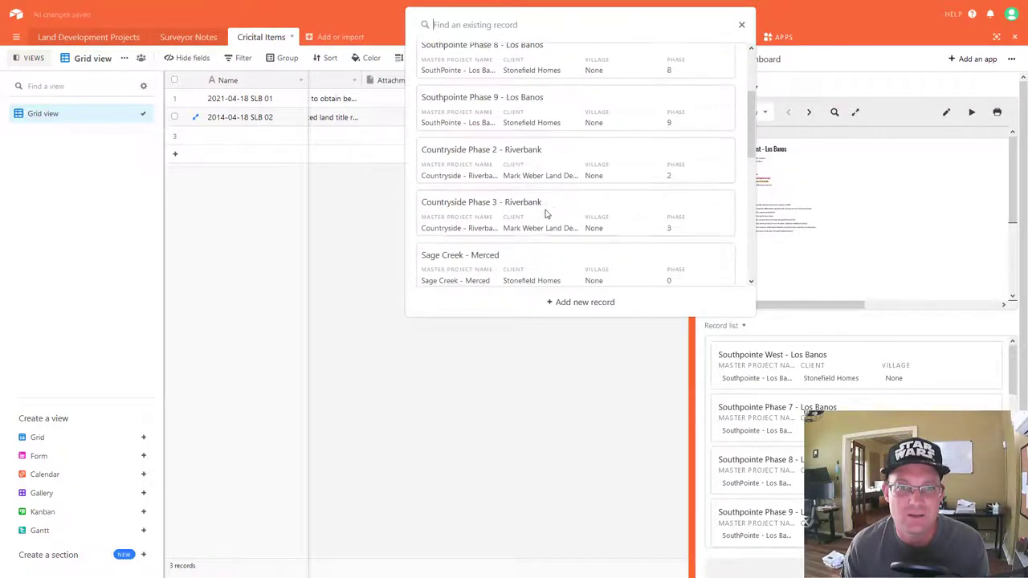
{"action": "left_click", "coordinate": [479, 265]}
{"action": "left_click", "coordinate": [577, 297]}
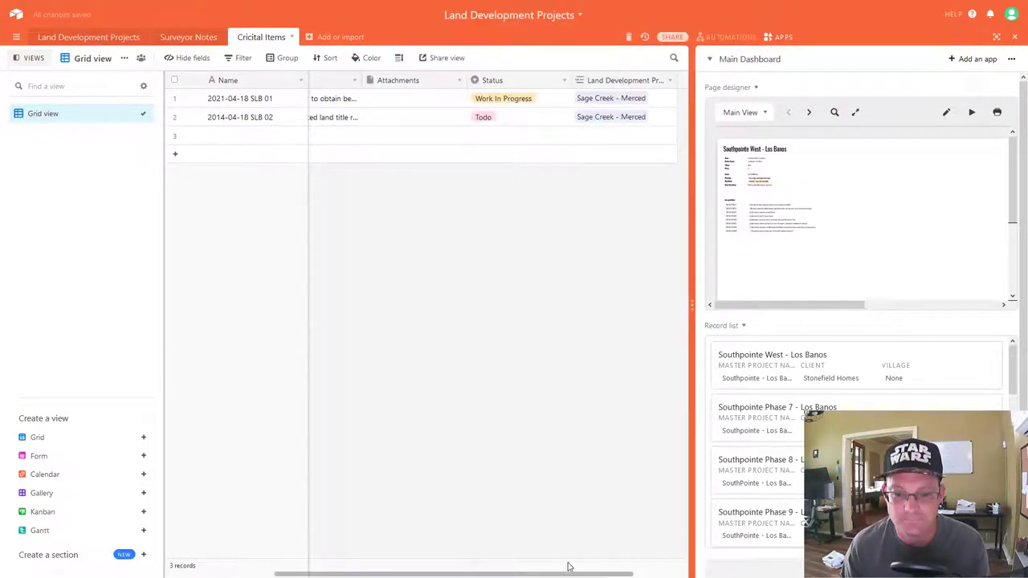
{"action": "scroll", "coordinate": [573, 559], "scroll_direction": "left", "scroll_amount": 3}
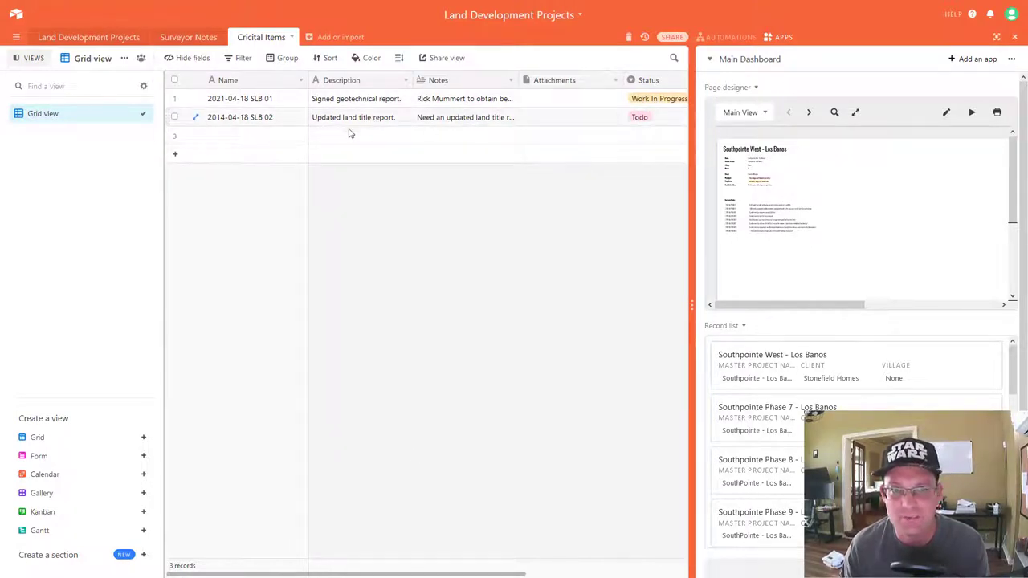
Name row 3 '2021-04-18 SLB 03' and correct row 2's year from 2014 to 2021
{"action": "left_click", "coordinate": [242, 141]}
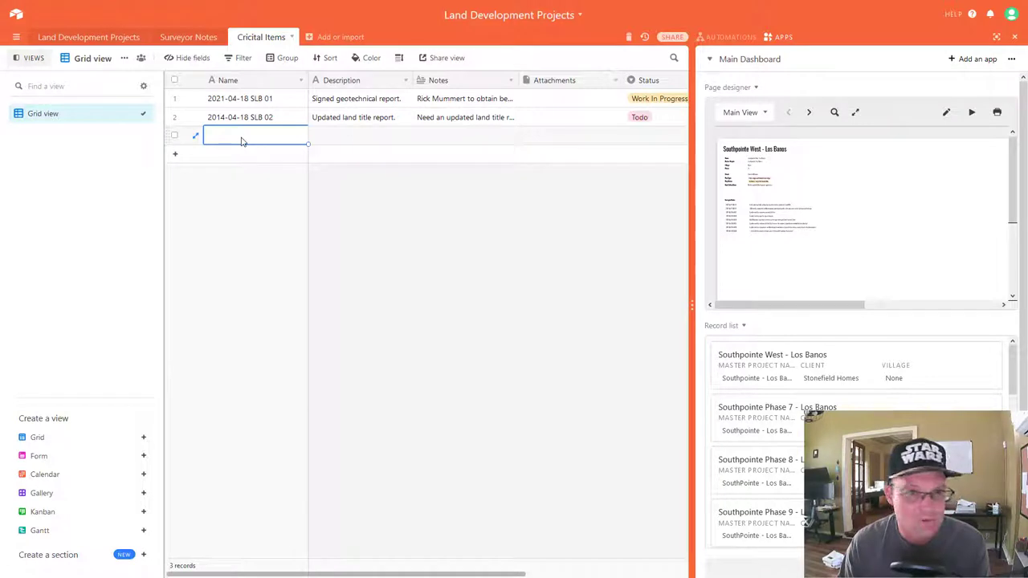
{"action": "type", "text": "2021-04-18 SLB"}
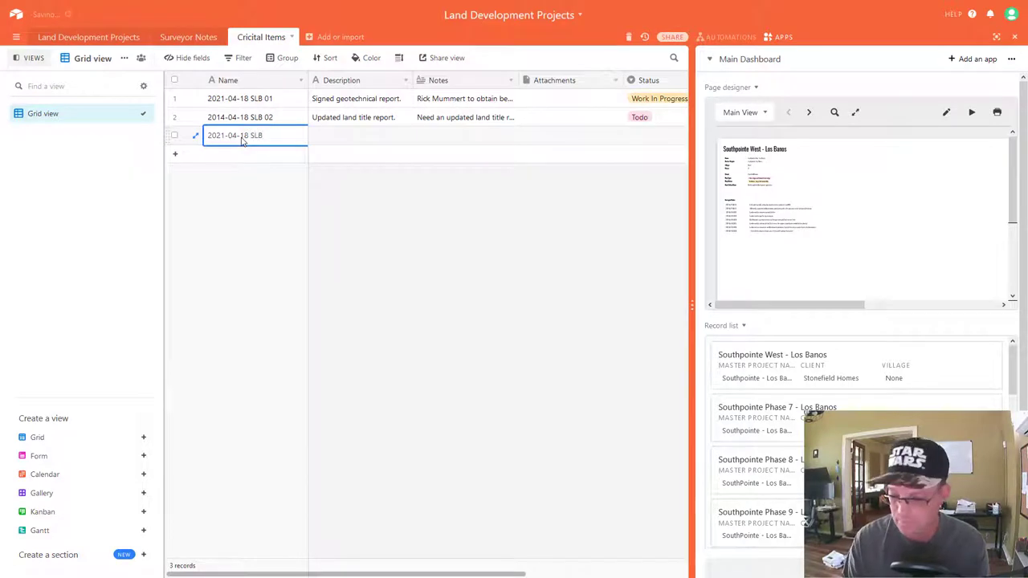
{"action": "left_click", "coordinate": [239, 117]}
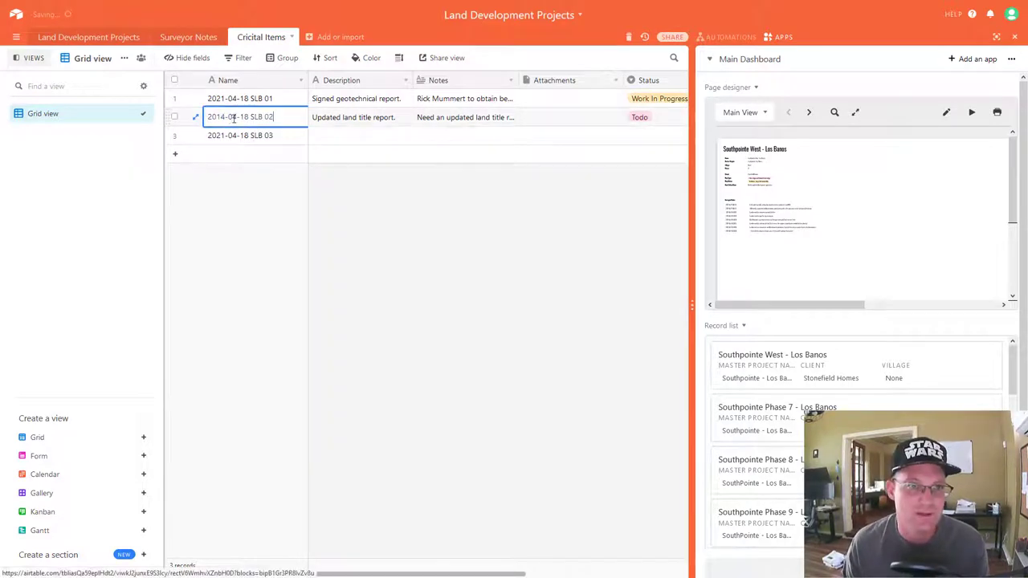
{"action": "left_click", "coordinate": [196, 116]}
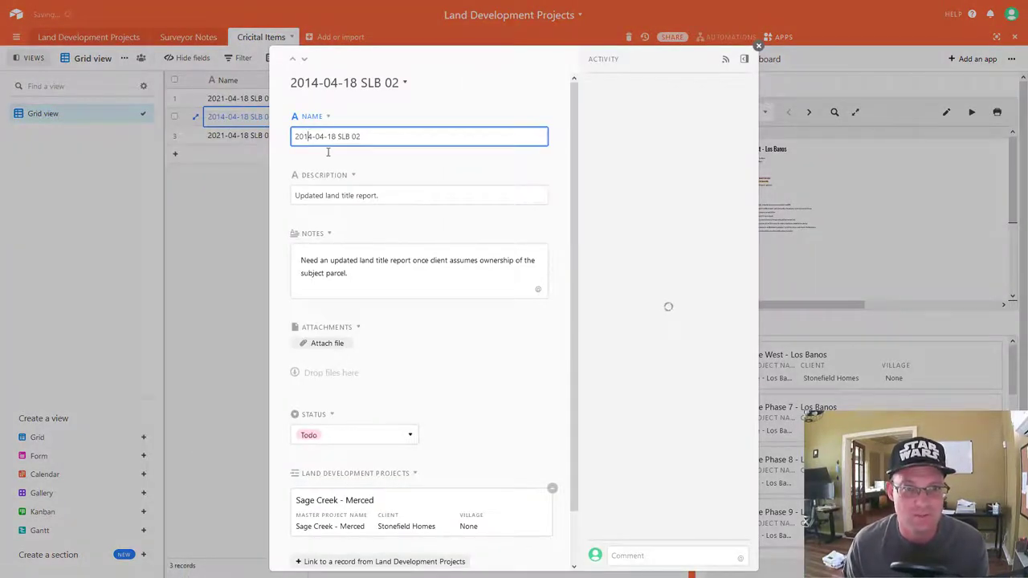
{"action": "key", "text": "BackSpace"}
{"action": "key", "text": "BackSpace"}
{"action": "type", "text": "21"}
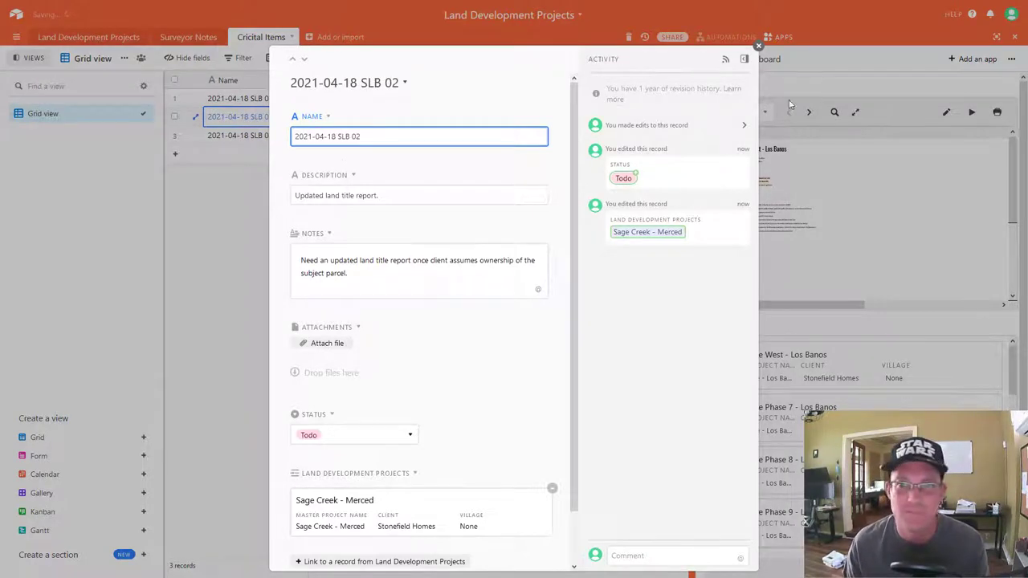
{"action": "left_click", "coordinate": [759, 45]}
{"action": "left_click", "coordinate": [384, 137]}
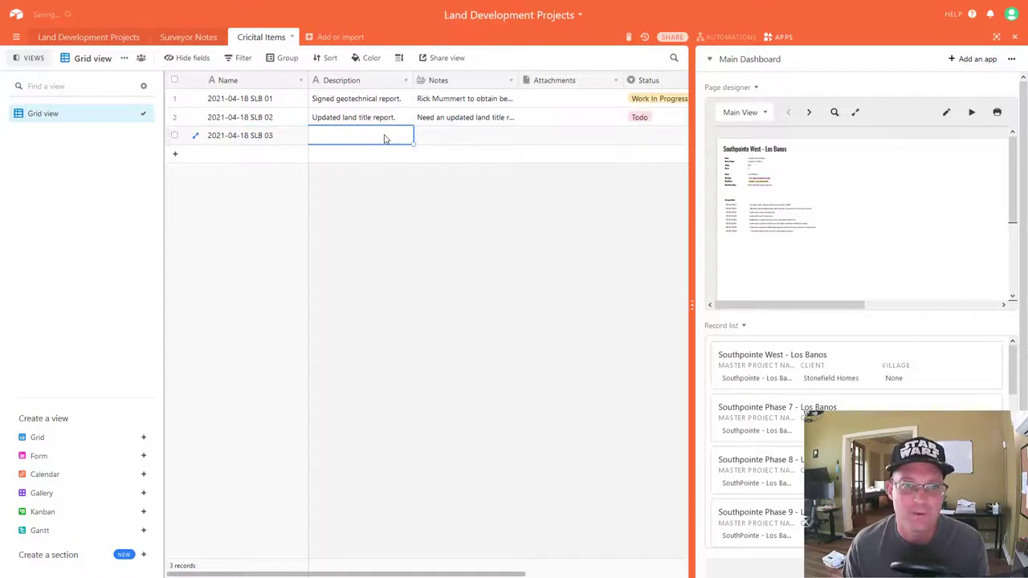
Enter row 3's description 'Add 8' PUE abandonment to the final map' and note 'Check with city surveyor on abandonment language.'
{"action": "type", "text": "Ad"}
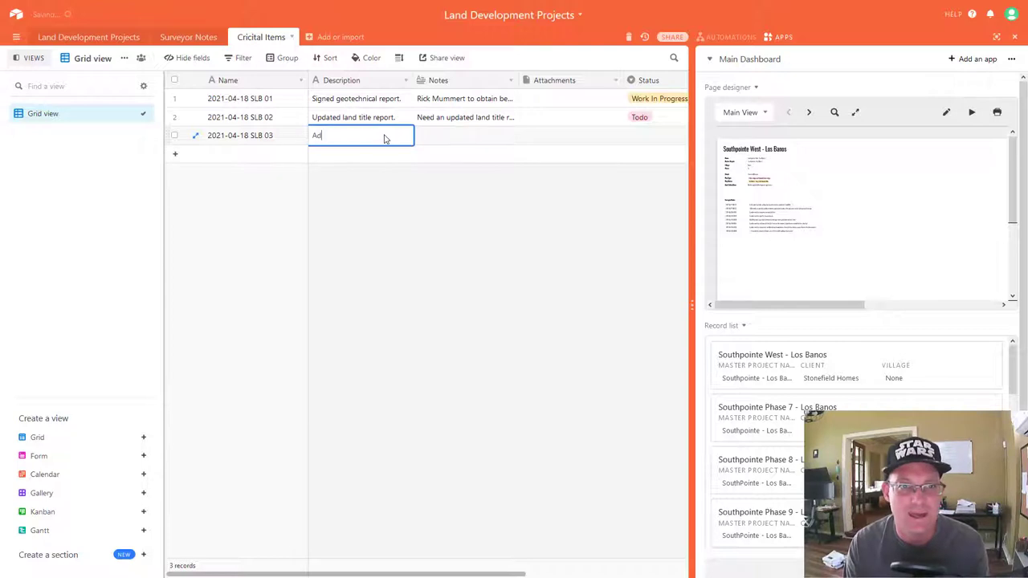
{"action": "type", "text": "d 8' PUE"}
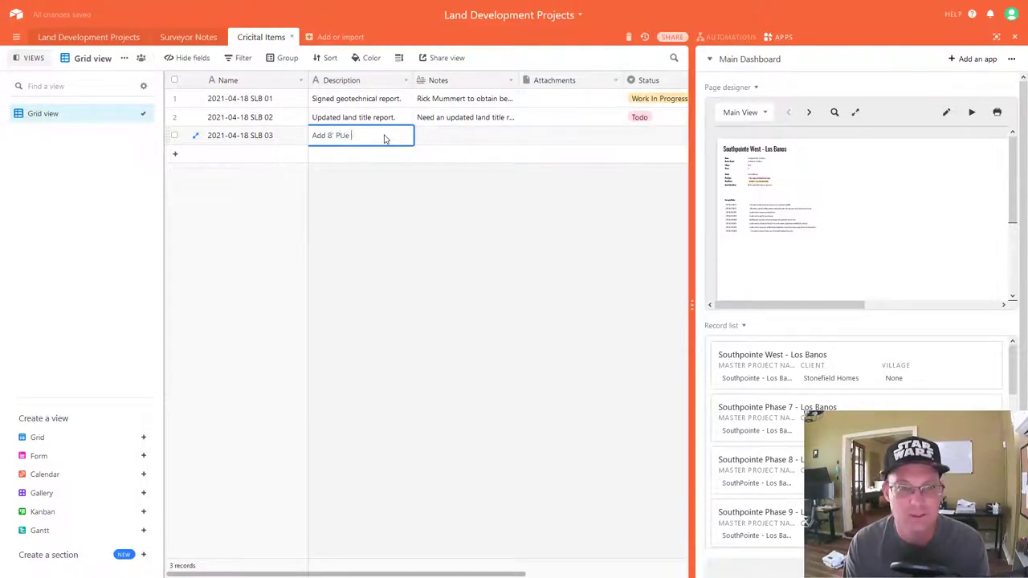
{"action": "type", "text": " abando"}
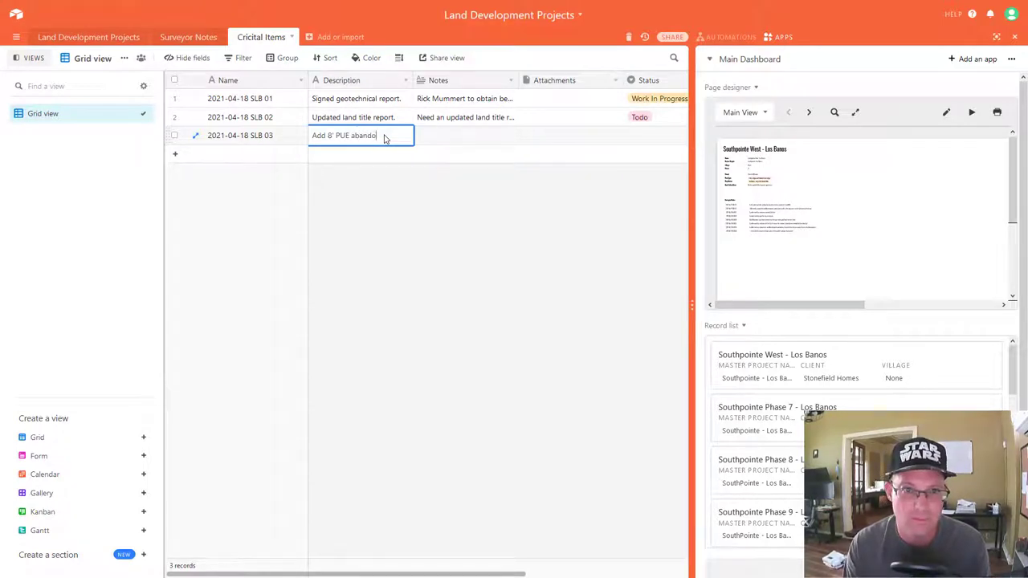
{"action": "type", "text": "nment to the final map"}
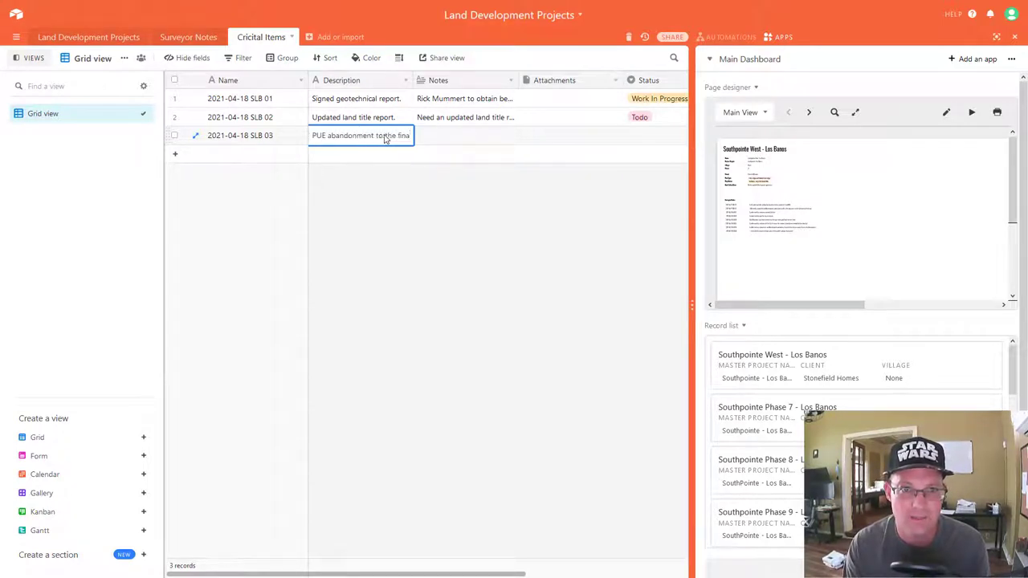
{"action": "key", "text": "Tab"}
{"action": "key", "text": "Tab"}
{"action": "key", "text": "Tab"}
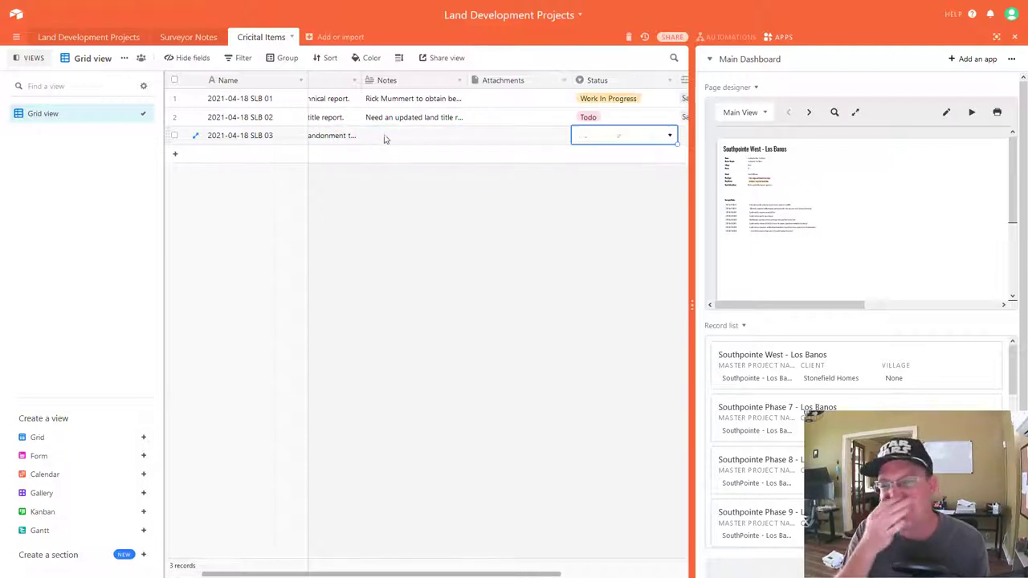
{"action": "left_click", "coordinate": [388, 137]}
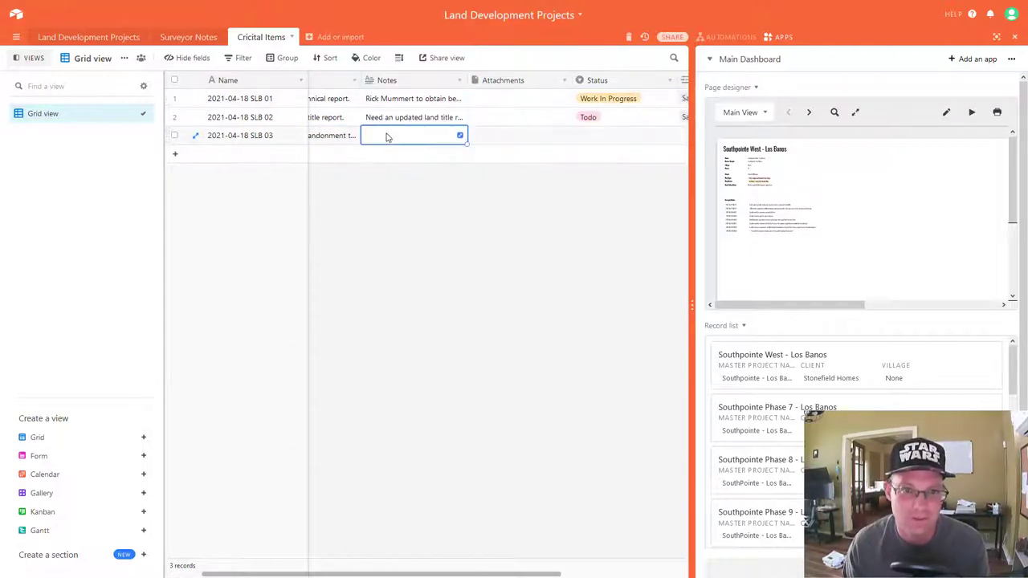
{"action": "left_click", "coordinate": [386, 141]}
{"action": "type", "text": "C"}
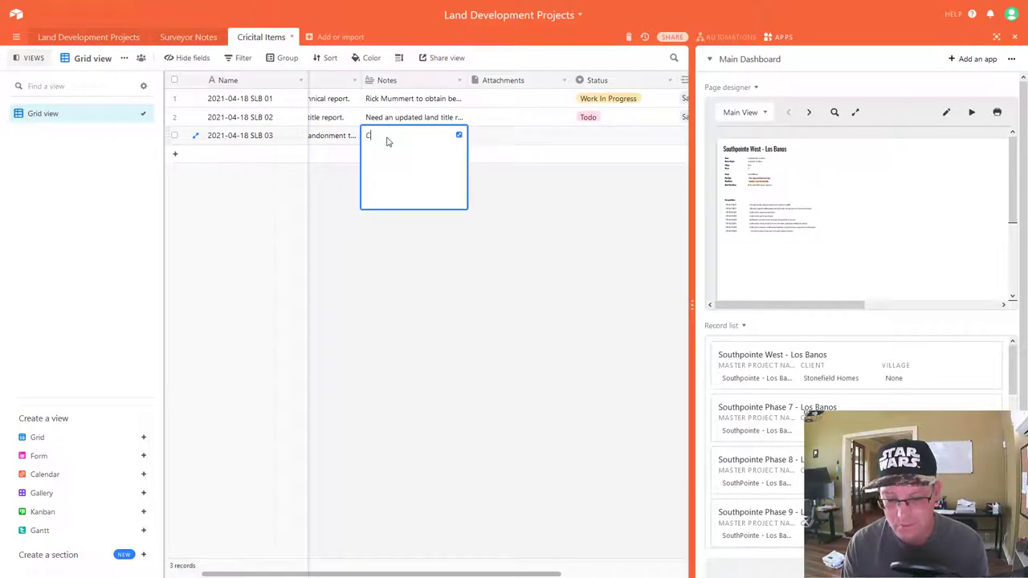
{"action": "type", "text": "heck with city surveyor on ab"}
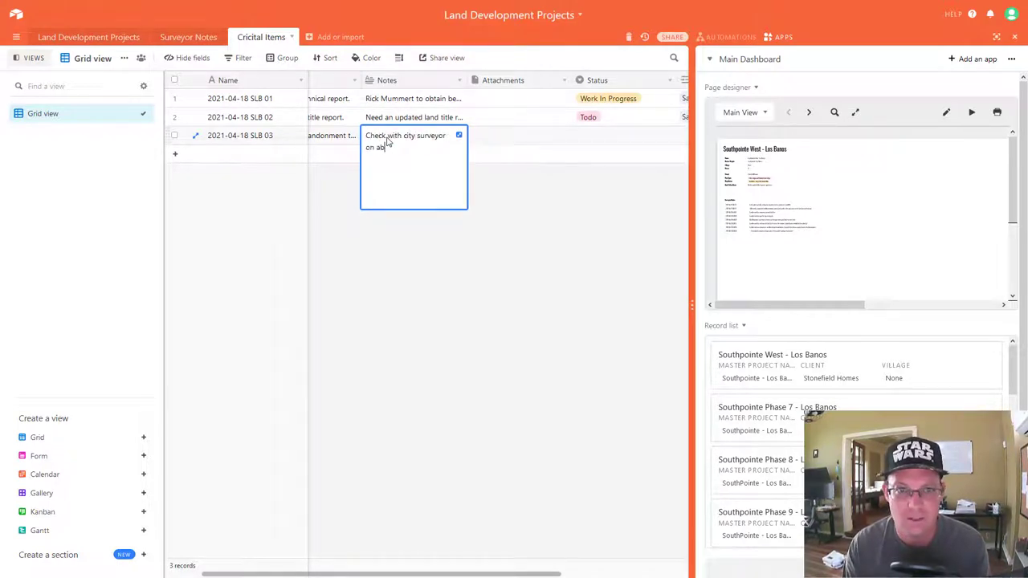
{"action": "type", "text": "andonment language."}
Set row 3's status to Todo and link it to Sage Creek - Merced
{"action": "left_click", "coordinate": [628, 138]}
{"action": "left_click", "coordinate": [628, 138]}
{"action": "left_click", "coordinate": [601, 194]}
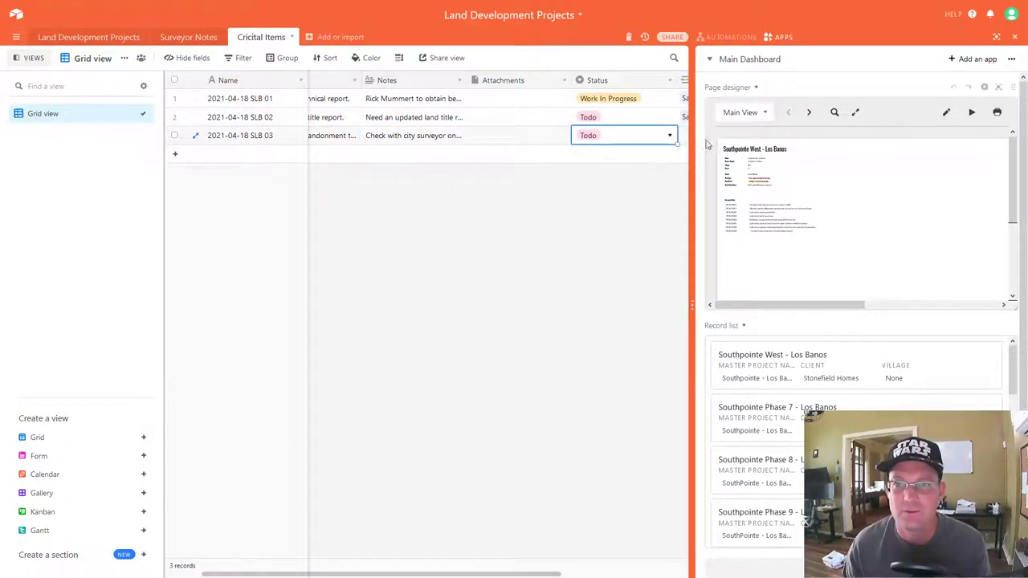
{"action": "left_click", "coordinate": [684, 140]}
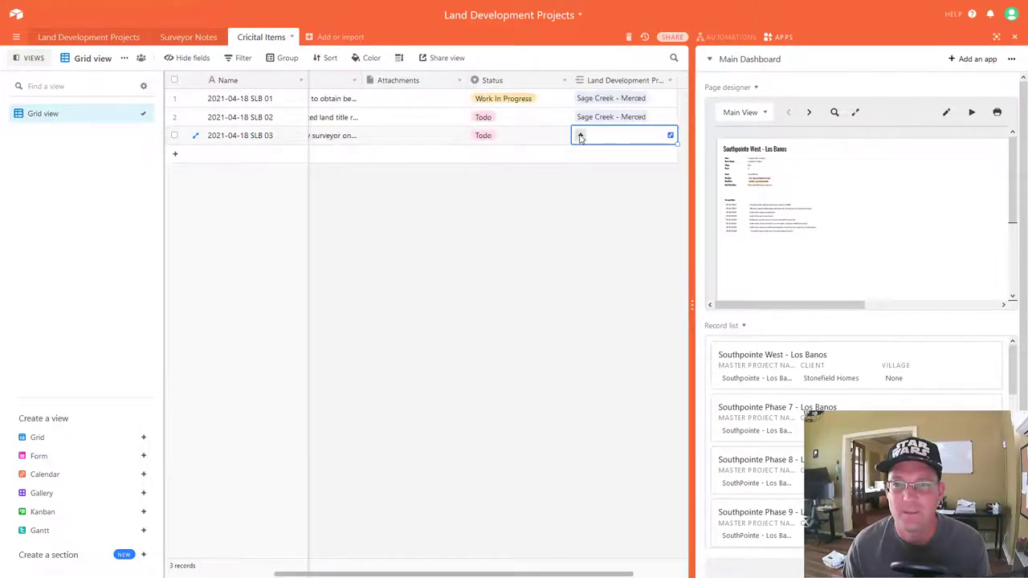
{"action": "left_click", "coordinate": [580, 135]}
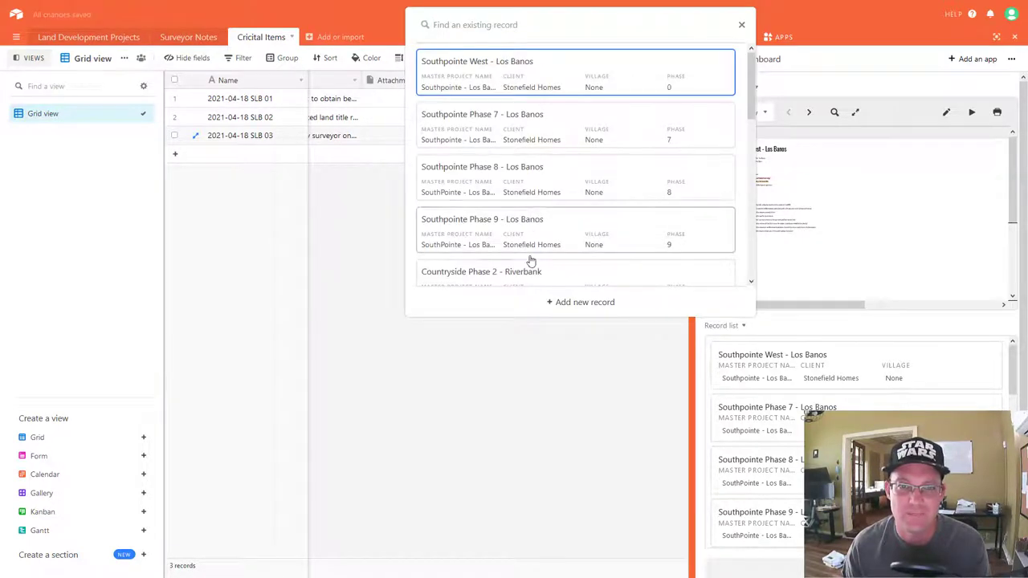
{"action": "scroll", "coordinate": [530, 241], "scroll_direction": "down", "scroll_amount": 3}
{"action": "left_click", "coordinate": [516, 209]}
{"action": "left_click", "coordinate": [482, 241]}
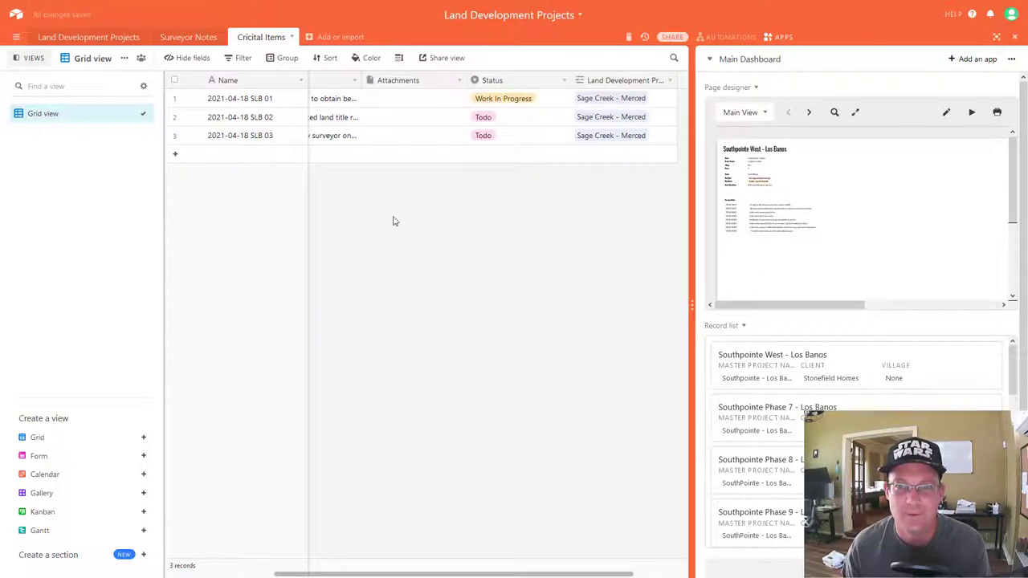
{"action": "scroll", "coordinate": [391, 546], "scroll_direction": "left", "scroll_amount": 5}
{"action": "scroll", "coordinate": [557, 562], "scroll_direction": "right", "scroll_amount": 8}
Add an Assigned To single-select field with five team-member names as its options
{"action": "left_click", "coordinate": [655, 81]}
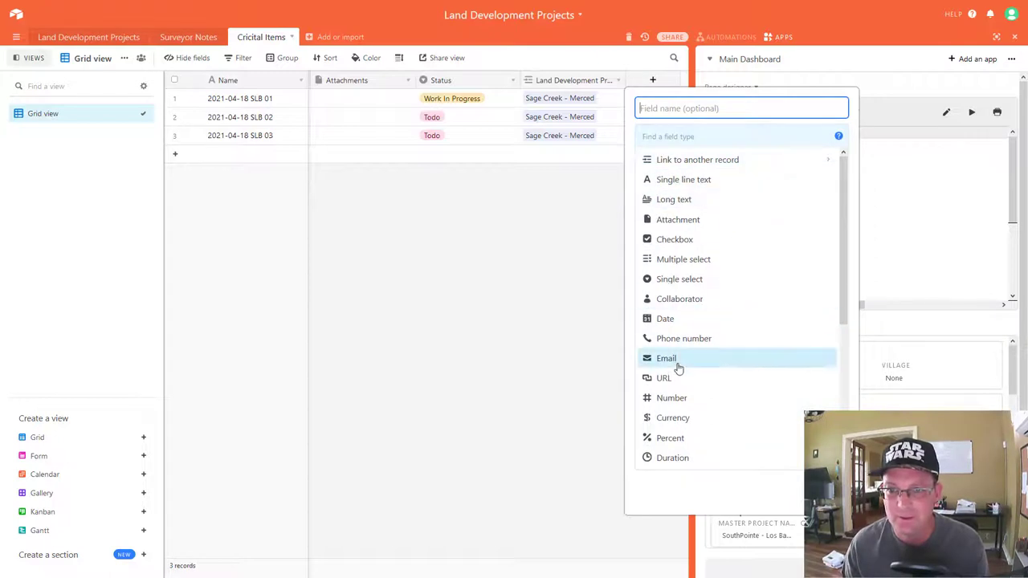
{"action": "left_click", "coordinate": [683, 280]}
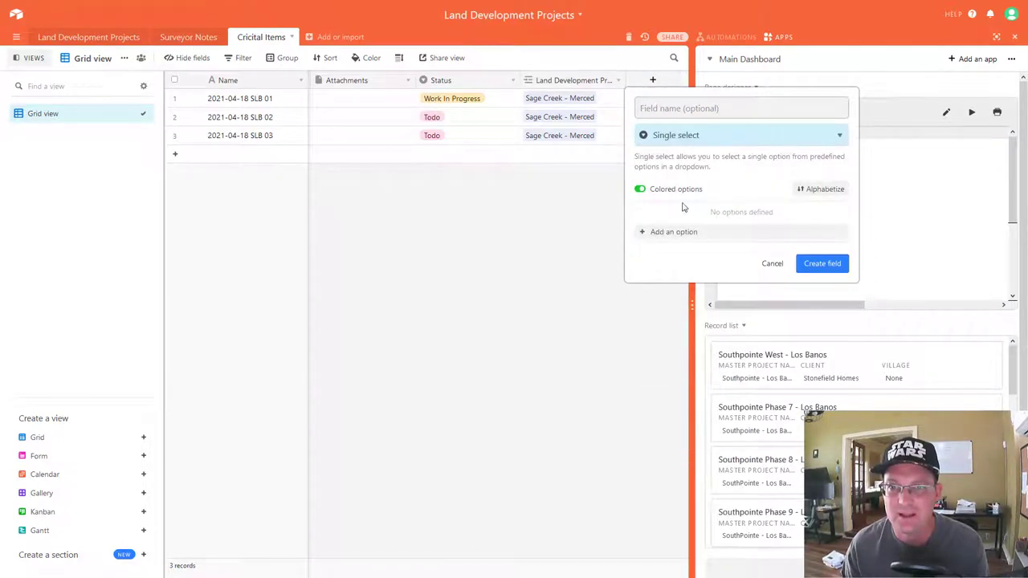
{"action": "left_click", "coordinate": [688, 108]}
{"action": "type", "text": "AS"}
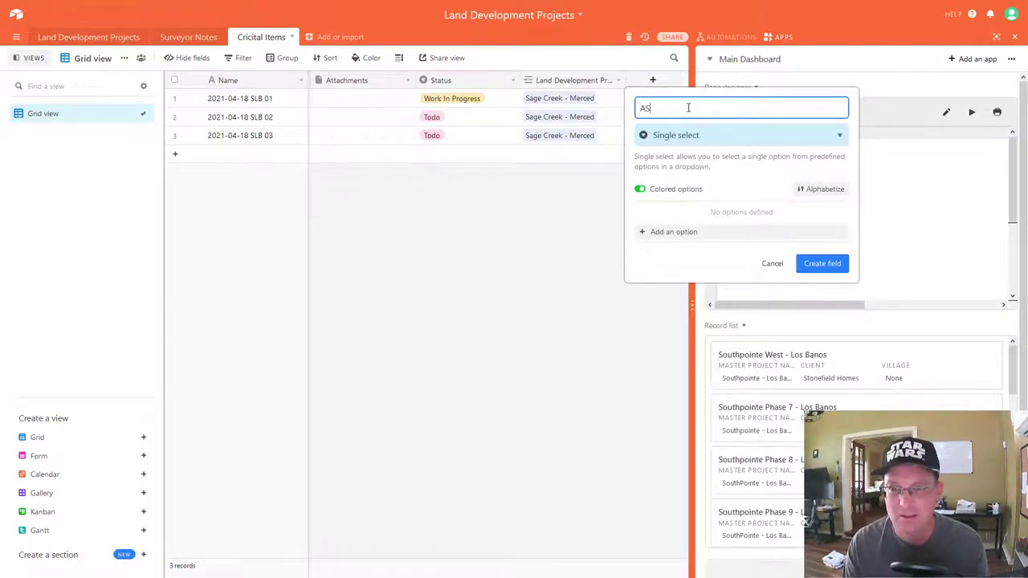
{"action": "type", "text": "signed To"}
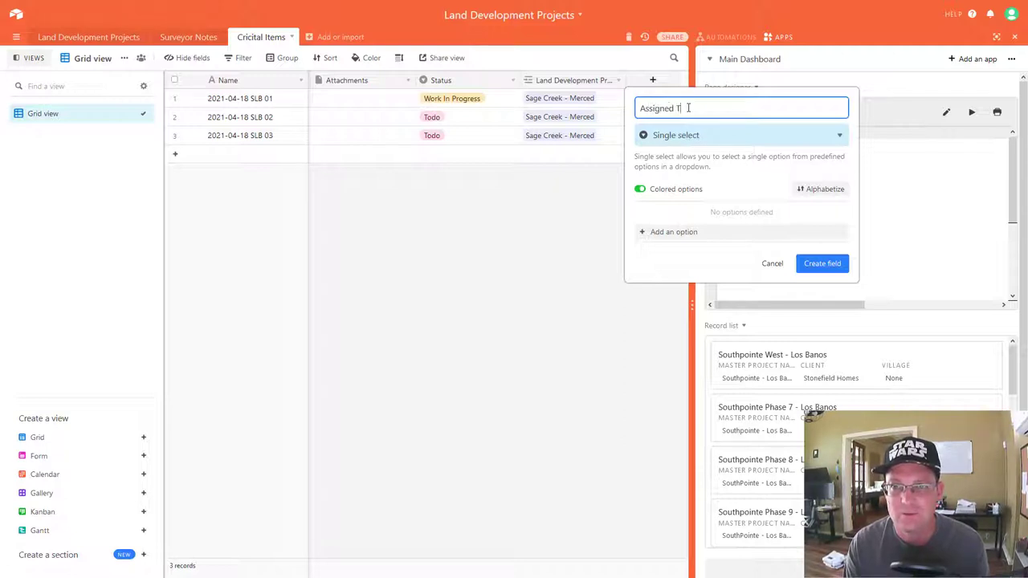
{"action": "left_click", "coordinate": [691, 231]}
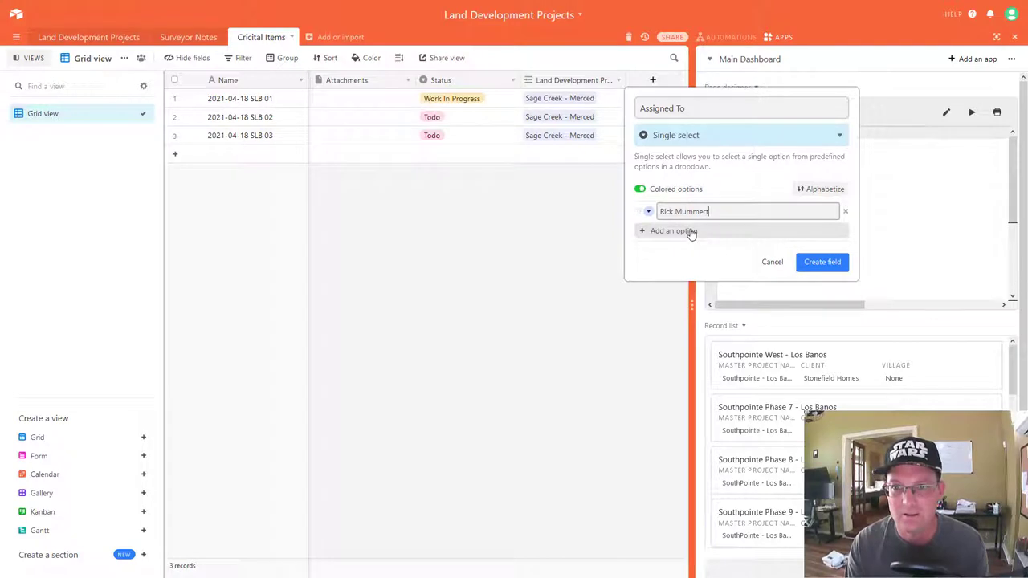
{"action": "left_click", "coordinate": [691, 233]}
{"action": "type", "text": "Dani CA"}
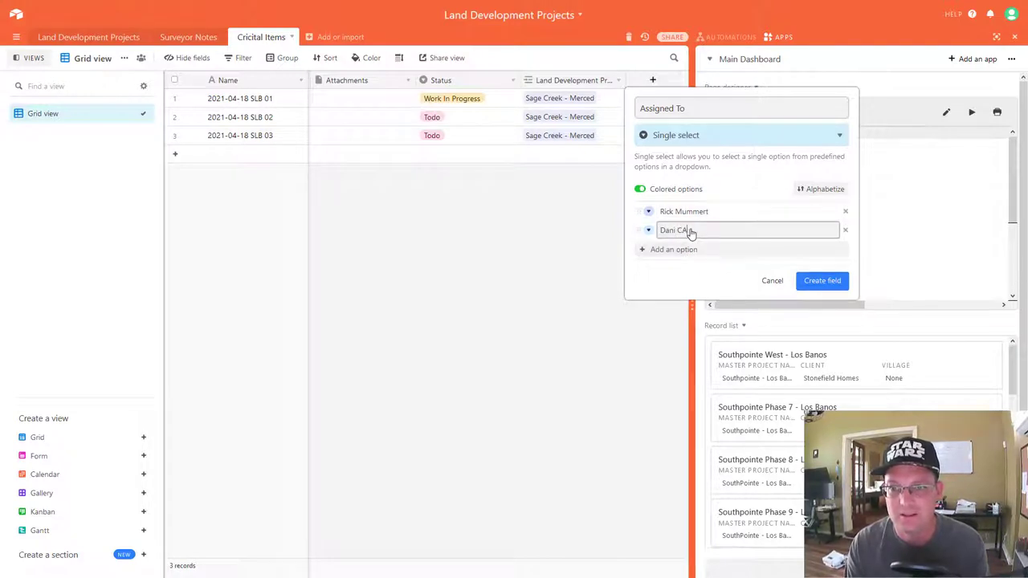
{"action": "key", "text": "Return"}
{"action": "type", "text": "Elaina"}
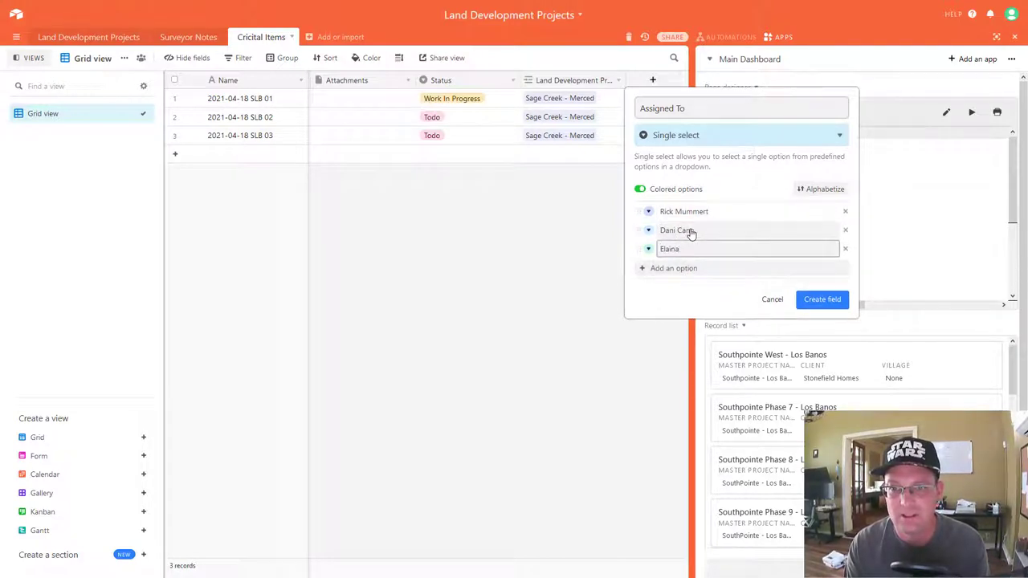
{"action": "key", "text": "Return"}
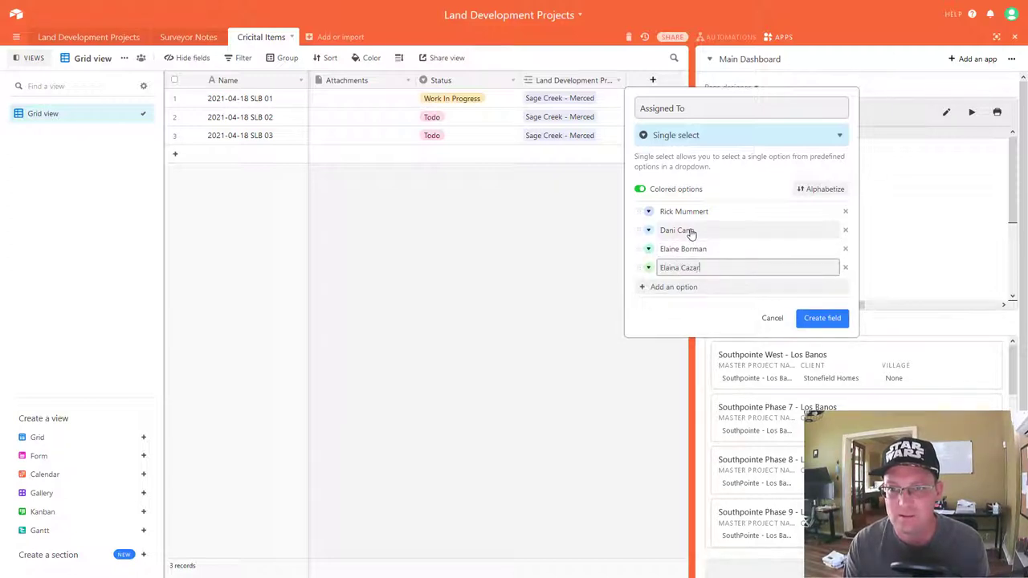
{"action": "key", "text": "Return"}
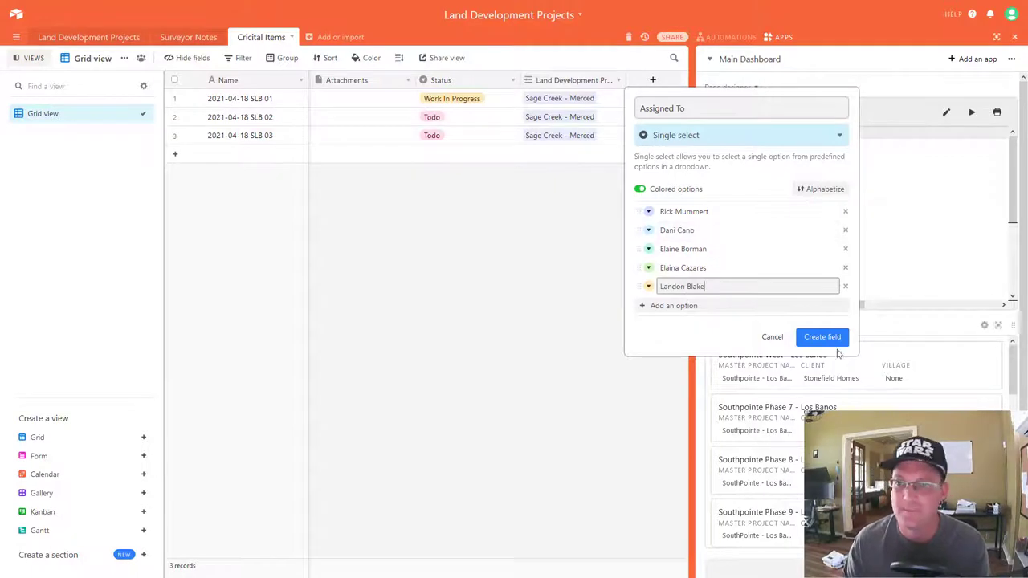
{"action": "left_click", "coordinate": [822, 337]}
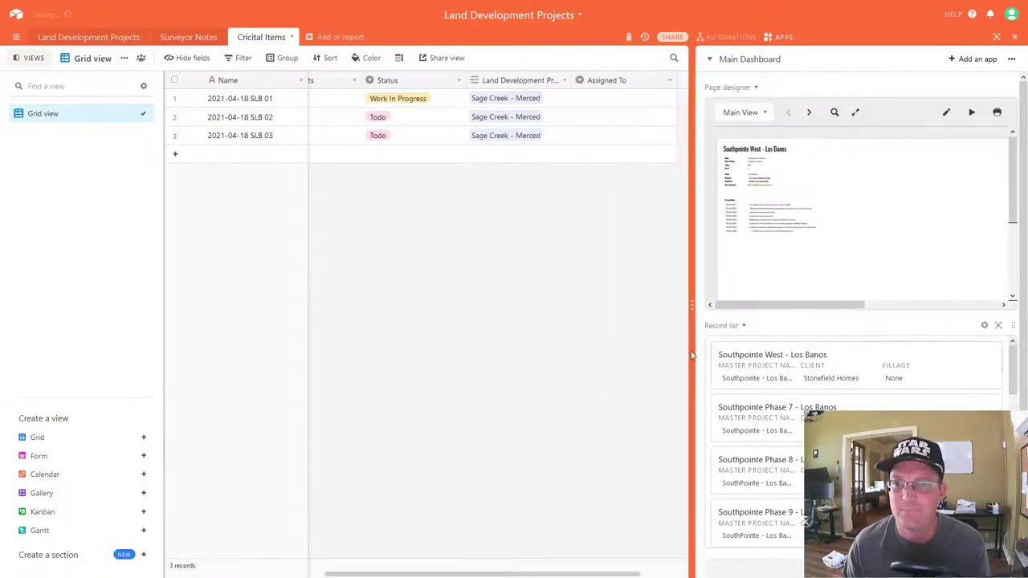
Assign a team member in the Assigned To cell of each of the three records
{"action": "left_click", "coordinate": [612, 106]}
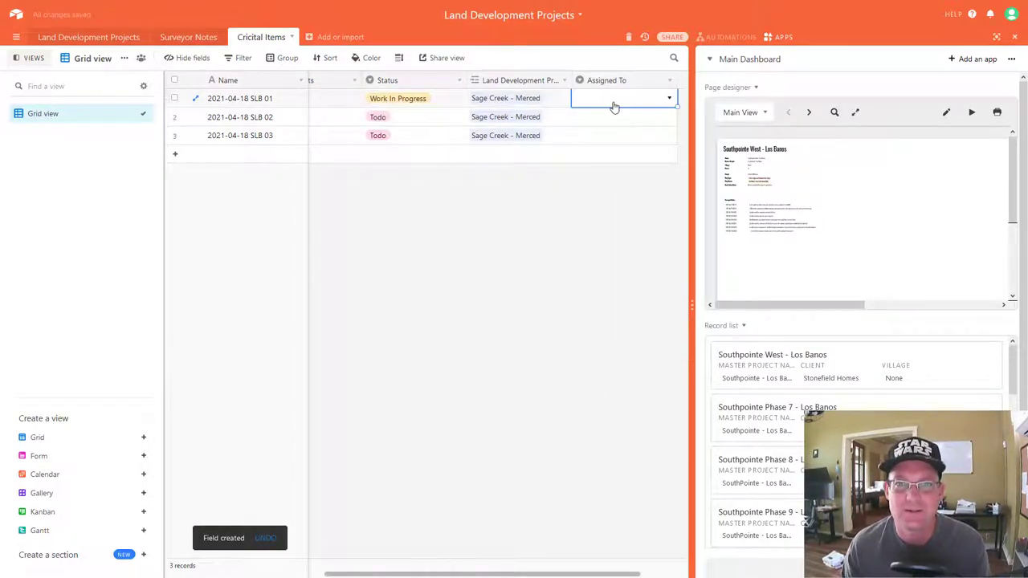
{"action": "left_click", "coordinate": [671, 105]}
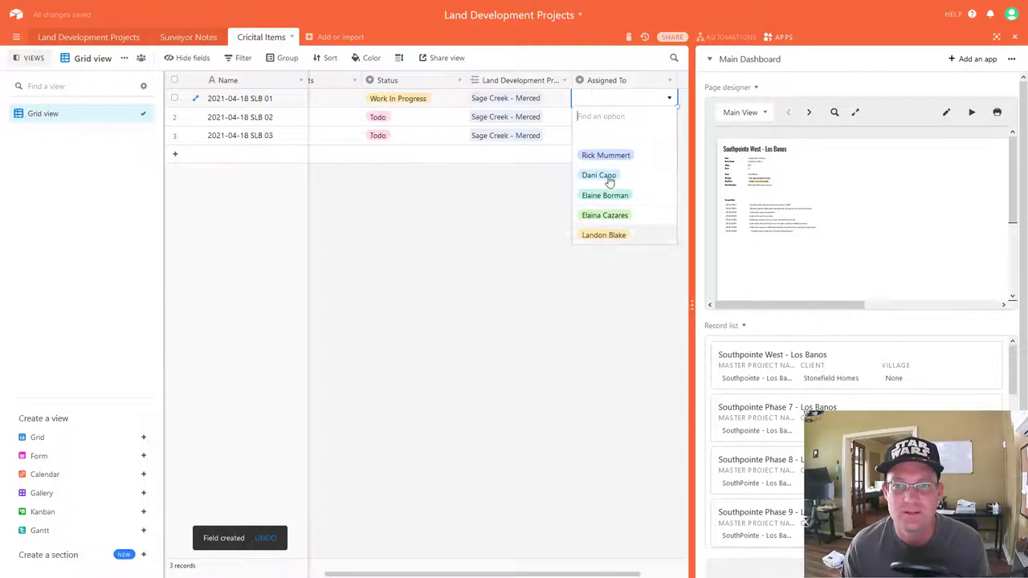
{"action": "left_click", "coordinate": [606, 156]}
{"action": "left_click", "coordinate": [615, 119]}
{"action": "left_click", "coordinate": [615, 119]}
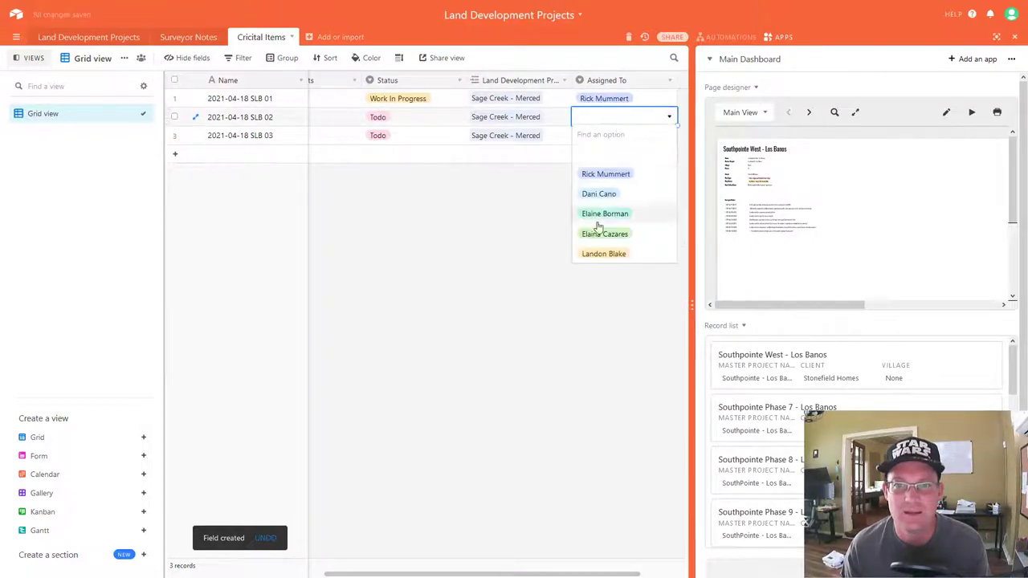
{"action": "left_click", "coordinate": [603, 254]}
{"action": "left_click", "coordinate": [603, 138]}
{"action": "left_click", "coordinate": [602, 139]}
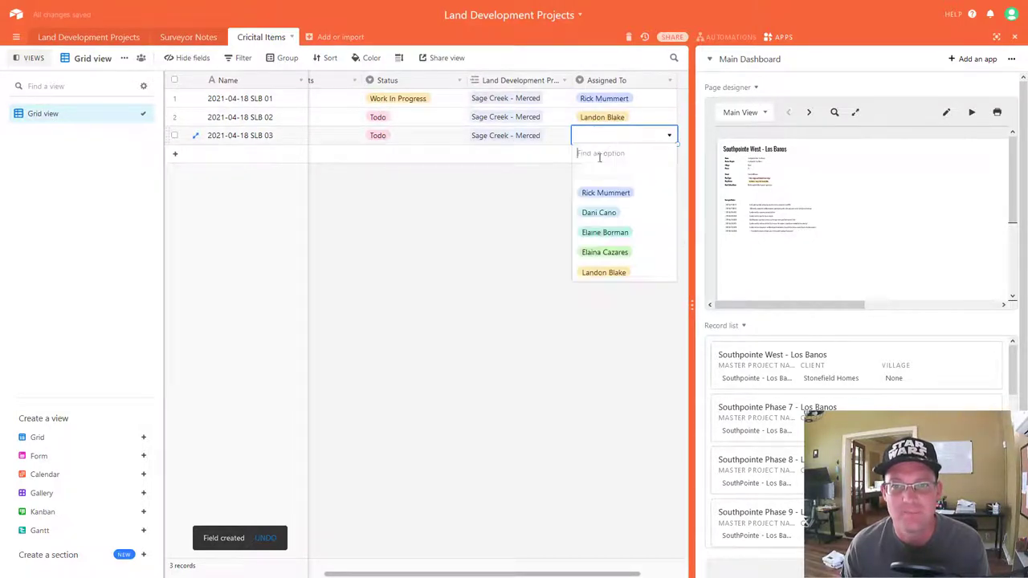
{"action": "left_click", "coordinate": [601, 275]}
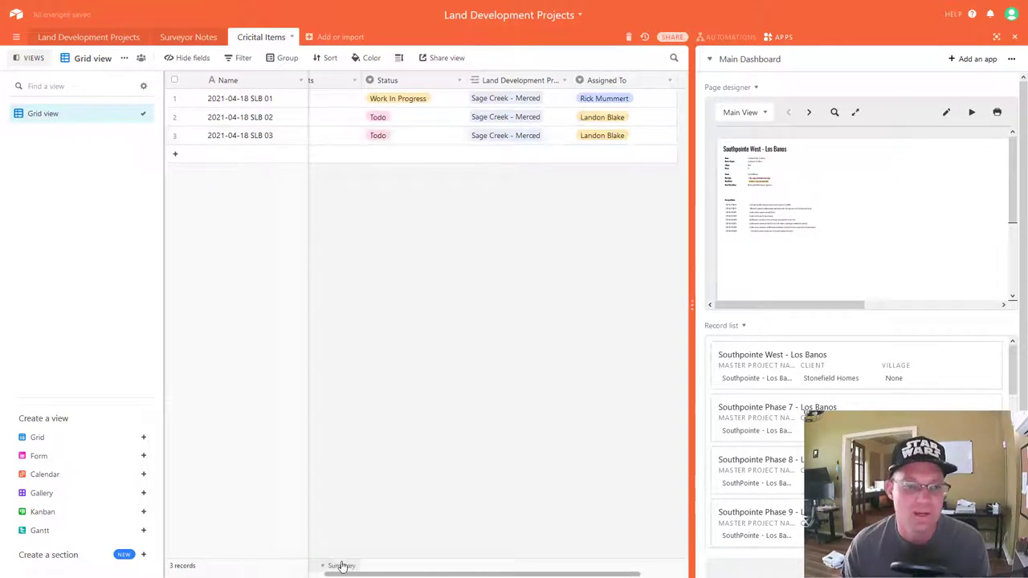
{"action": "left_click_drag", "start_coordinate": [349, 575], "coordinate": [225, 553]}
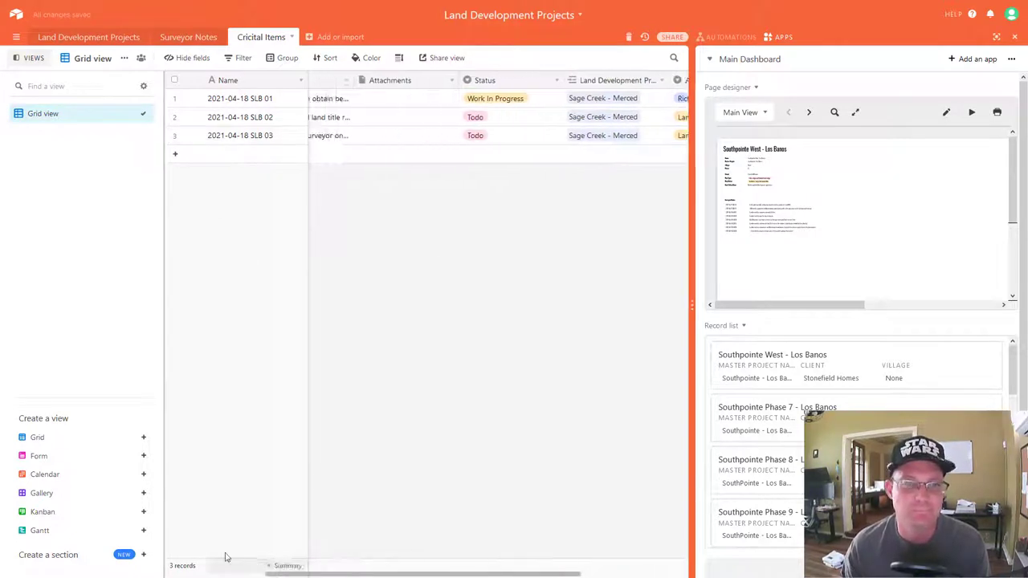
Switch to the Land Development Projects table and scroll sideways through its grid
{"action": "left_click", "coordinate": [58, 41]}
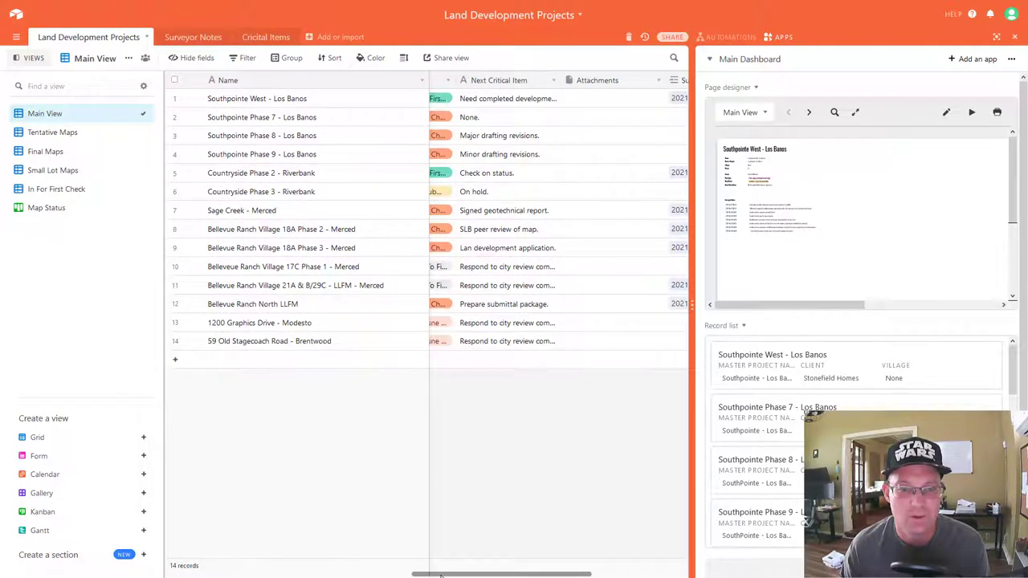
{"action": "left_click_drag", "start_coordinate": [432, 567], "coordinate": [528, 567]}
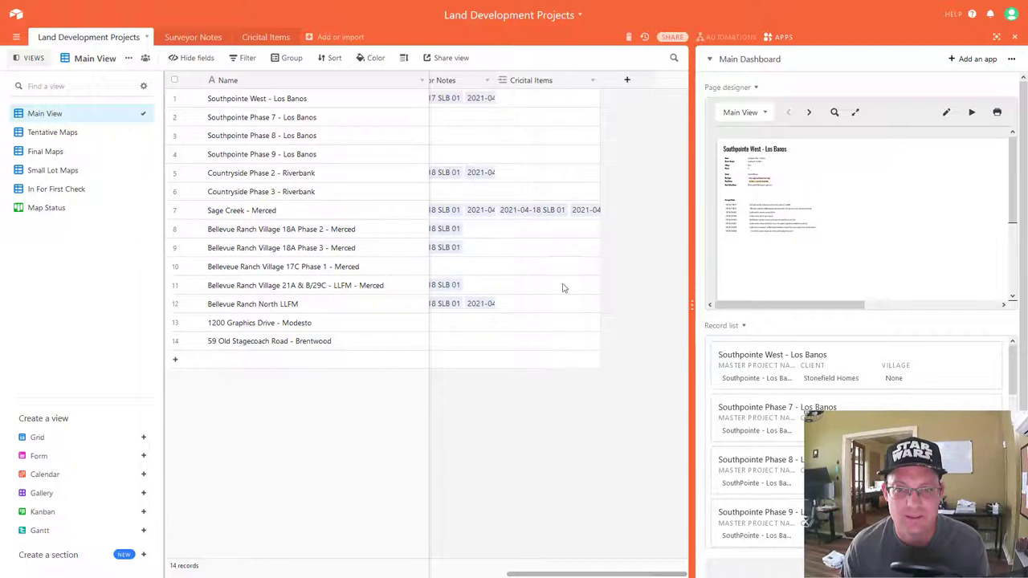
{"action": "left_click_drag", "start_coordinate": [536, 574], "coordinate": [441, 568]}
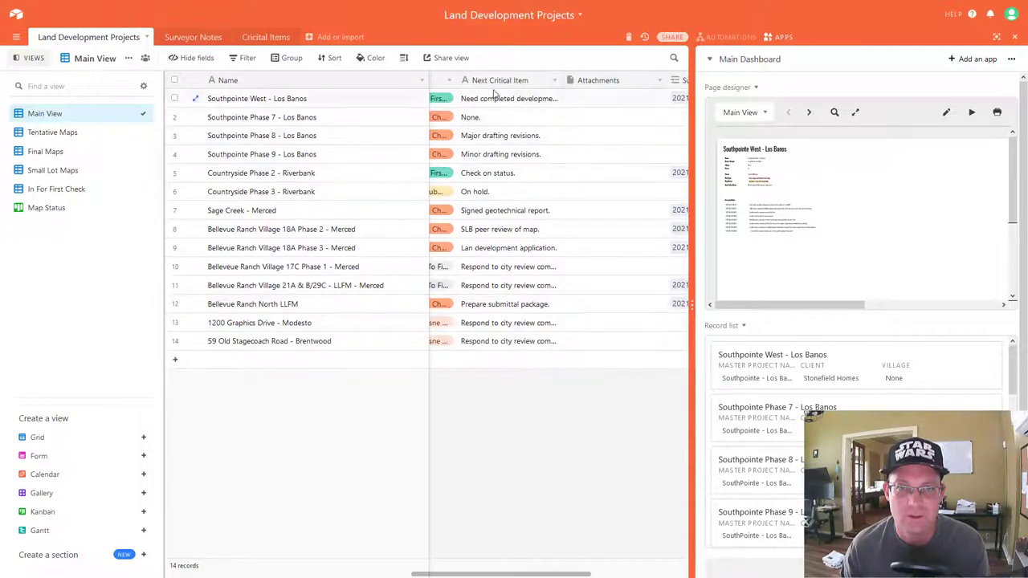
{"action": "left_click_drag", "start_coordinate": [523, 574], "coordinate": [473, 575]}
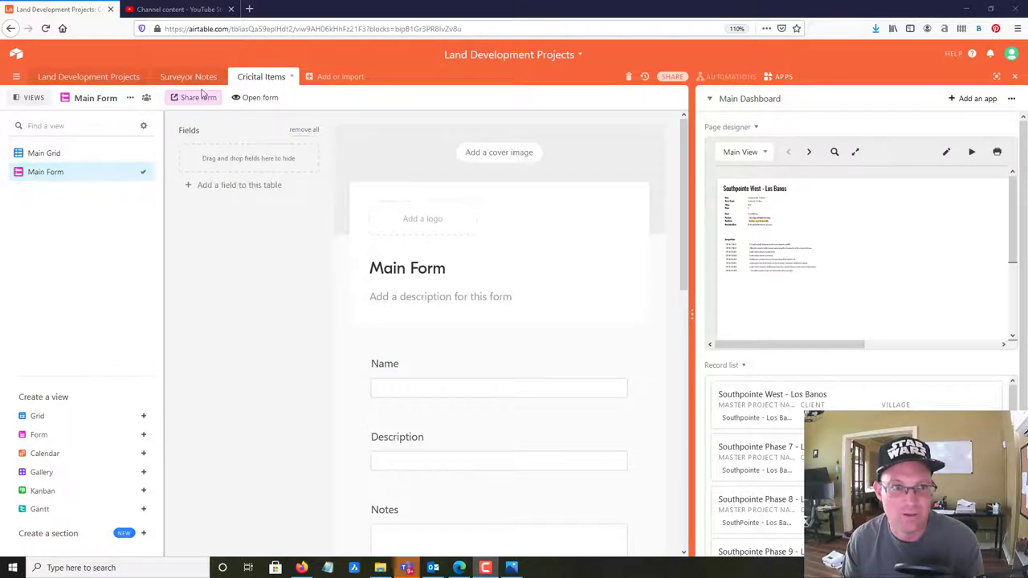
Open the shared Main Form and fill in the Name, Description and Notes fields
{"action": "left_click", "coordinate": [244, 100]}
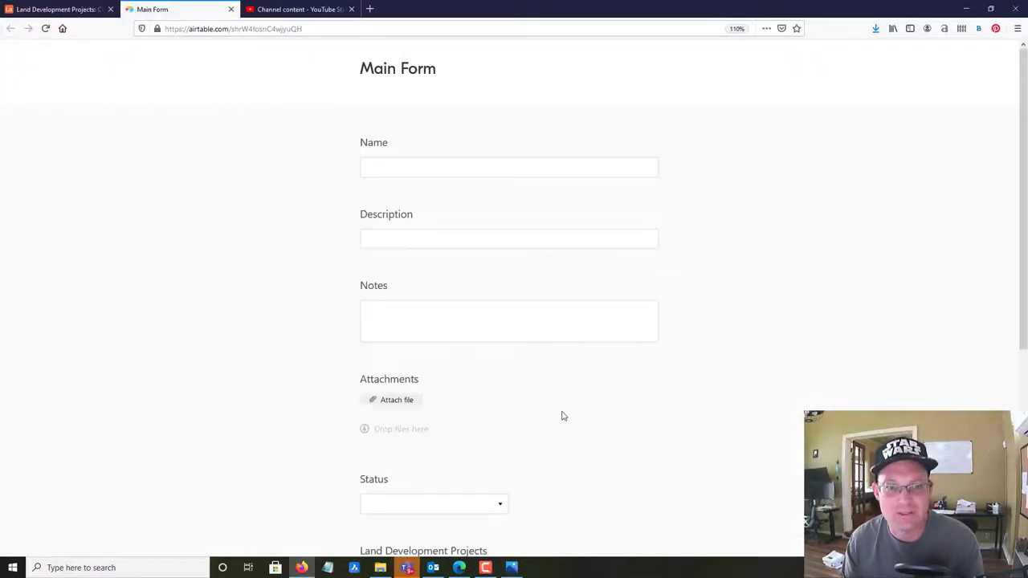
{"action": "scroll", "coordinate": [566, 410], "scroll_direction": "down", "scroll_amount": 4}
{"action": "scroll", "coordinate": [563, 425], "scroll_direction": "up", "scroll_amount": 4}
{"action": "left_click", "coordinate": [459, 166]}
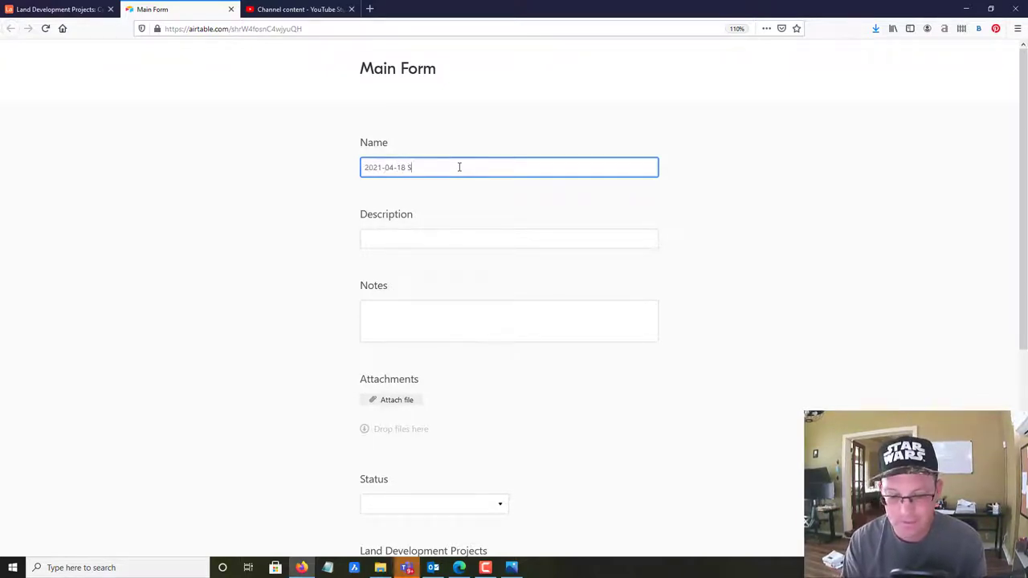
{"action": "type", "text": "1"}
{"action": "key", "text": "Tab"}
{"action": "type", "text": "Need completed"}
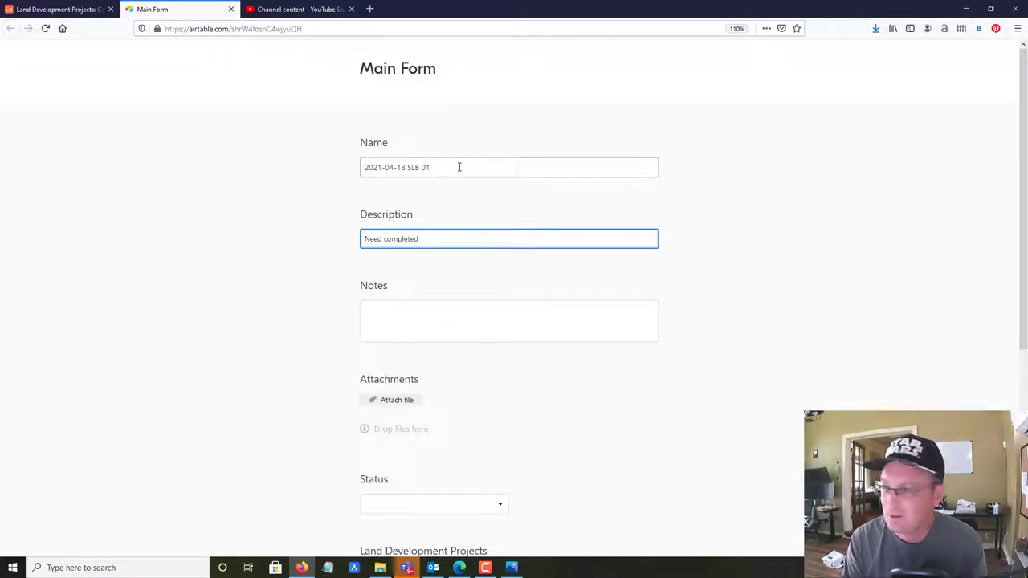
{"action": "key", "text": "BackSpace"}
{"action": "key", "text": "BackSpace"}
{"action": "key", "text": "BackSpace"}
{"action": "key", "text": "BackSpace"}
{"action": "key", "text": "BackSpace"}
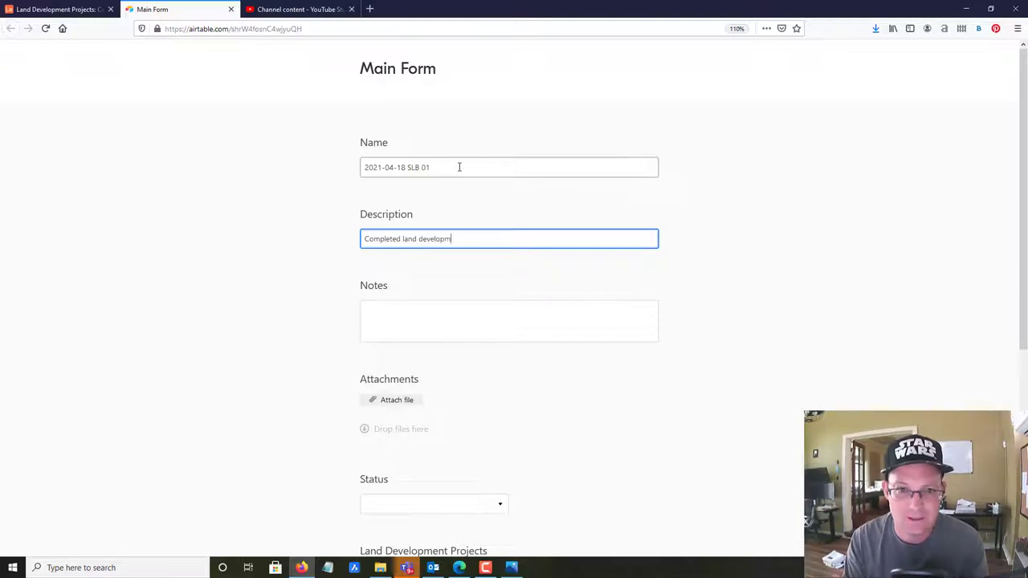
{"action": "type", "text": "application"}
{"action": "key", "text": "Tab"}
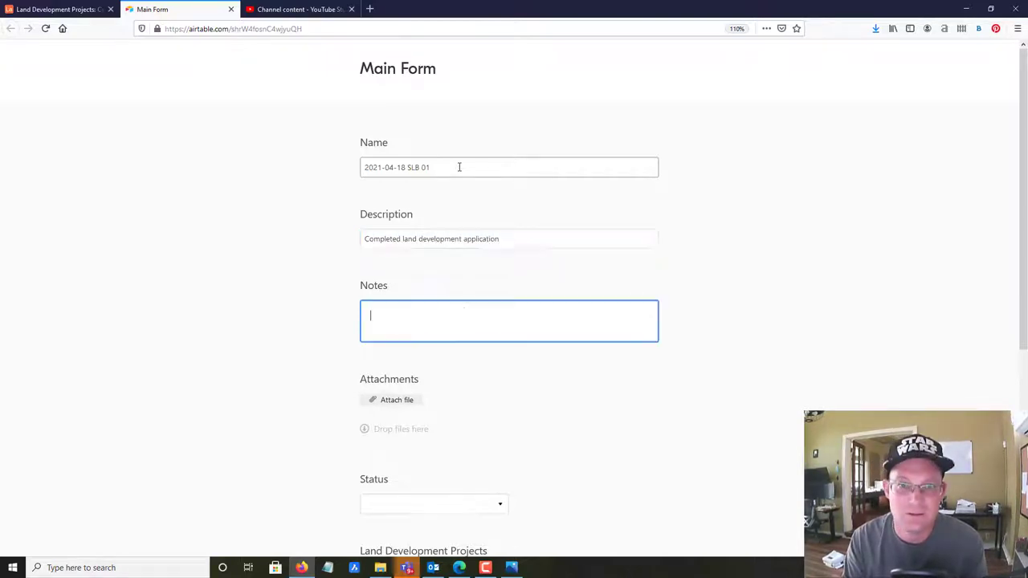
{"action": "left_click", "coordinate": [549, 240]}
{"action": "left_click", "coordinate": [421, 319]}
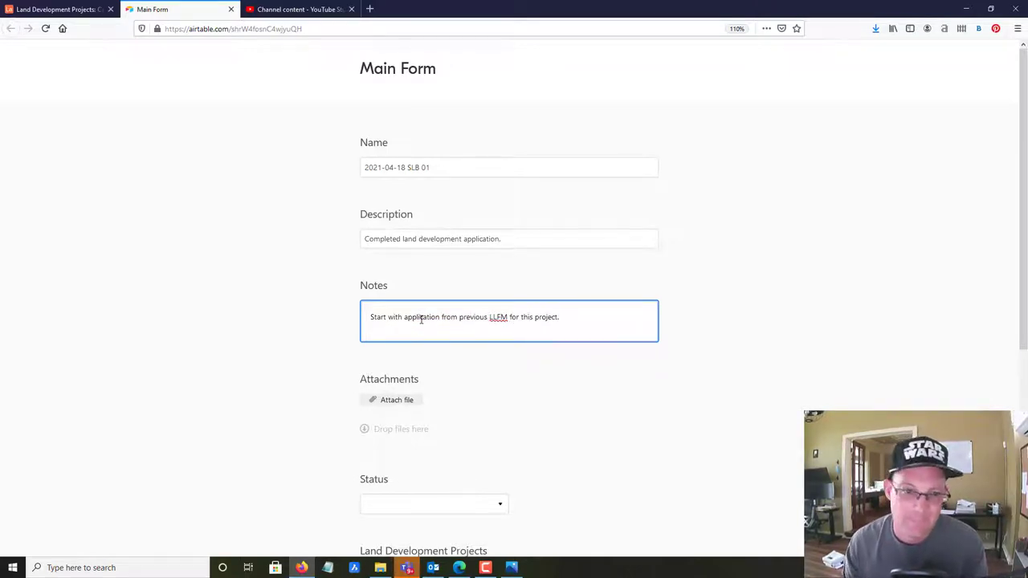
Set status Todo, pick an assignee, link Southpointe West - Los Banos, and submit the form
{"action": "scroll", "coordinate": [437, 378], "scroll_direction": "down", "scroll_amount": 3}
{"action": "left_click", "coordinate": [503, 262]}
{"action": "left_click", "coordinate": [375, 320]}
{"action": "left_click", "coordinate": [422, 401]}
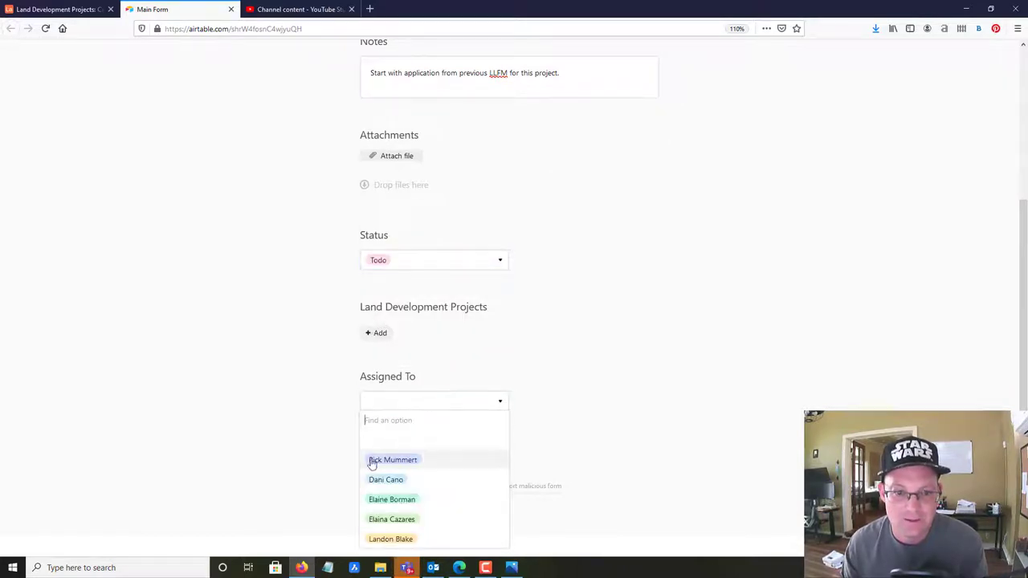
{"action": "left_click", "coordinate": [402, 538]}
{"action": "left_click", "coordinate": [380, 334]}
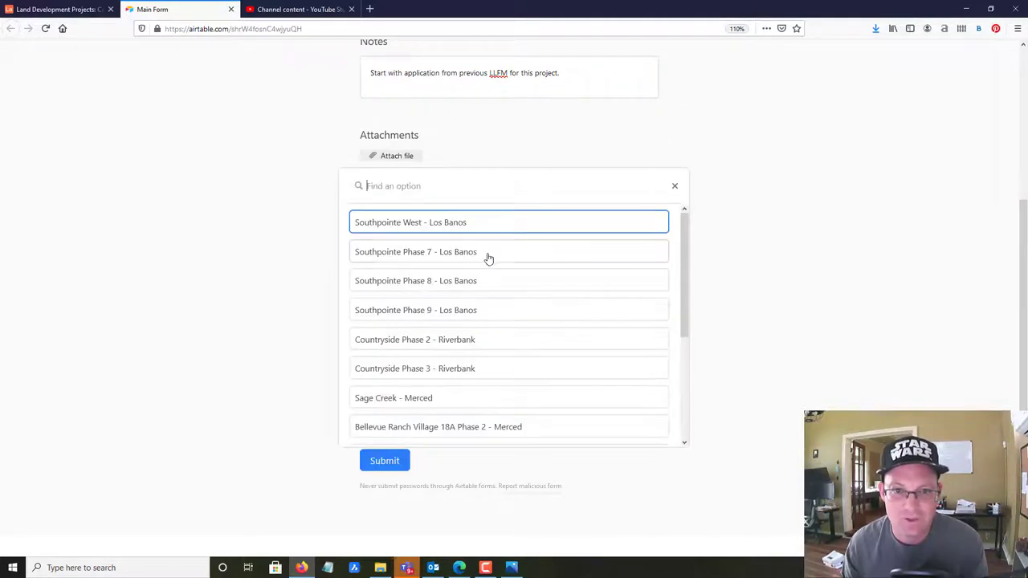
{"action": "left_click", "coordinate": [514, 231]}
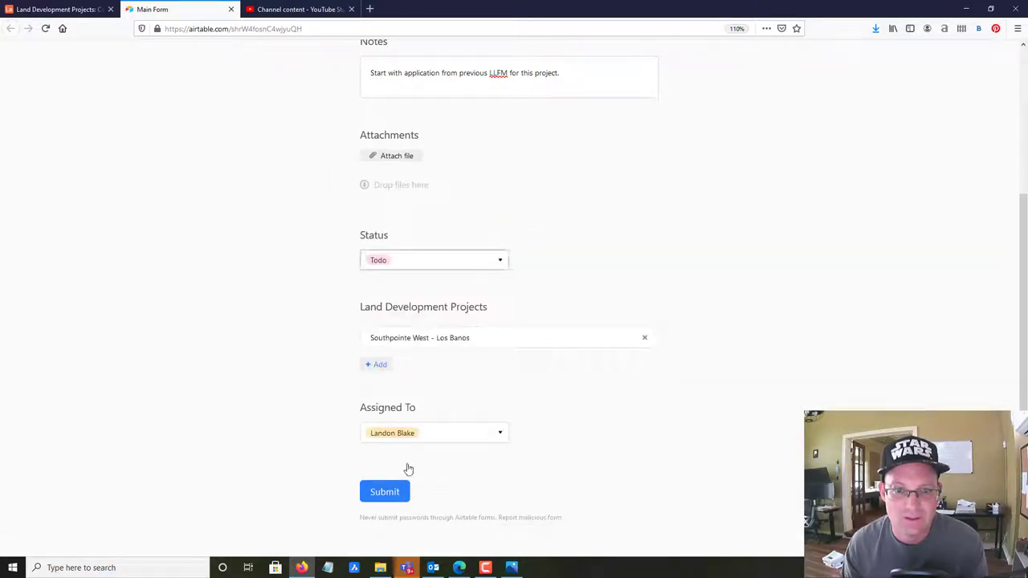
{"action": "left_click", "coordinate": [384, 493]}
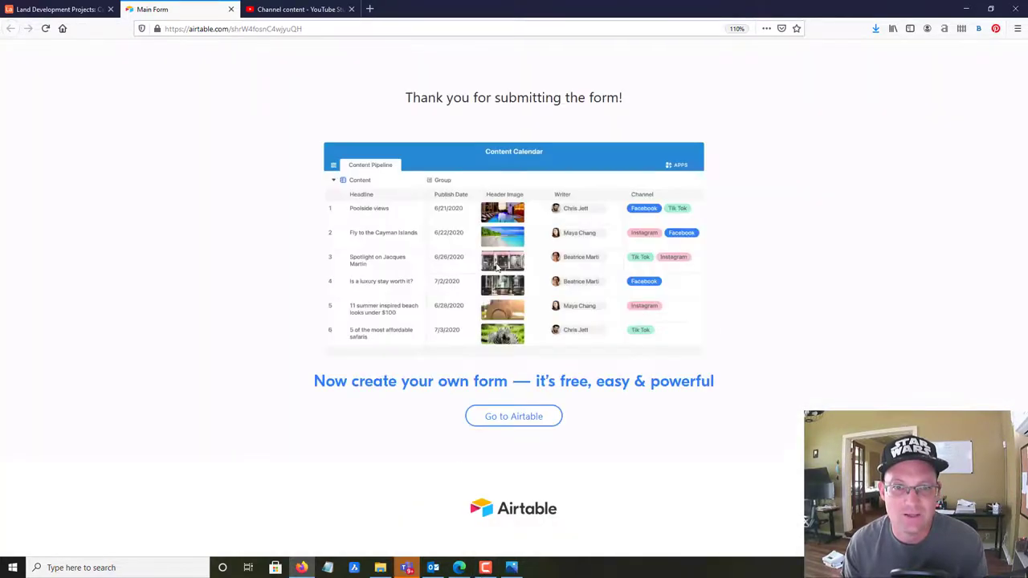
{"action": "left_click", "coordinate": [80, 11]}
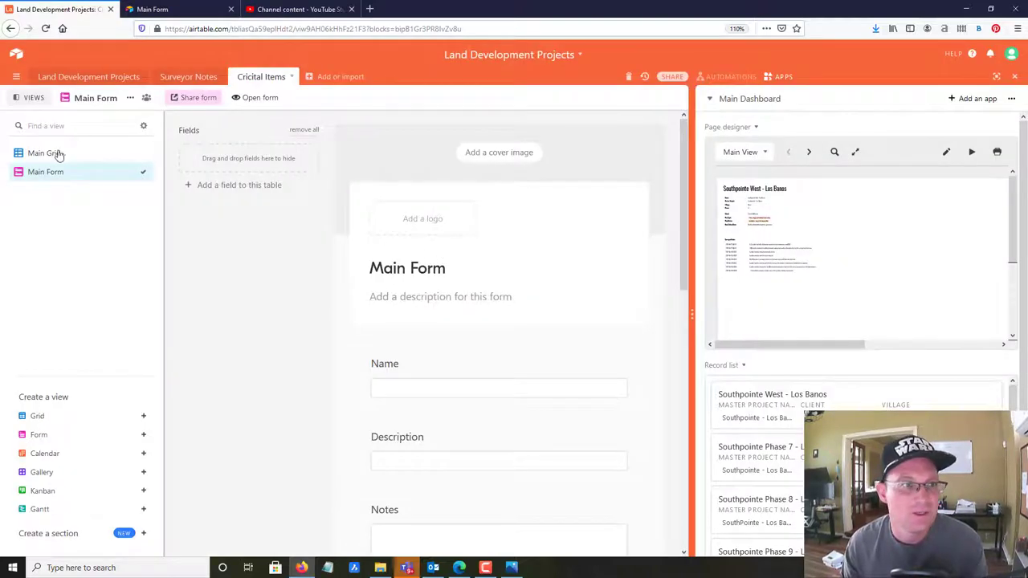
Delete the empty fourth record from the Cricital Items Main Grid view
{"action": "left_click", "coordinate": [52, 153]}
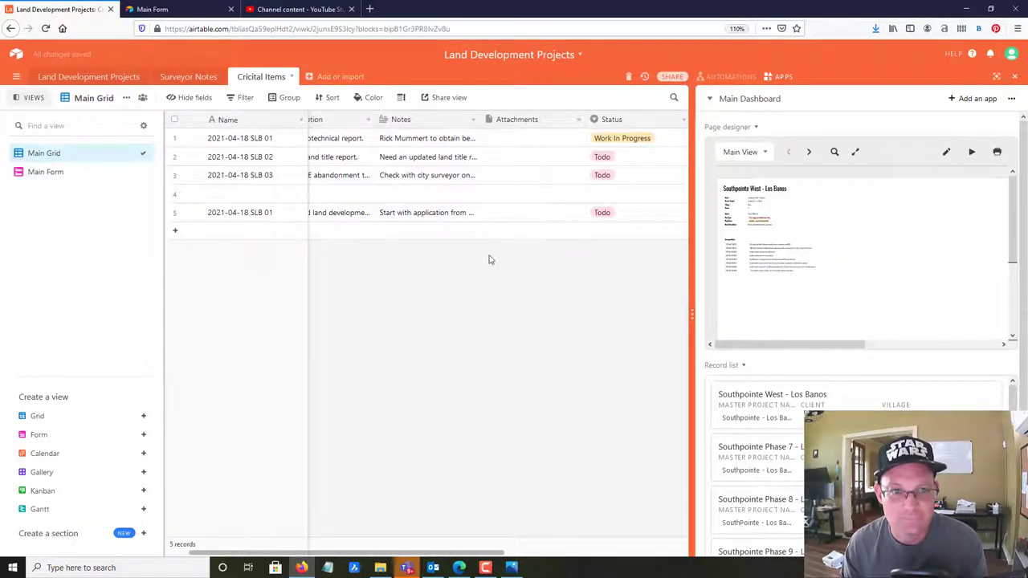
{"action": "scroll", "coordinate": [482, 242], "scroll_direction": "left", "scroll_amount": 3}
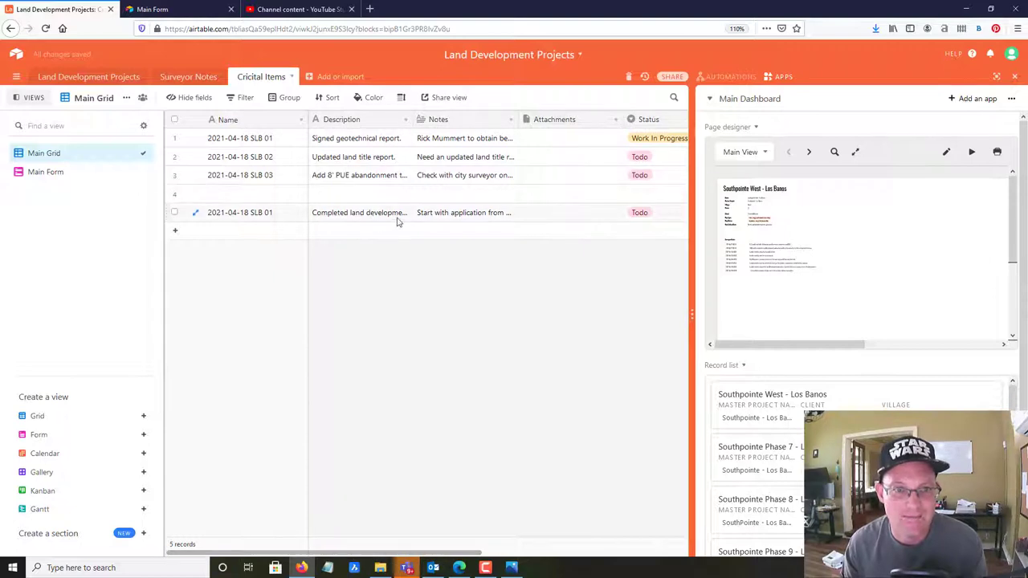
{"action": "left_click", "coordinate": [174, 194]}
{"action": "right_click", "coordinate": [177, 196]}
{"action": "left_click", "coordinate": [211, 322]}
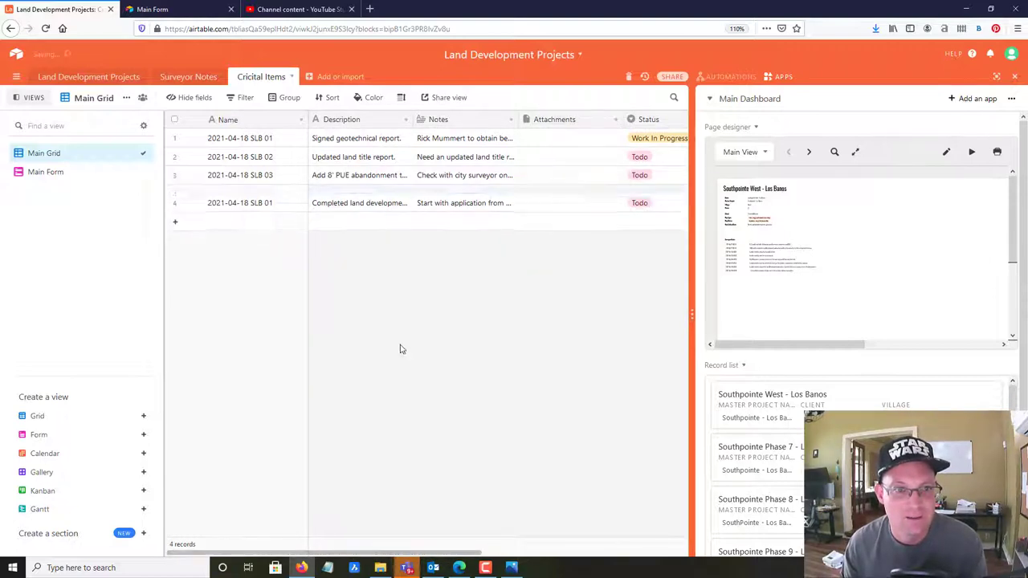
Reload the Main Form for a new entry, then close its tab and return to the grid
{"action": "left_click", "coordinate": [207, 10]}
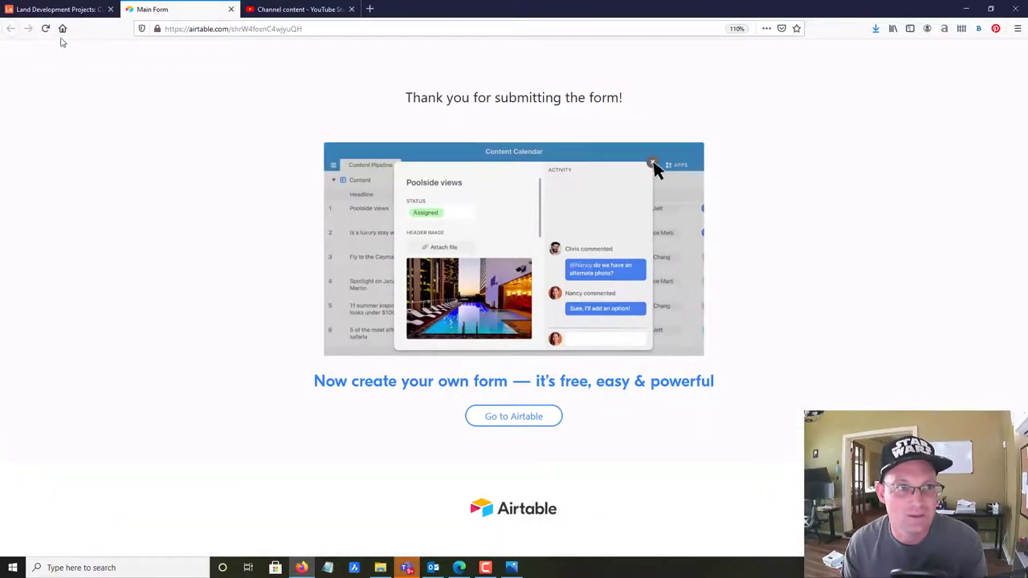
{"action": "left_click", "coordinate": [45, 28]}
{"action": "left_click", "coordinate": [421, 169]}
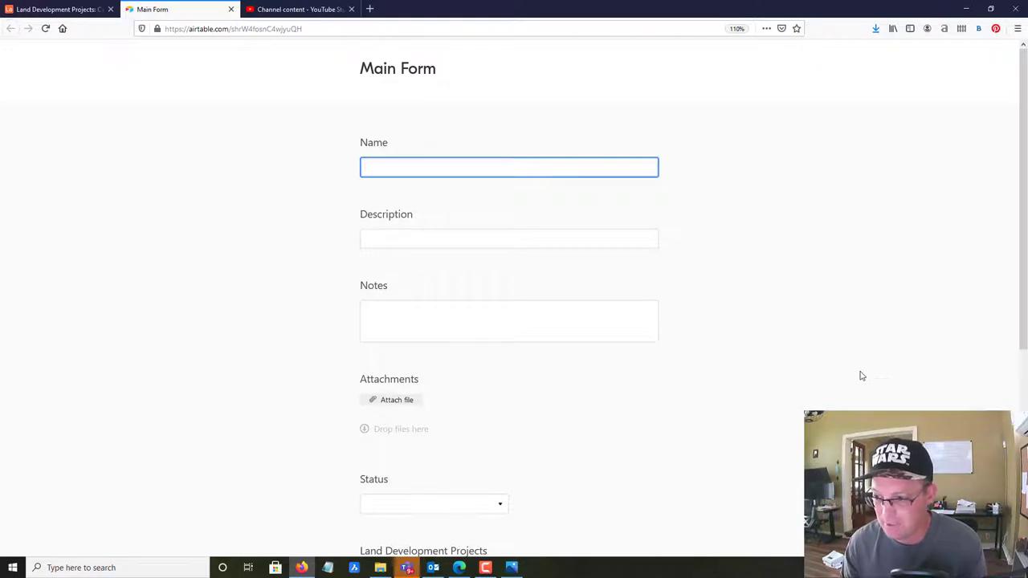
{"action": "key", "text": "ctrl+w"}
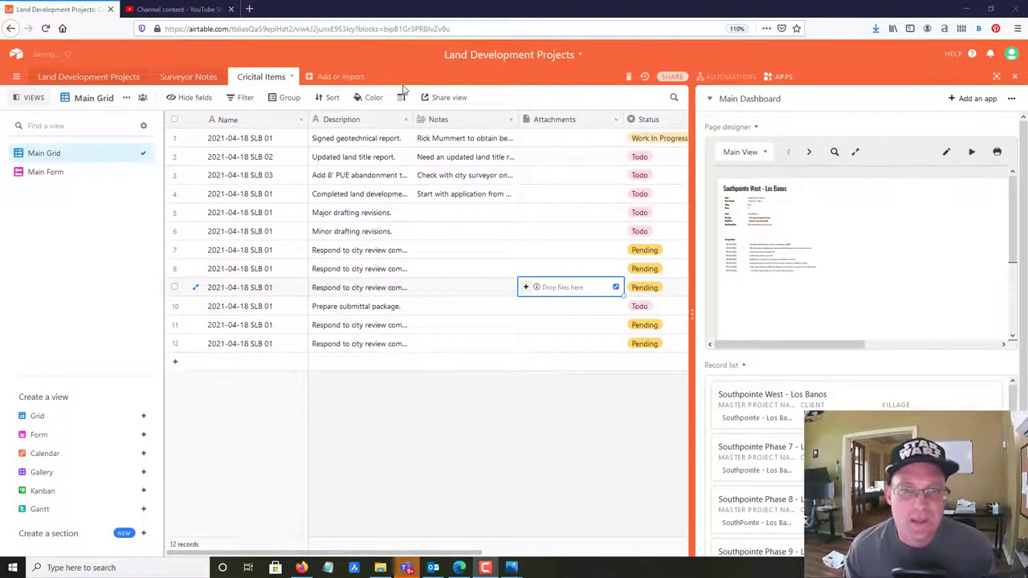
{"action": "left_click_drag", "start_coordinate": [413, 553], "coordinate": [382, 532]}
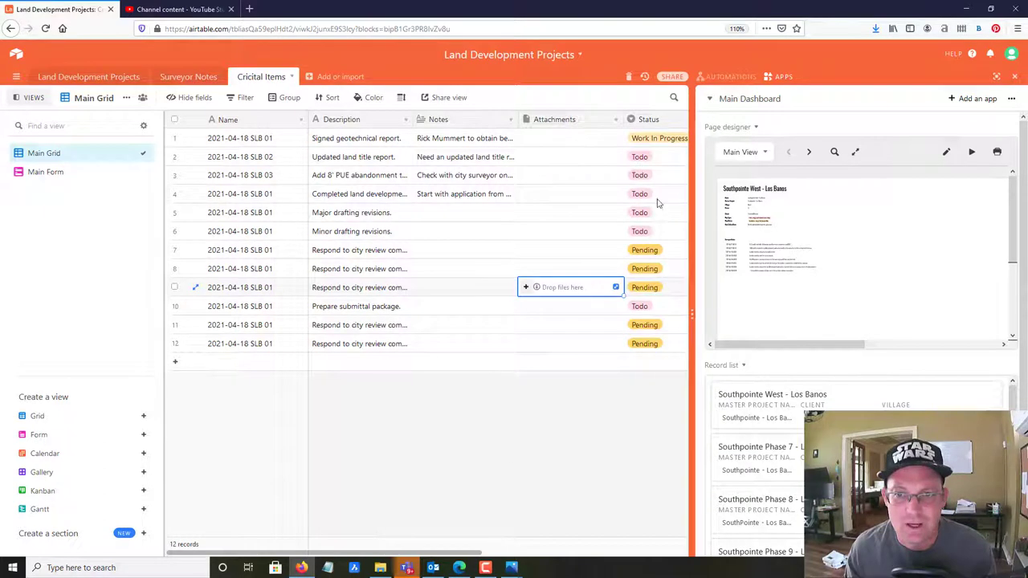
{"action": "left_click", "coordinate": [587, 459]}
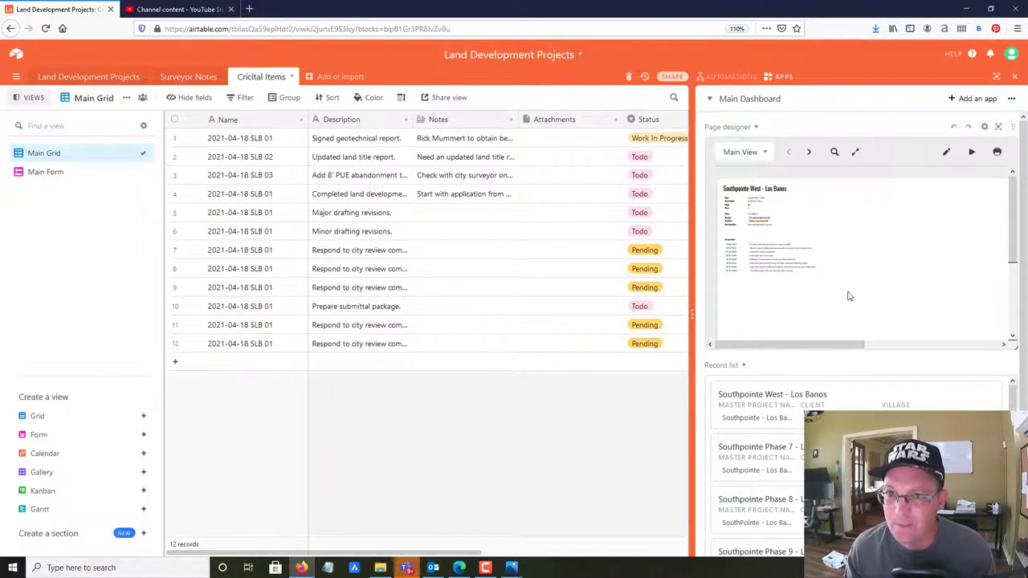
In the page designer, shorten the Surveyor Notes table and place a new text box below it
{"action": "left_click", "coordinate": [946, 152]}
{"action": "scroll", "coordinate": [482, 297], "scroll_direction": "down", "scroll_amount": 4}
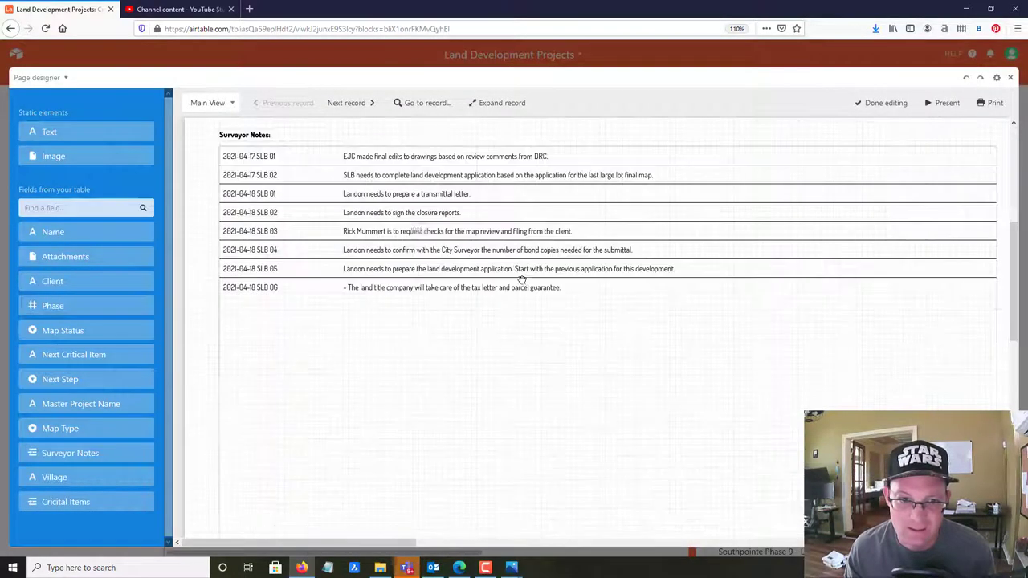
{"action": "left_click", "coordinate": [294, 369]}
{"action": "scroll", "coordinate": [273, 355], "scroll_direction": "down", "scroll_amount": 5}
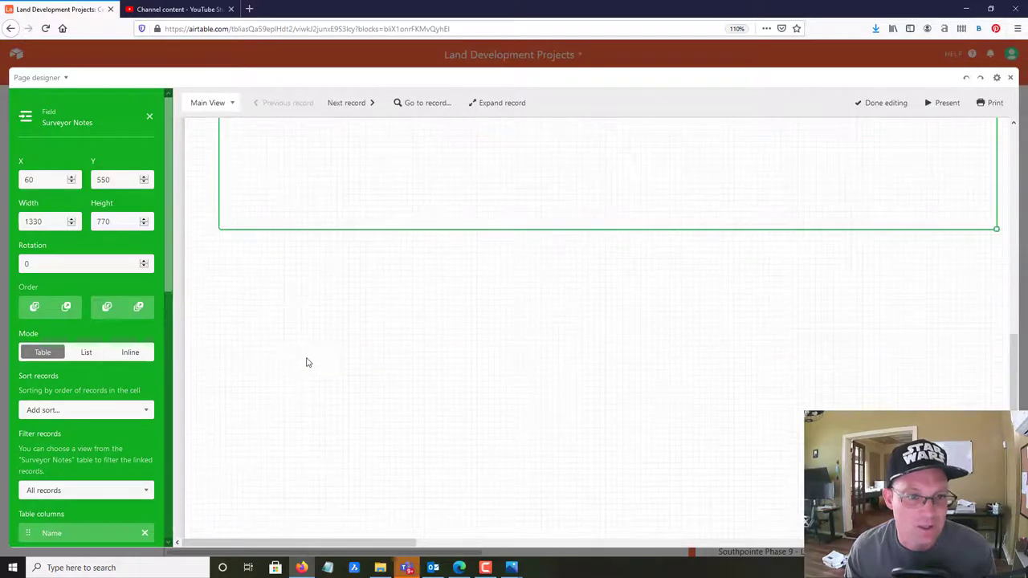
{"action": "left_click", "coordinate": [309, 363]}
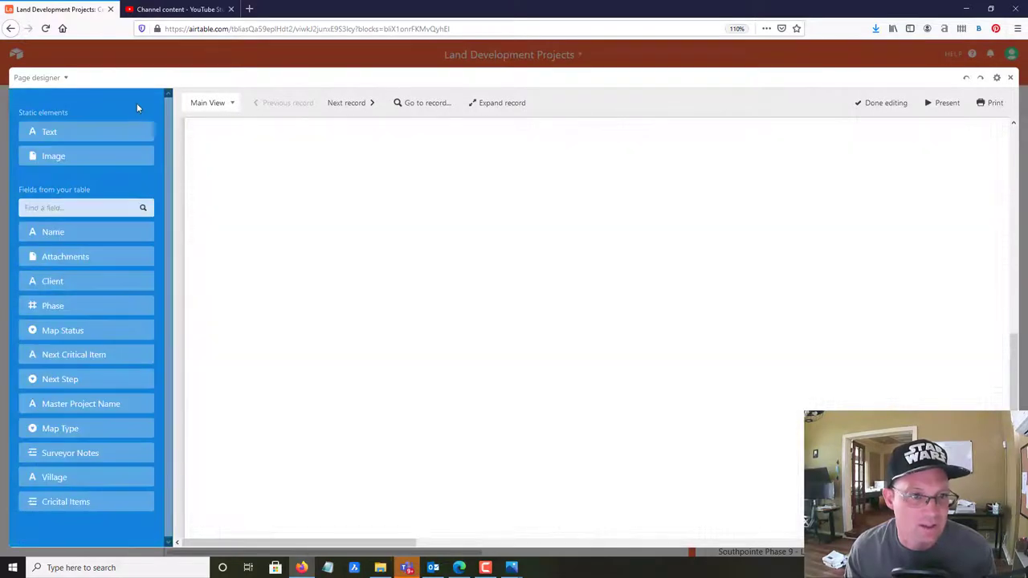
{"action": "left_click_drag", "start_coordinate": [72, 137], "coordinate": [271, 241]}
{"action": "left_click", "coordinate": [52, 131]}
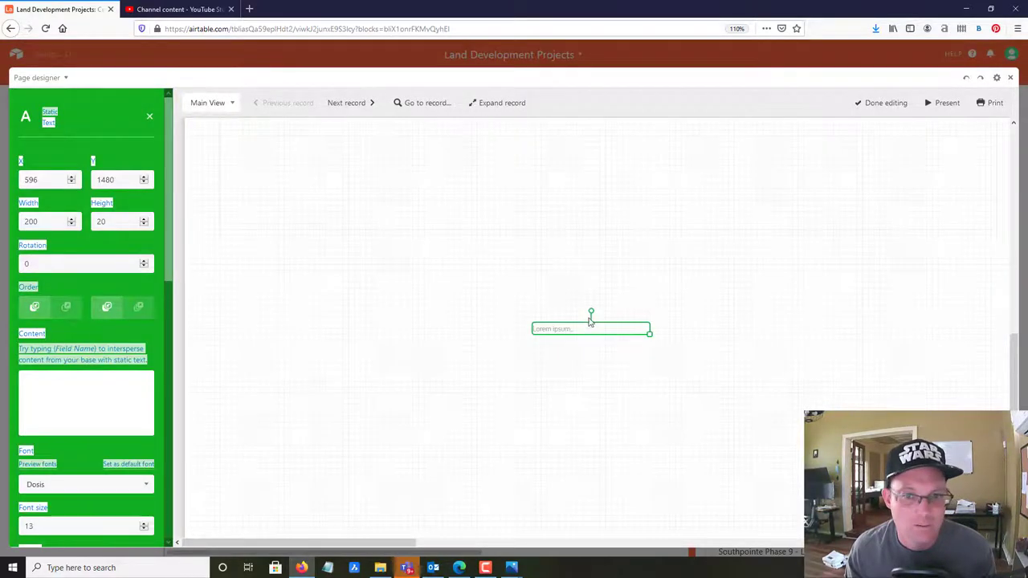
{"action": "left_click_drag", "start_coordinate": [555, 319], "coordinate": [278, 184]}
{"action": "scroll", "coordinate": [282, 272], "scroll_direction": "up", "scroll_amount": 4}
{"action": "left_click_drag", "start_coordinate": [264, 465], "coordinate": [267, 518]}
{"action": "left_click", "coordinate": [352, 297]}
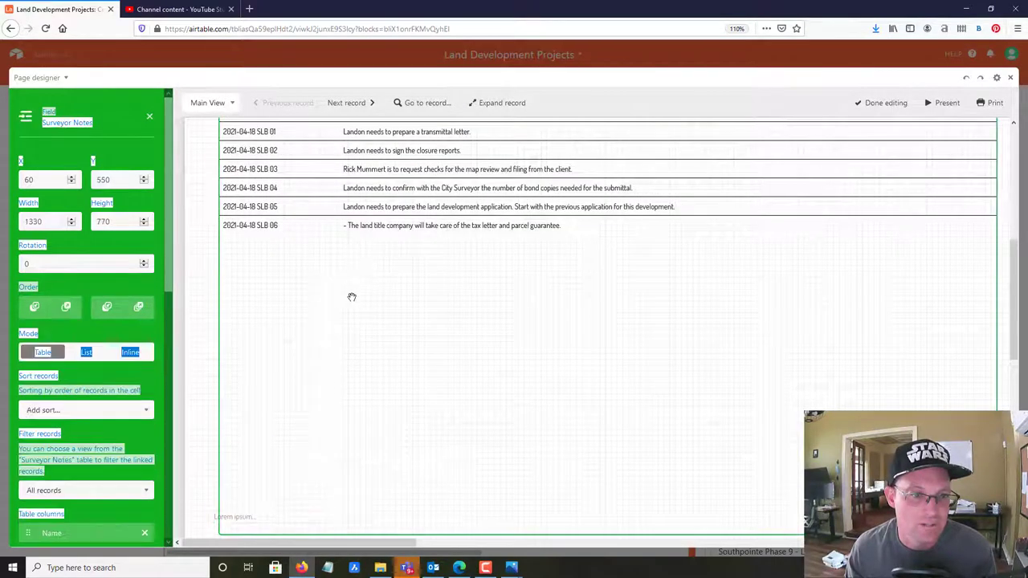
{"action": "scroll", "coordinate": [343, 300], "scroll_direction": "down", "scroll_amount": 5}
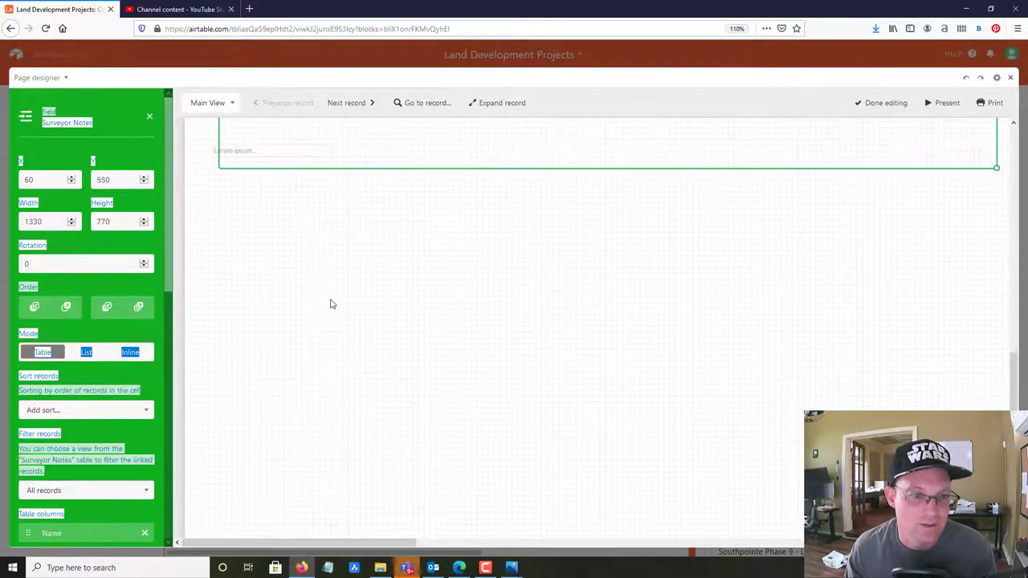
{"action": "left_click_drag", "start_coordinate": [229, 149], "coordinate": [241, 206]}
{"action": "left_click", "coordinate": [215, 153]}
{"action": "left_click", "coordinate": [222, 150]}
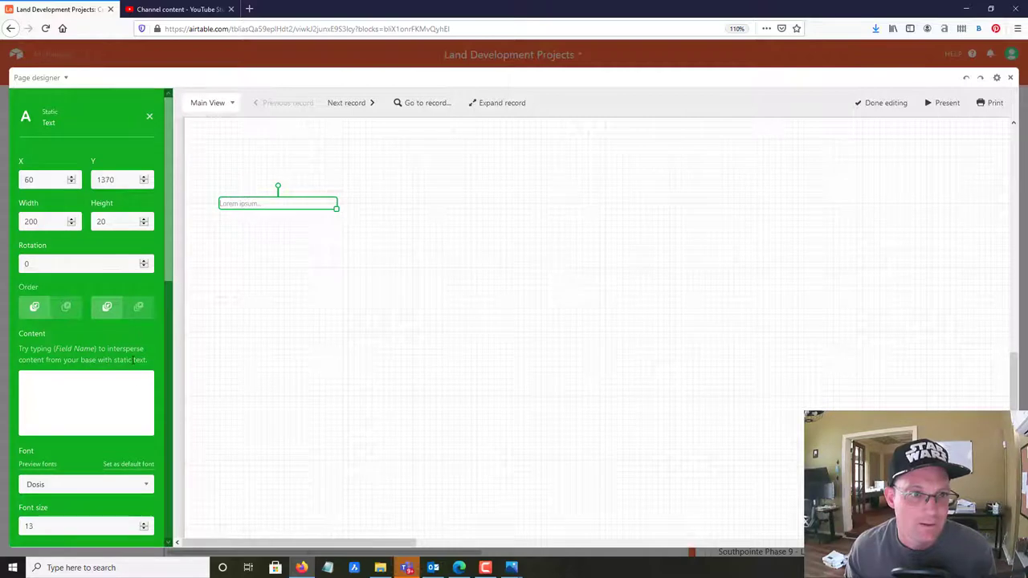
Set the text box content to 'Critical Items:' with font weight 800
{"action": "left_click", "coordinate": [130, 380]}
{"action": "type", "text": "C"}
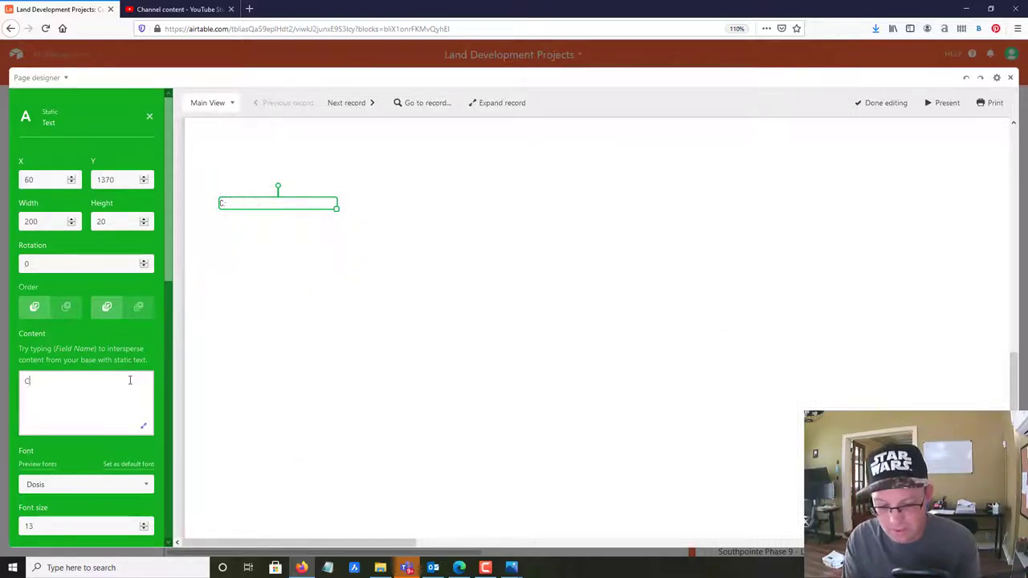
{"action": "type", "text": "ritical "}
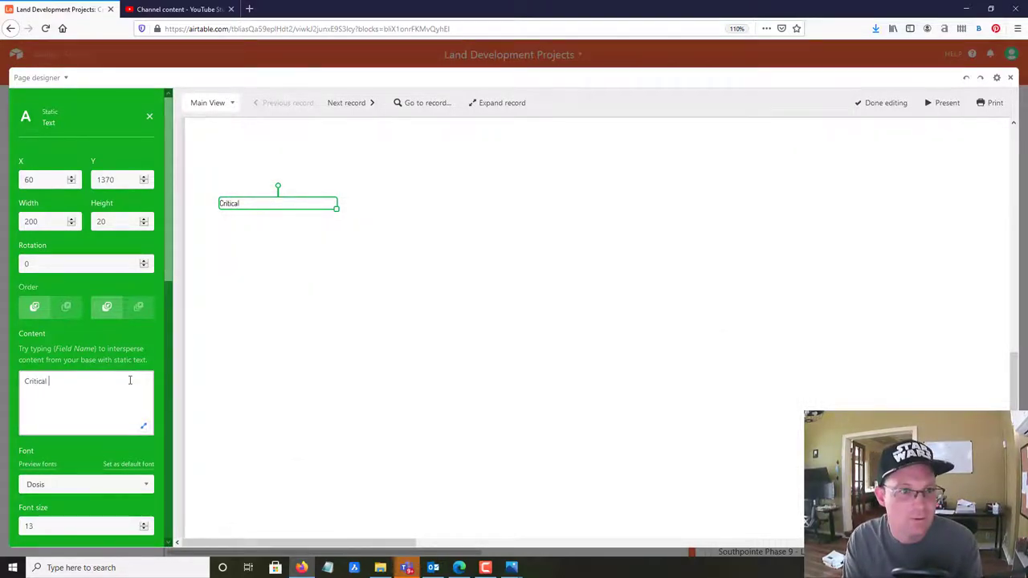
{"action": "type", "text": "Items:"}
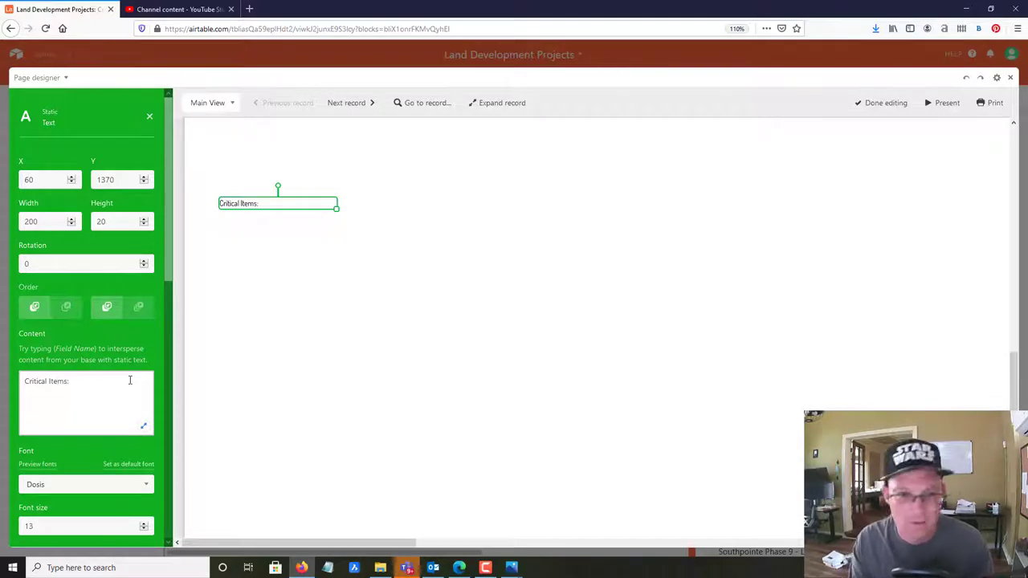
{"action": "scroll", "coordinate": [79, 526], "scroll_direction": "down", "scroll_amount": 3}
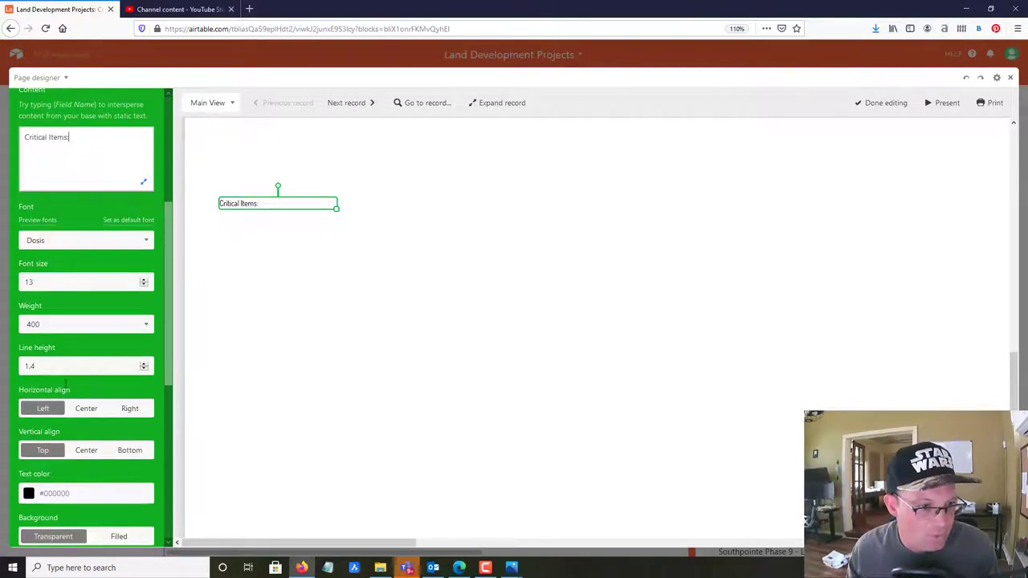
{"action": "left_click", "coordinate": [77, 329]}
{"action": "left_click", "coordinate": [52, 432]}
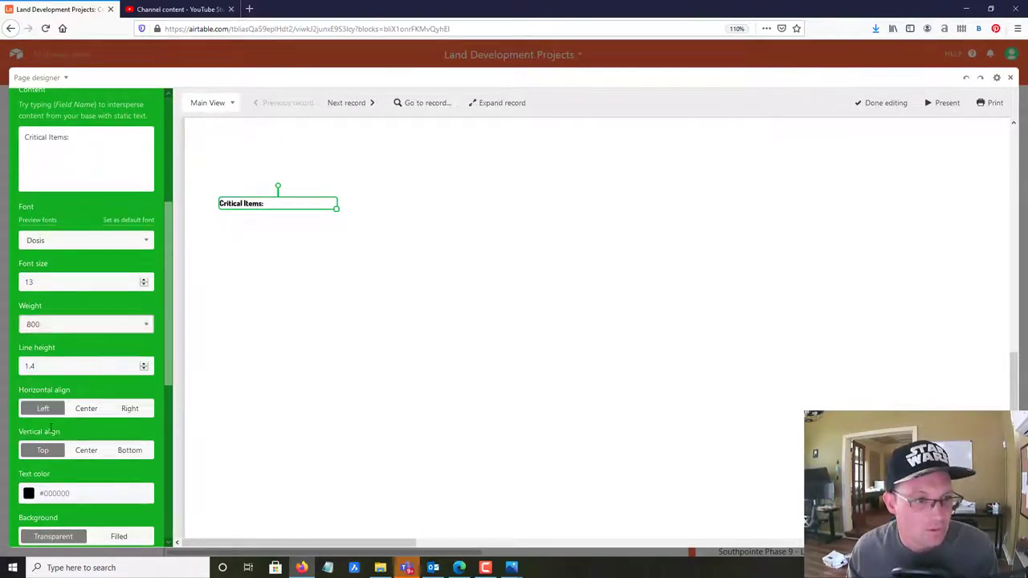
{"action": "left_click", "coordinate": [495, 366]}
Nudge the Surveyor Notes: label slightly lower on the page
{"action": "scroll", "coordinate": [420, 368], "scroll_direction": "up", "scroll_amount": 5}
{"action": "scroll", "coordinate": [260, 230], "scroll_direction": "down", "scroll_amount": 4}
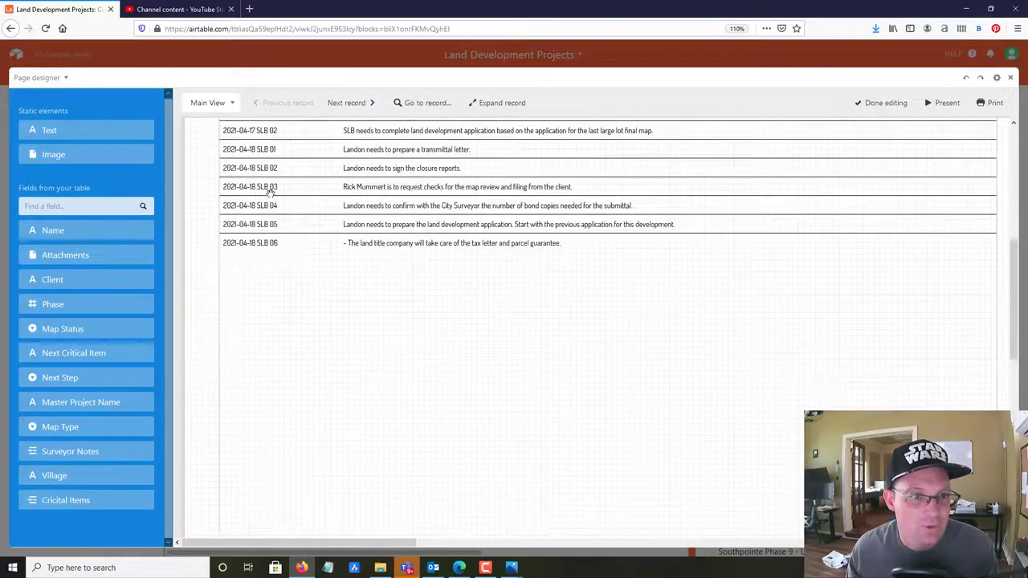
{"action": "scroll", "coordinate": [279, 260], "scroll_direction": "up", "scroll_amount": 3}
{"action": "left_click_drag", "start_coordinate": [247, 330], "coordinate": [251, 343]}
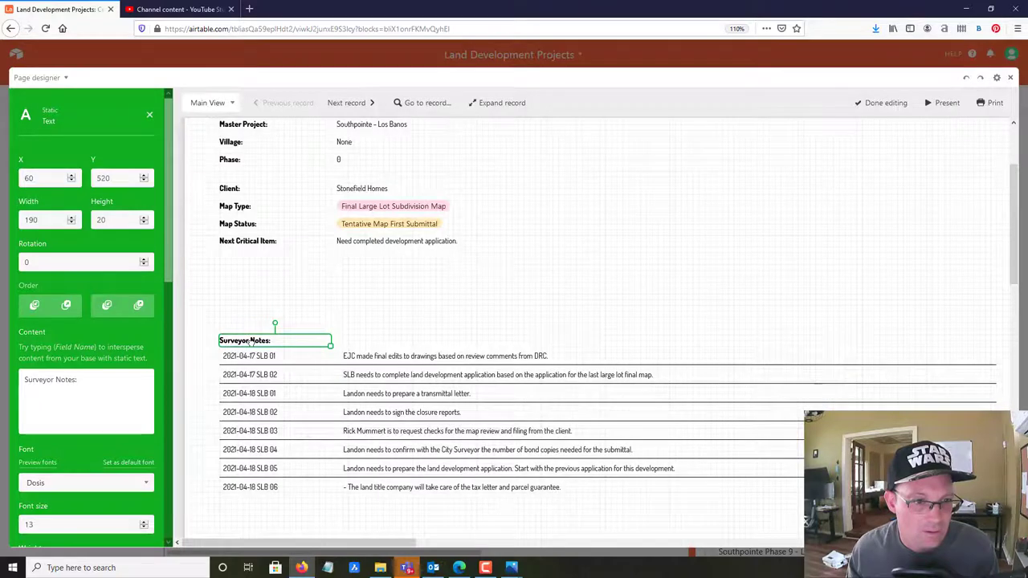
{"action": "scroll", "coordinate": [275, 356], "scroll_direction": "down", "scroll_amount": 10}
{"action": "left_click", "coordinate": [276, 424]}
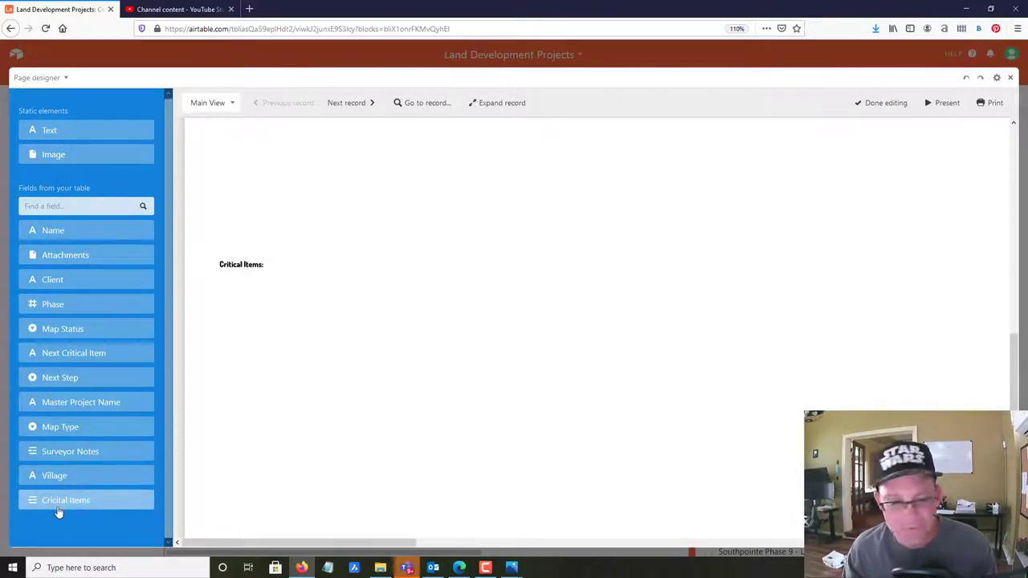
Drop the linked Cricital Items table under the label and widen it across the page
{"action": "left_click_drag", "start_coordinate": [49, 503], "coordinate": [233, 291]}
{"action": "left_click_drag", "start_coordinate": [207, 247], "coordinate": [237, 295]}
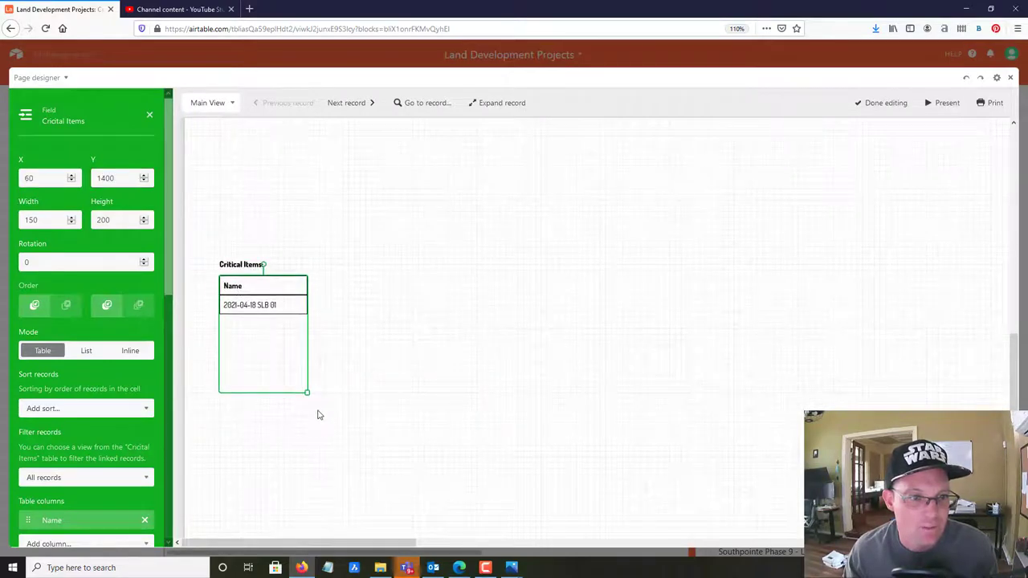
{"action": "left_click_drag", "start_coordinate": [472, 410], "coordinate": [962, 427]}
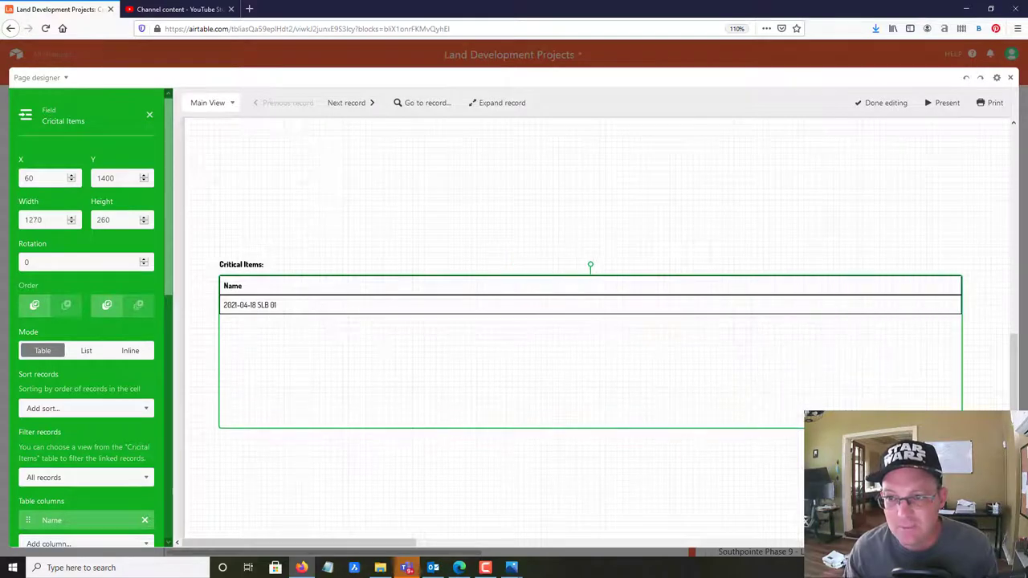
{"action": "key", "text": "Escape"}
{"action": "left_click_drag", "start_coordinate": [304, 543], "coordinate": [492, 549]}
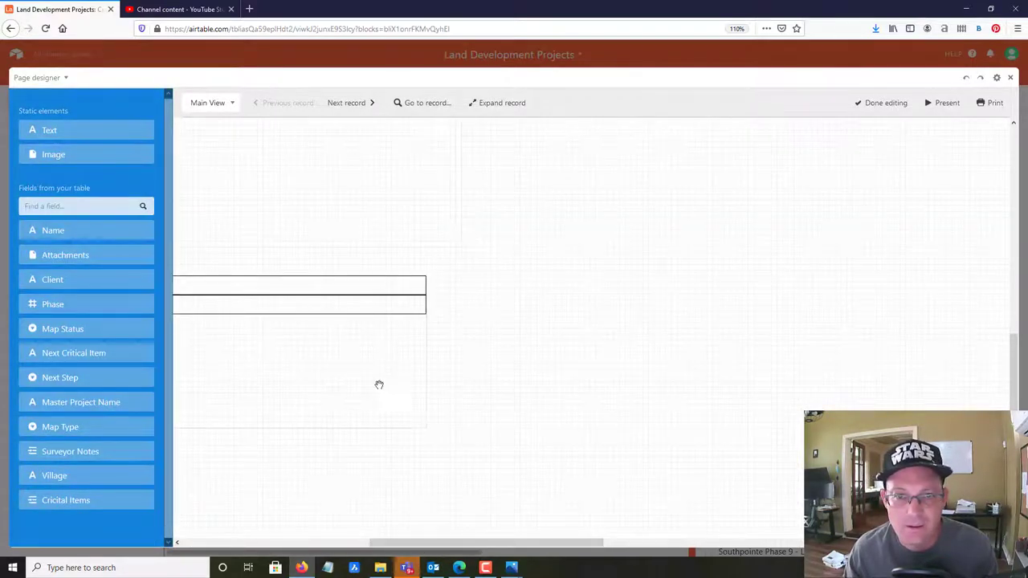
Make the Critical Items table taller to match Surveyor Notes, then select it for editing
{"action": "left_click", "coordinate": [390, 406]}
{"action": "left_click_drag", "start_coordinate": [425, 427], "coordinate": [457, 532]}
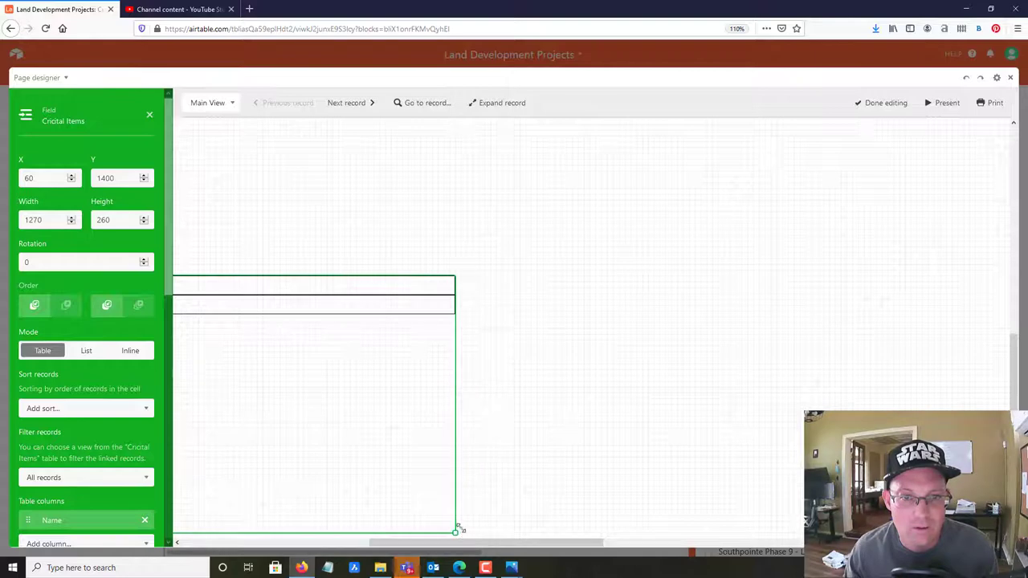
{"action": "left_click", "coordinate": [376, 217]}
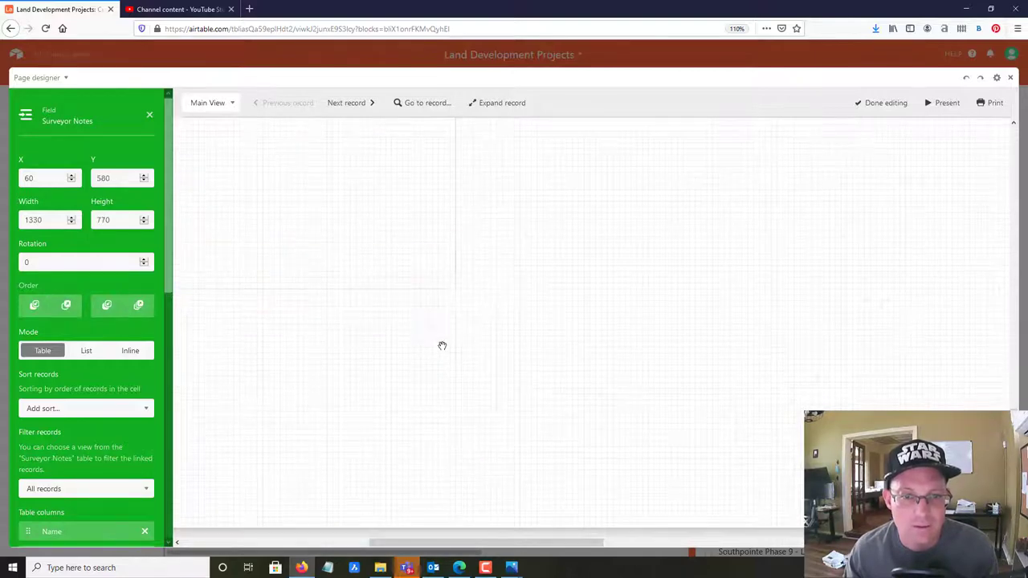
{"action": "left_click", "coordinate": [451, 282]}
{"action": "left_click_drag", "start_coordinate": [461, 307], "coordinate": [462, 407]}
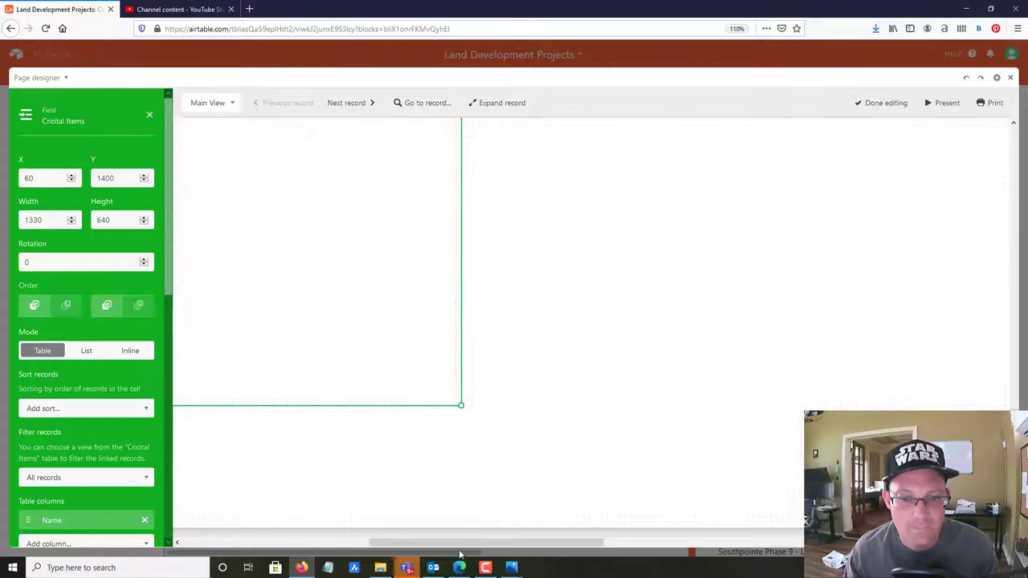
{"action": "left_click_drag", "start_coordinate": [429, 542], "coordinate": [244, 541]}
{"action": "scroll", "coordinate": [282, 275], "scroll_direction": "down", "scroll_amount": 6}
{"action": "scroll", "coordinate": [505, 247], "scroll_direction": "up", "scroll_amount": 1}
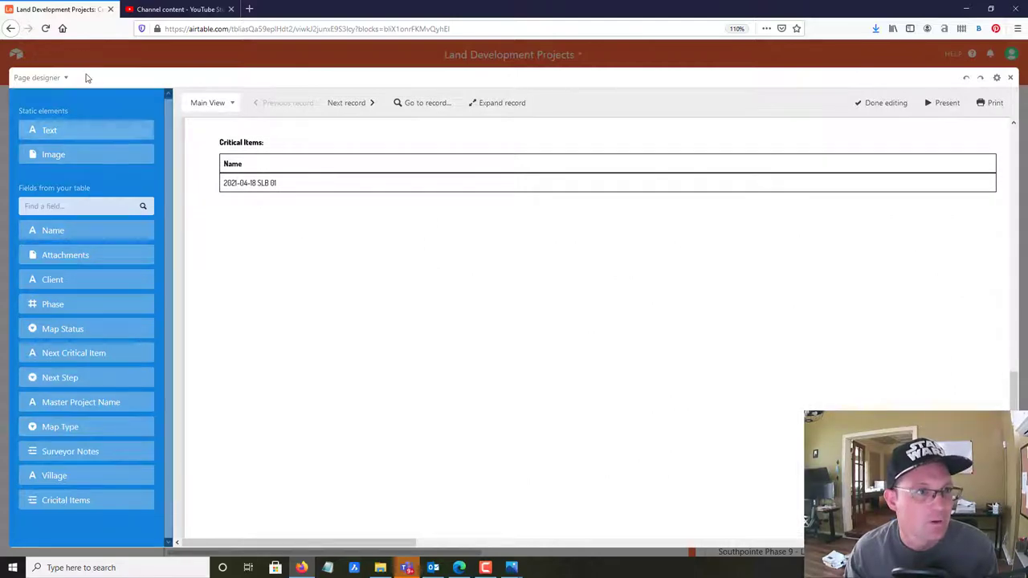
{"action": "left_click", "coordinate": [278, 217]}
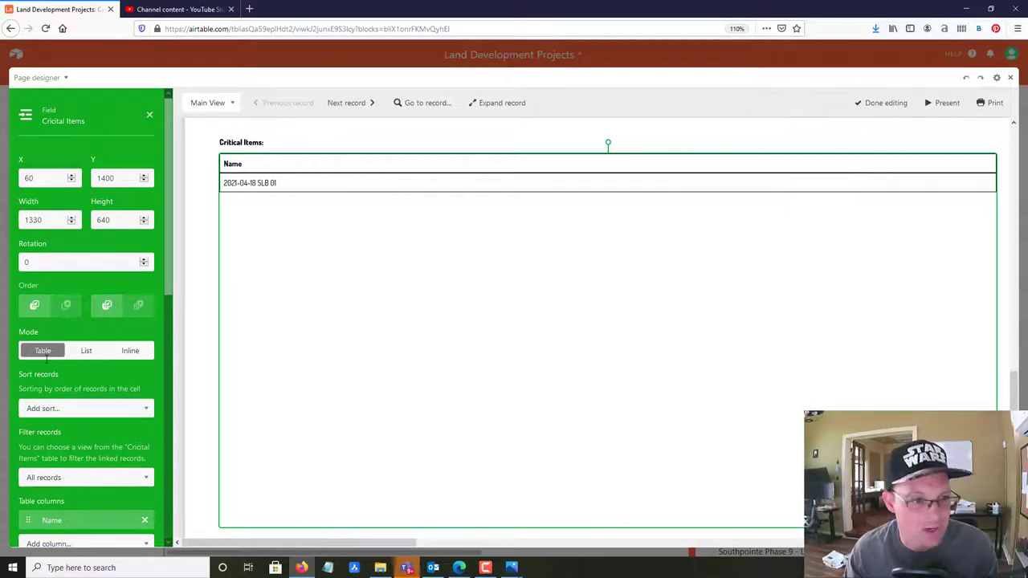
Add Assigned To, Description, Notes and Status columns to the Critical Items table
{"action": "scroll", "coordinate": [78, 384], "scroll_direction": "down", "scroll_amount": 3}
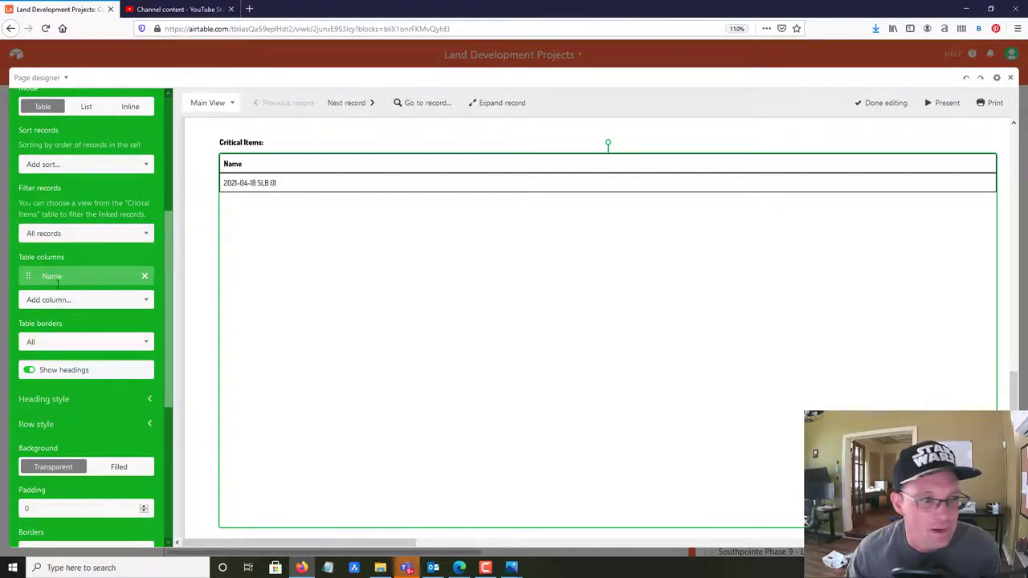
{"action": "left_click", "coordinate": [82, 301]}
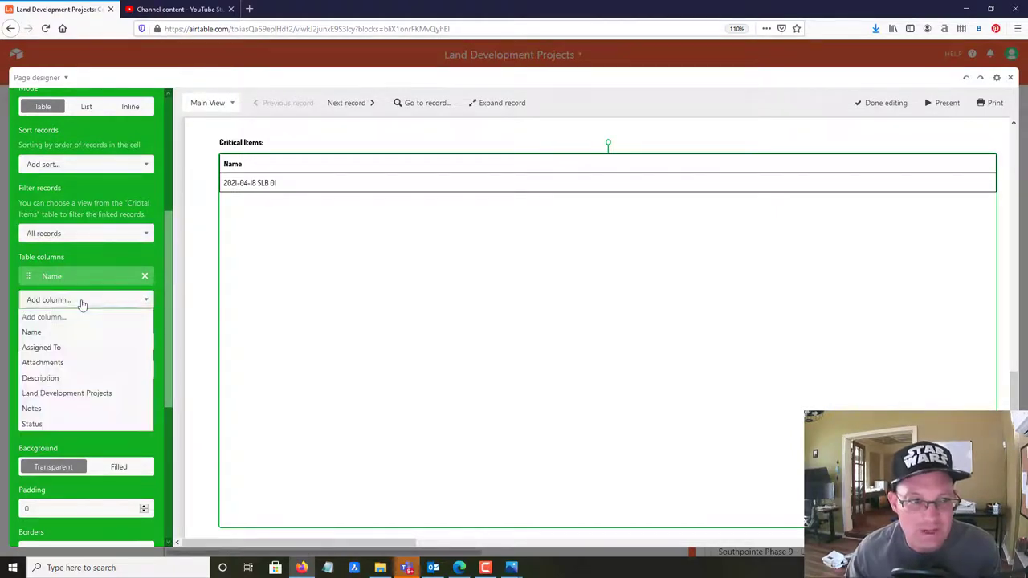
{"action": "left_click", "coordinate": [37, 351]}
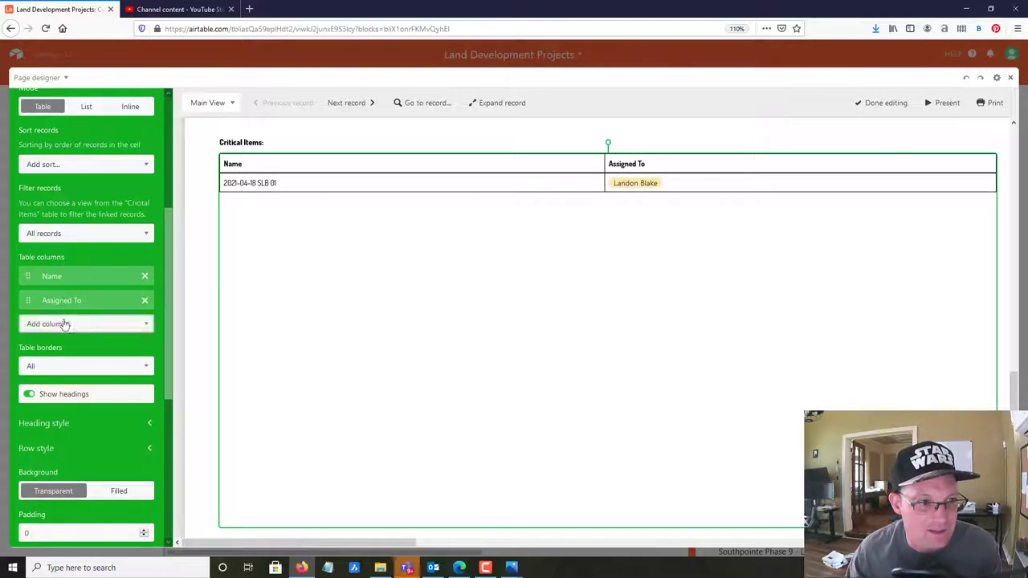
{"action": "left_click", "coordinate": [63, 324]}
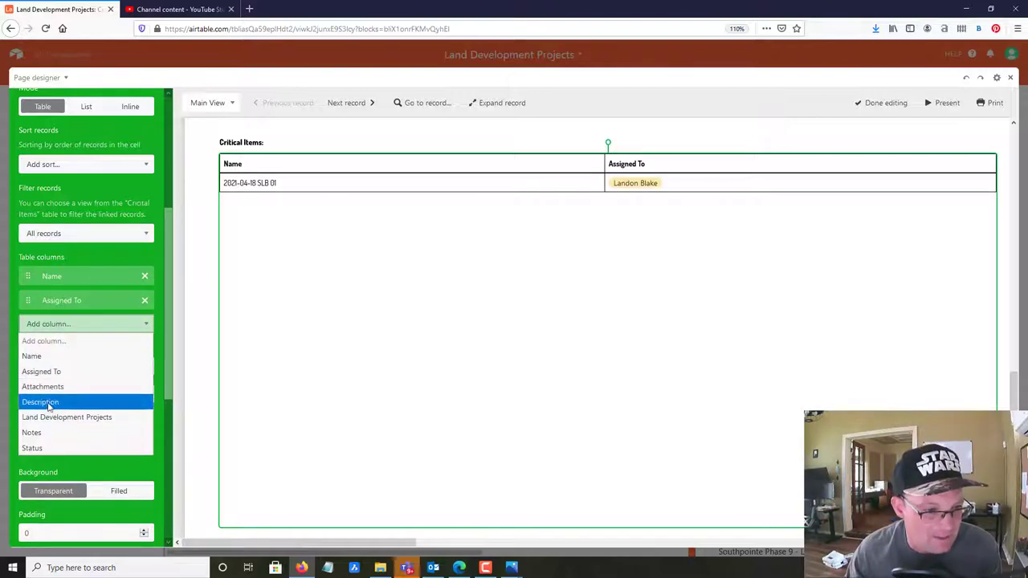
{"action": "left_click", "coordinate": [40, 402]}
{"action": "left_click", "coordinate": [70, 349]}
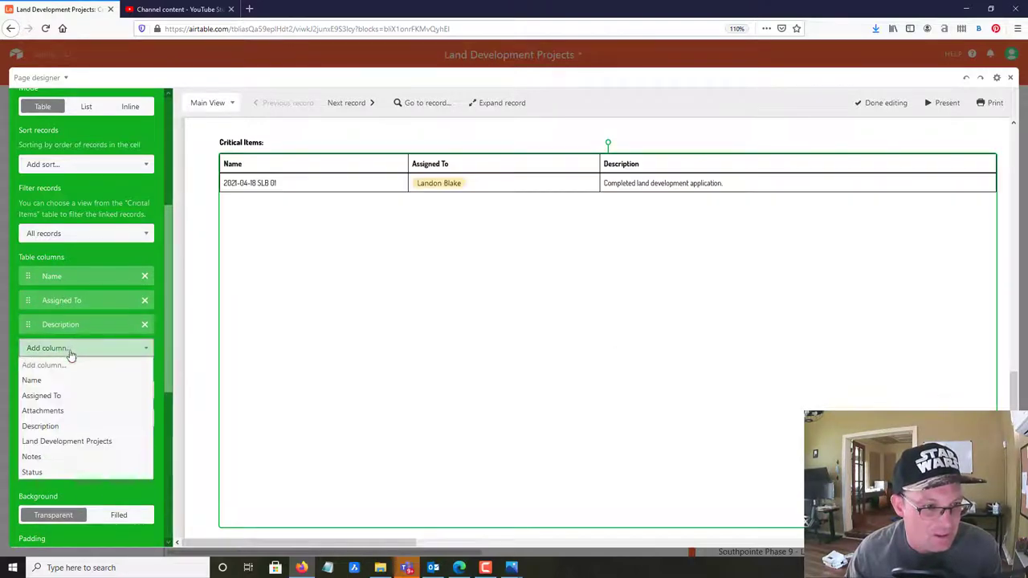
{"action": "left_click", "coordinate": [60, 462]}
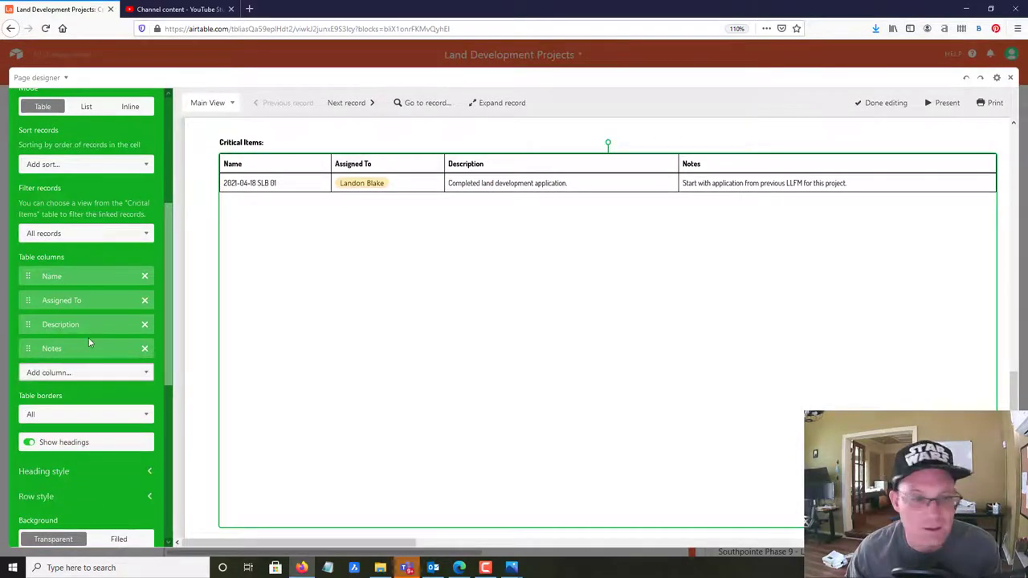
{"action": "left_click", "coordinate": [71, 376]}
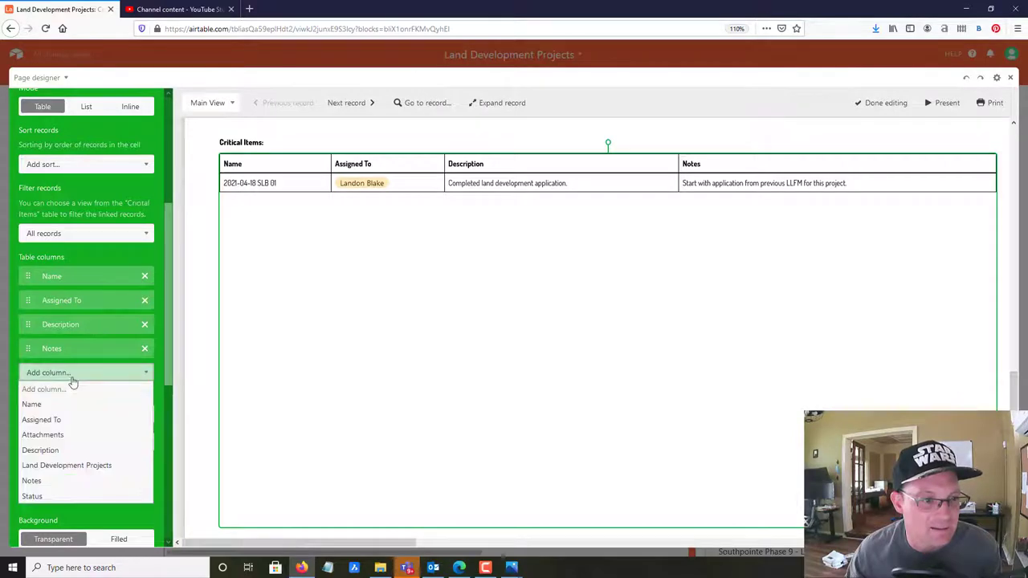
{"action": "left_click", "coordinate": [44, 498]}
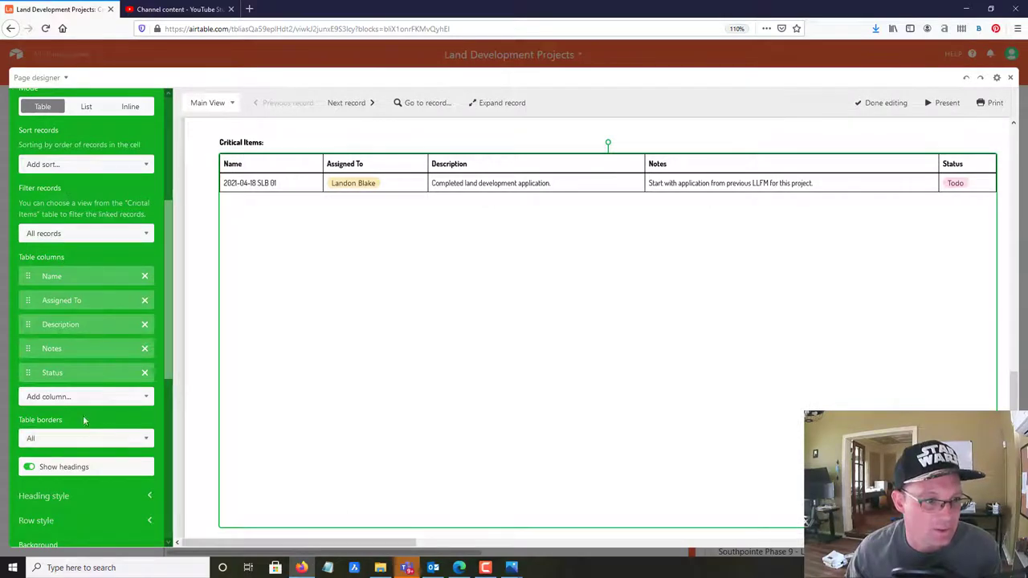
Sort the table's linked records by Status and deselect the table
{"action": "scroll", "coordinate": [87, 226], "scroll_direction": "up", "scroll_amount": 1}
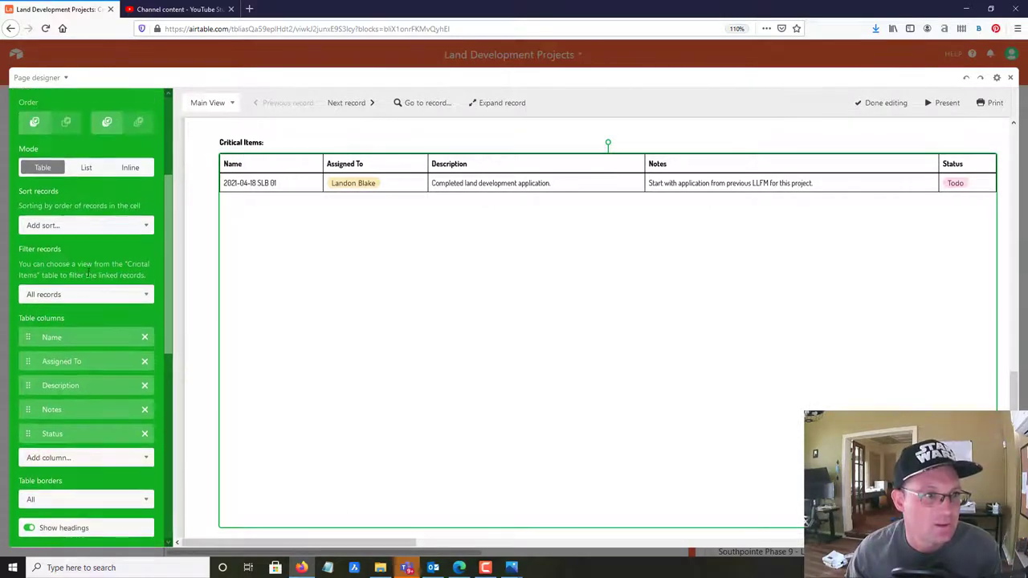
{"action": "left_click", "coordinate": [94, 228]}
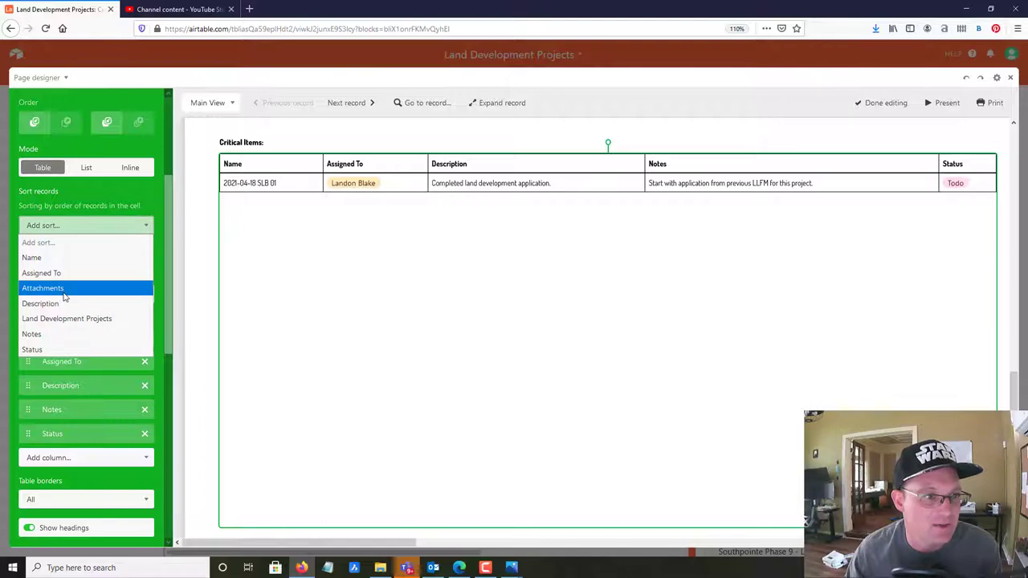
{"action": "left_click", "coordinate": [36, 350]}
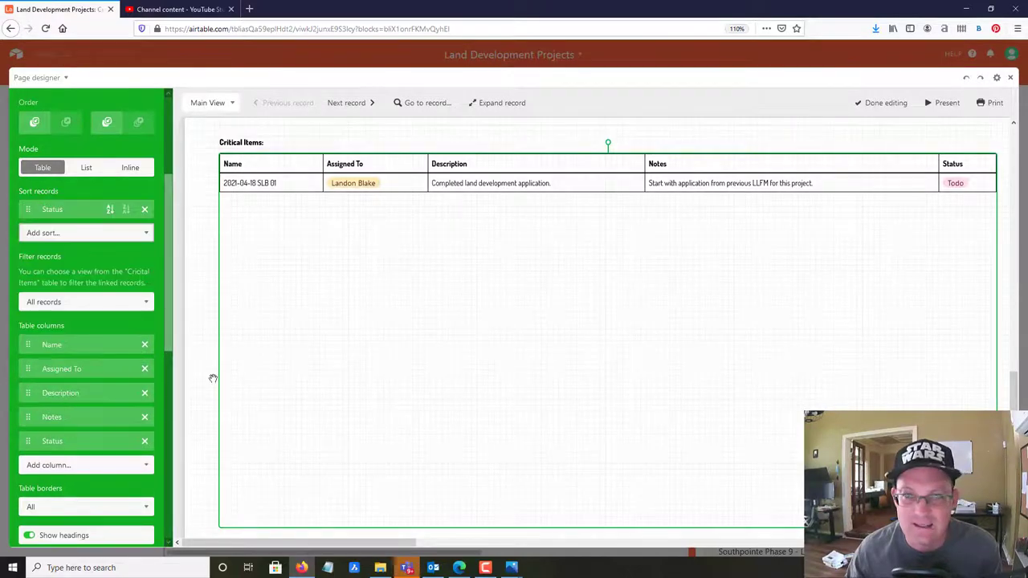
{"action": "left_click", "coordinate": [201, 299]}
{"action": "scroll", "coordinate": [727, 267], "scroll_direction": "up", "scroll_amount": 3}
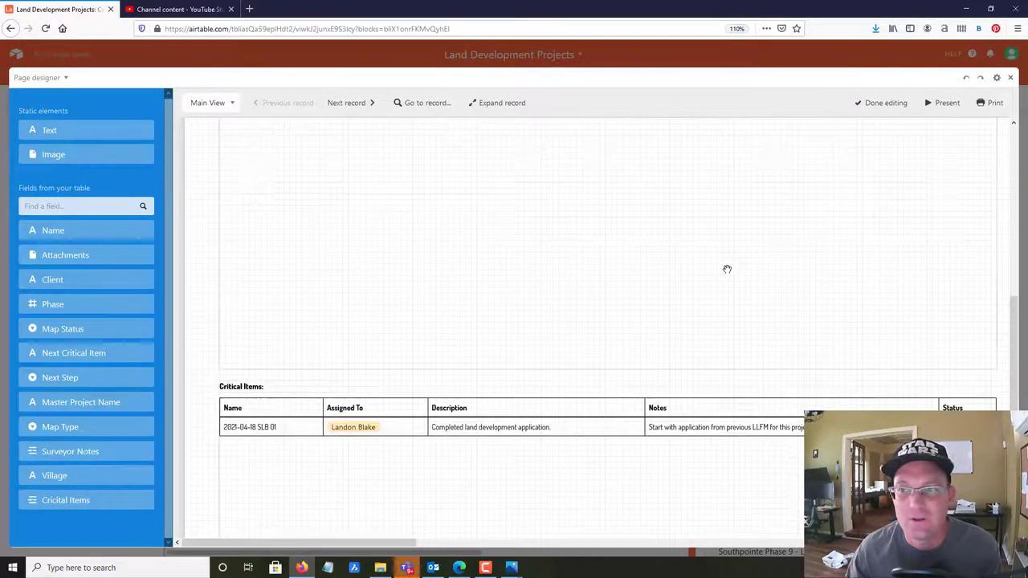
Zoom the page out and step through records to one with three critical items
{"action": "key", "text": "ctrl+minus"}
{"action": "key", "text": "ctrl+minus"}
{"action": "key", "text": "ctrl+minus"}
{"action": "key", "text": "ctrl+minus"}
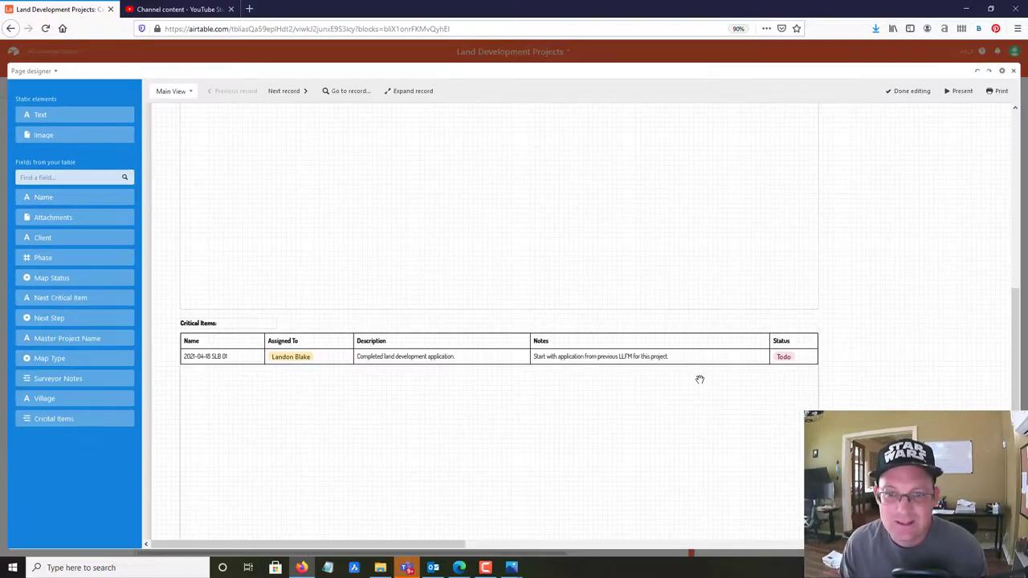
{"action": "scroll", "coordinate": [688, 368], "scroll_direction": "up", "scroll_amount": 6}
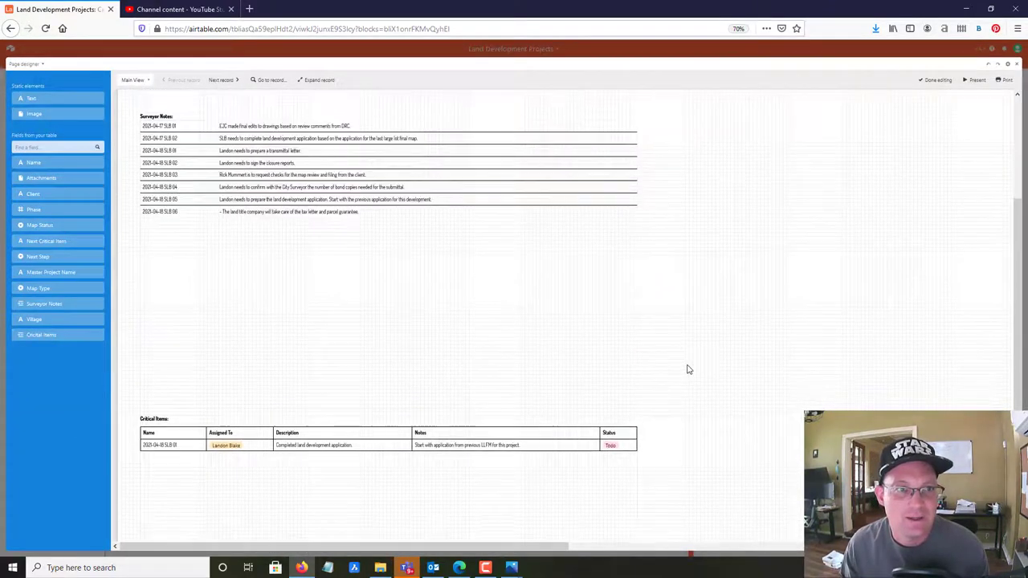
{"action": "scroll", "coordinate": [687, 363], "scroll_direction": "down", "scroll_amount": 5}
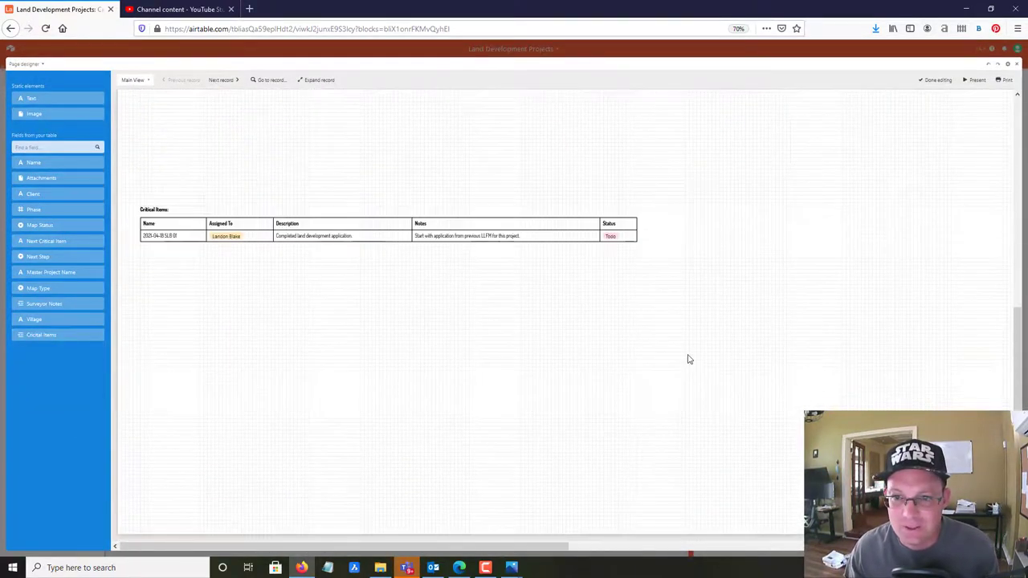
{"action": "scroll", "coordinate": [687, 361], "scroll_direction": "up", "scroll_amount": 4}
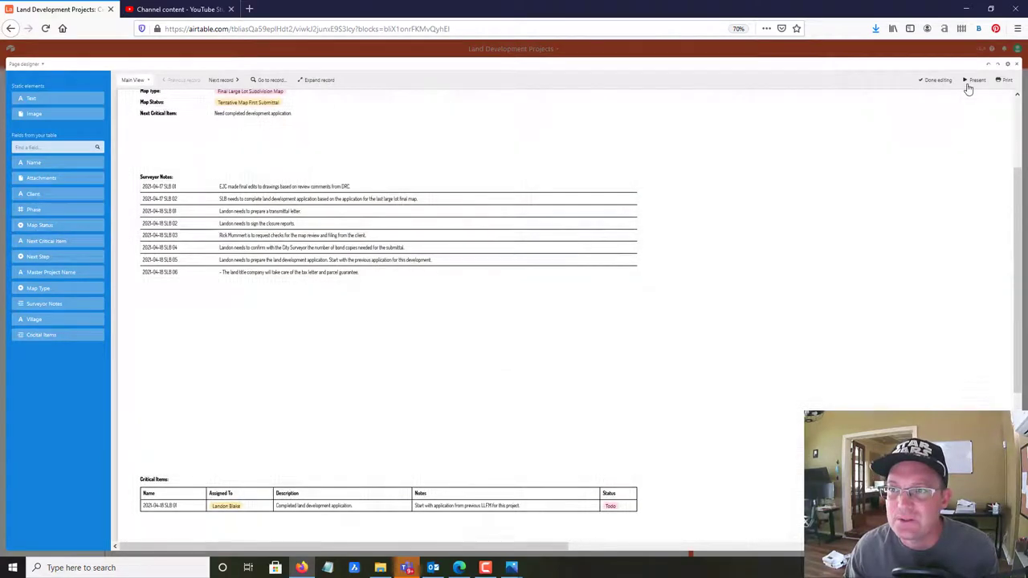
{"action": "left_click", "coordinate": [224, 81]}
{"action": "left_click", "coordinate": [224, 82]}
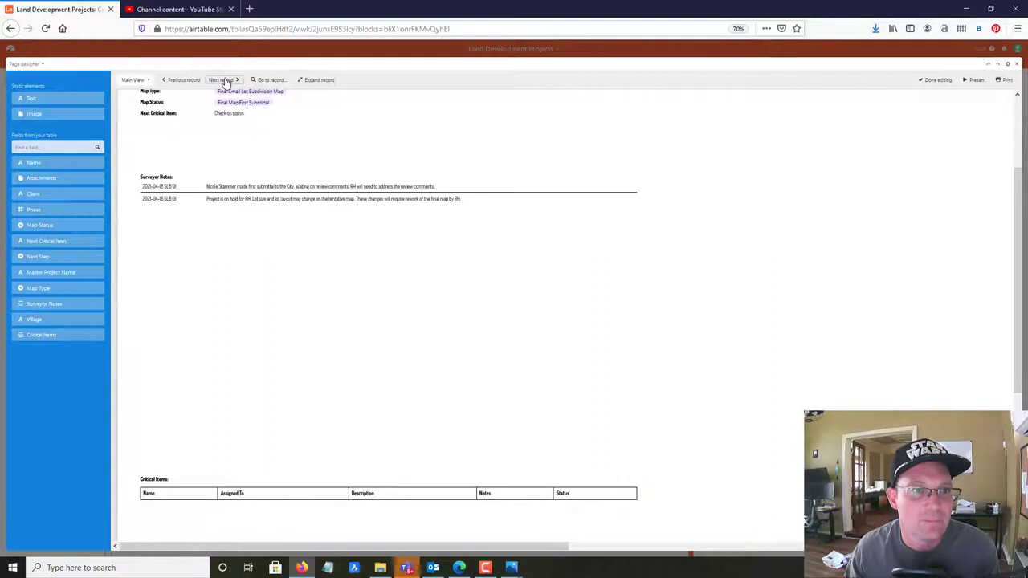
{"action": "left_click", "coordinate": [196, 80]}
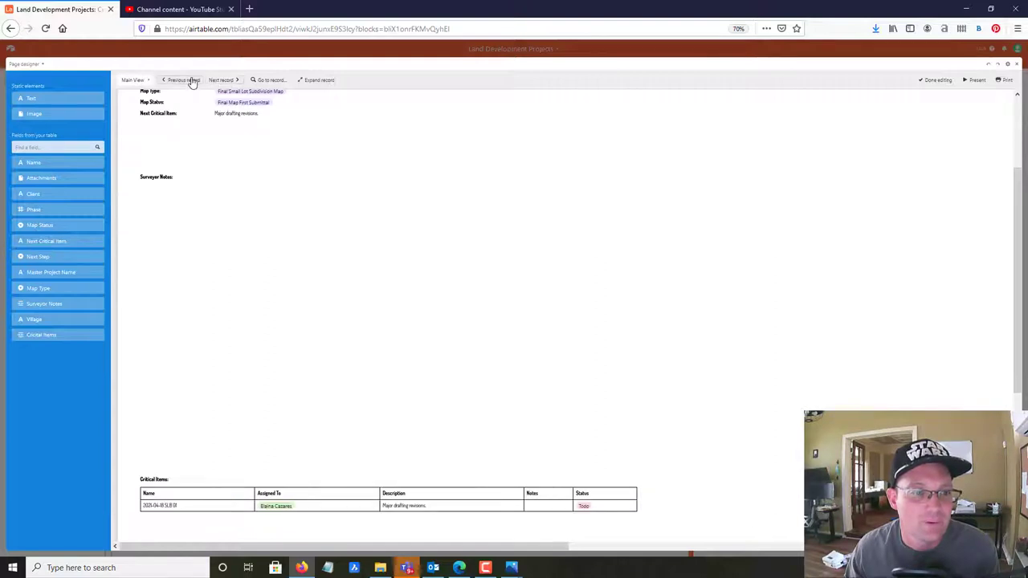
{"action": "left_click", "coordinate": [225, 81]}
{"action": "left_click", "coordinate": [225, 81]}
{"action": "left_click", "coordinate": [226, 82]}
{"action": "left_click", "coordinate": [226, 82]}
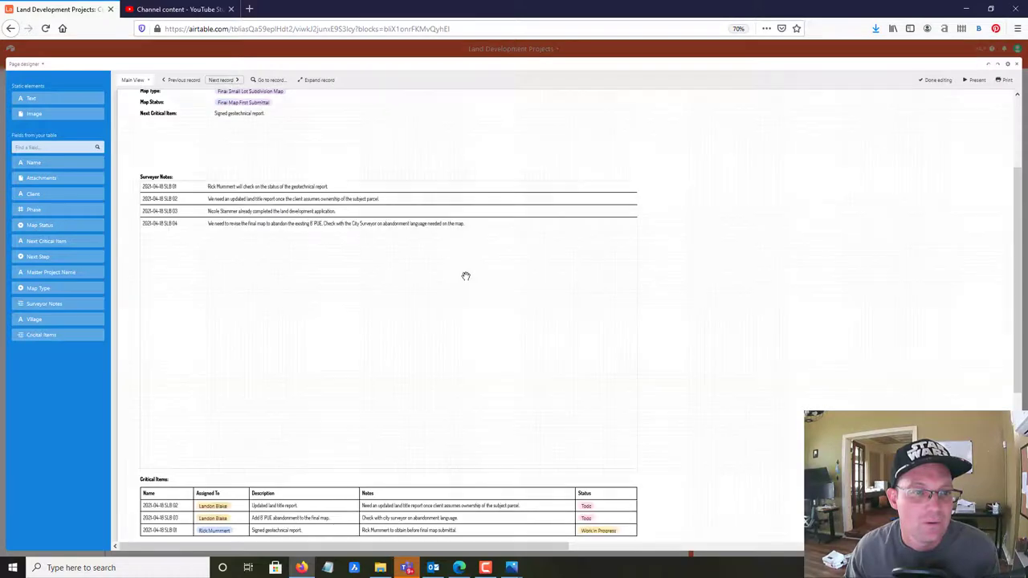
Select that record's Critical Items table to edit its settings
{"action": "scroll", "coordinate": [481, 283], "scroll_direction": "down", "scroll_amount": 3}
{"action": "scroll", "coordinate": [570, 397], "scroll_direction": "up", "scroll_amount": 3}
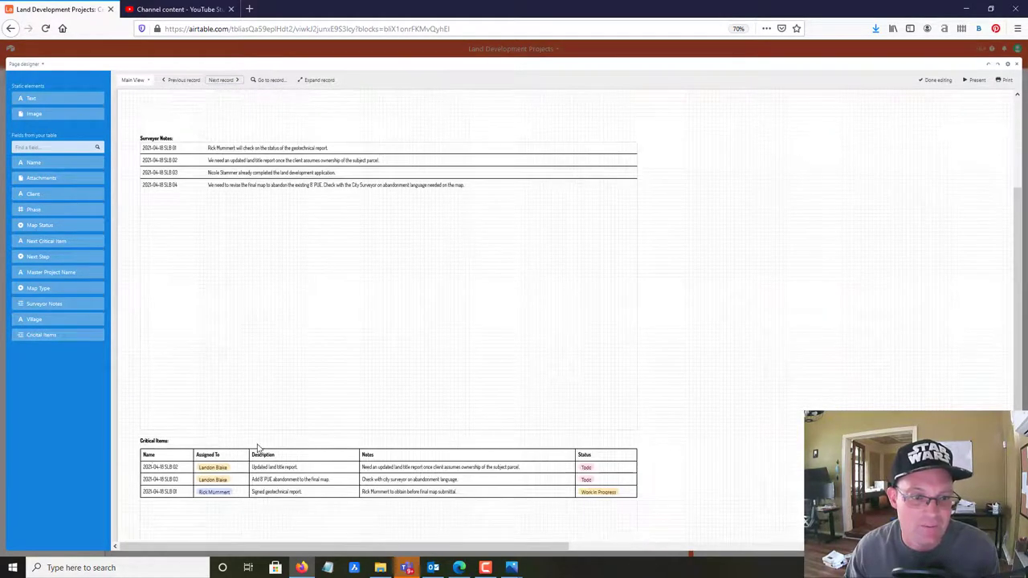
{"action": "scroll", "coordinate": [404, 394], "scroll_direction": "down", "scroll_amount": 2}
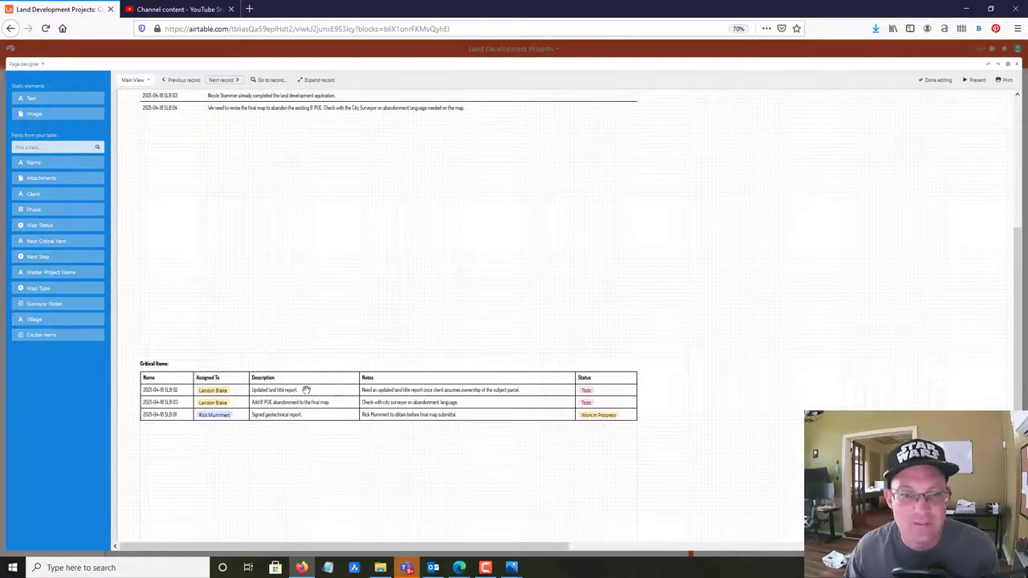
{"action": "left_click", "coordinate": [306, 390]}
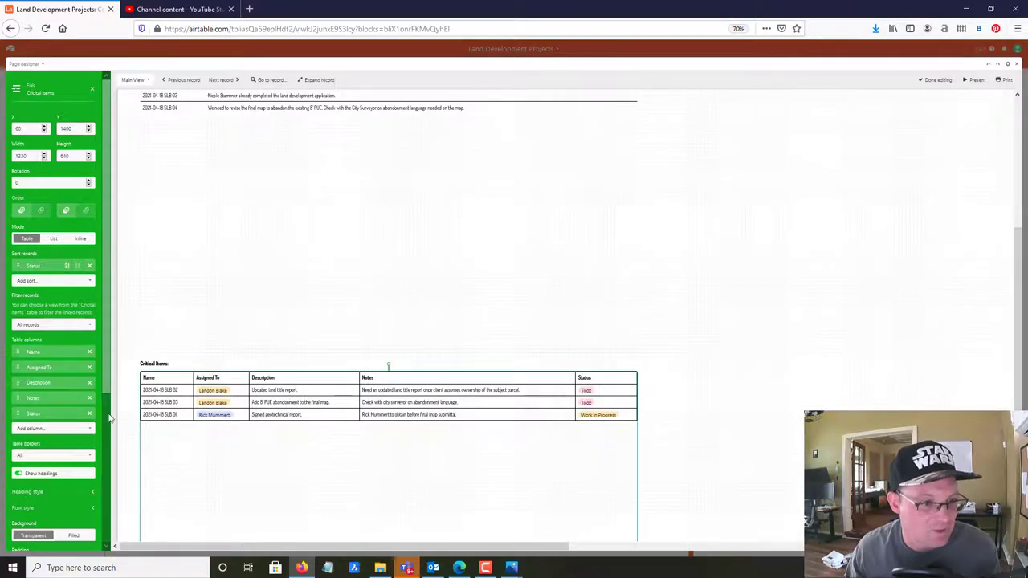
Set the Critical Items table's Table borders option to Horizontal, then deselect it
{"action": "scroll", "coordinate": [43, 482], "scroll_direction": "down", "scroll_amount": 3}
{"action": "scroll", "coordinate": [43, 488], "scroll_direction": "down", "scroll_amount": 2}
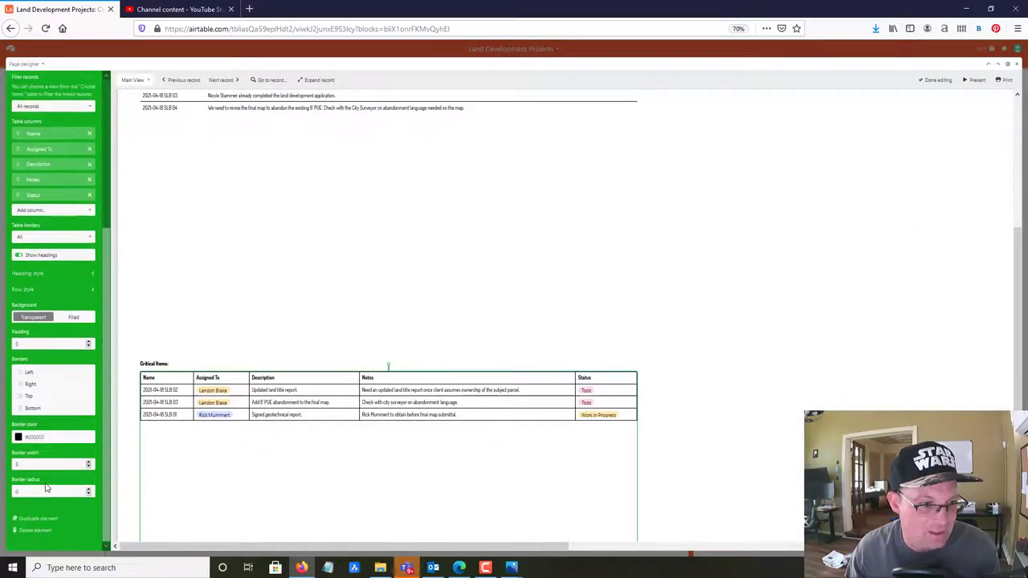
{"action": "scroll", "coordinate": [50, 488], "scroll_direction": "up", "scroll_amount": 4}
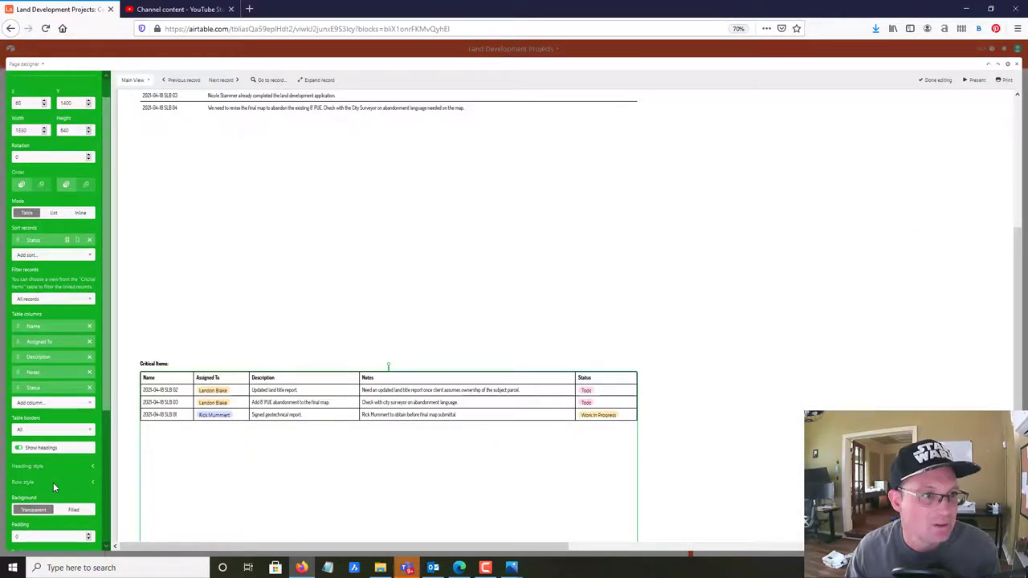
{"action": "scroll", "coordinate": [53, 480], "scroll_direction": "up", "scroll_amount": 1}
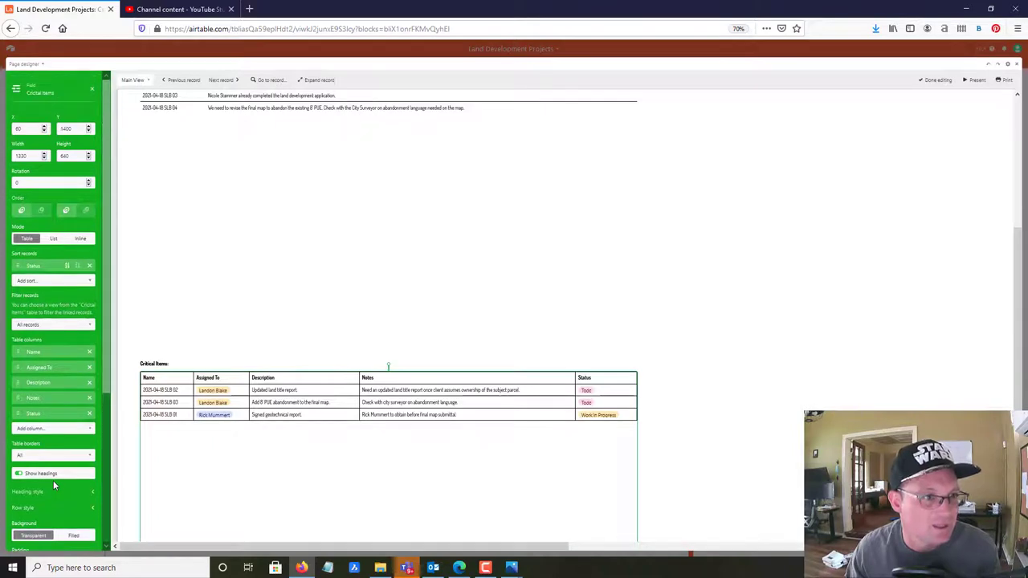
{"action": "scroll", "coordinate": [53, 480], "scroll_direction": "down", "scroll_amount": 1}
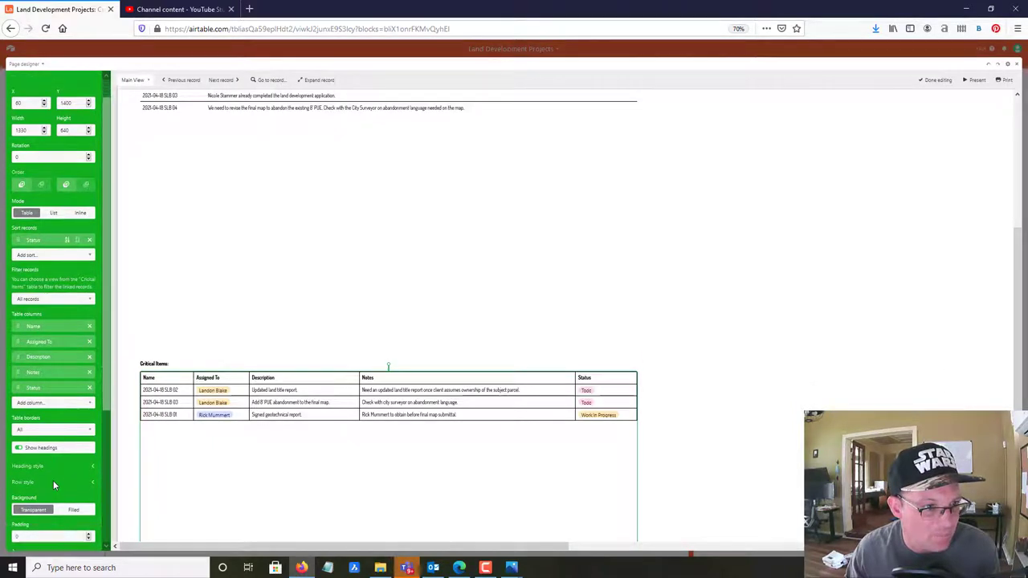
{"action": "scroll", "coordinate": [54, 484], "scroll_direction": "down", "scroll_amount": 1}
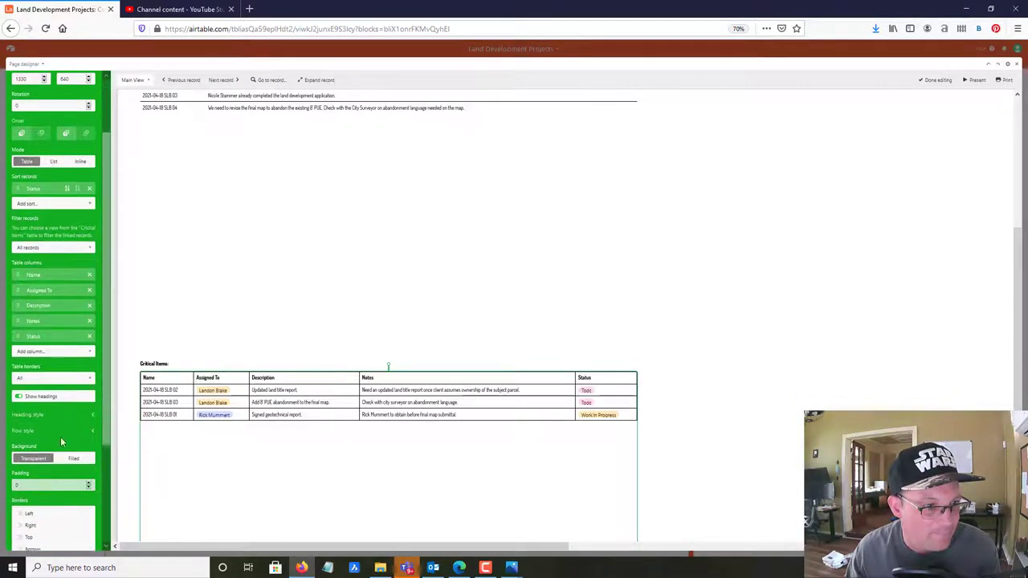
{"action": "left_click", "coordinate": [65, 379]}
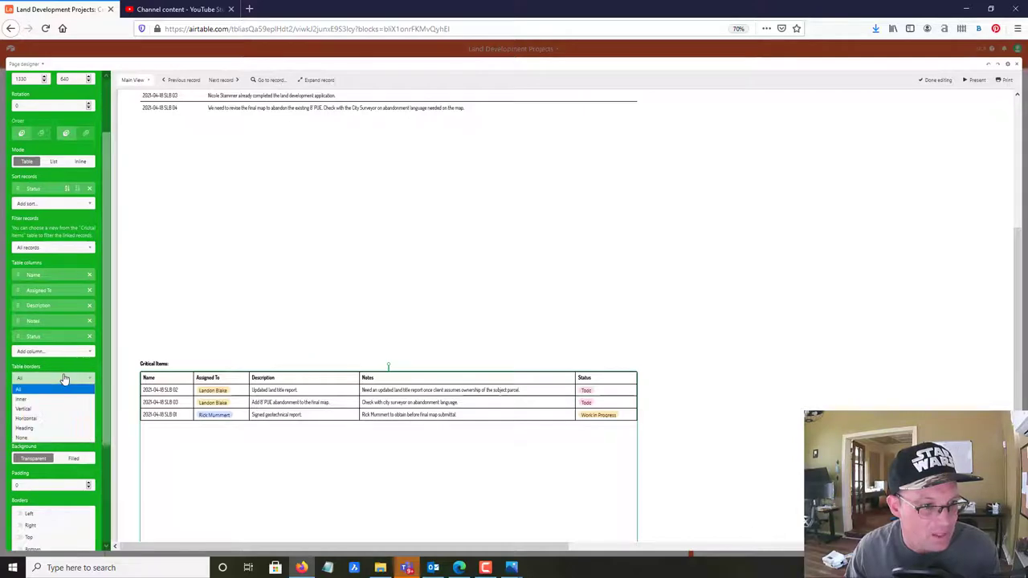
{"action": "left_click", "coordinate": [55, 418]}
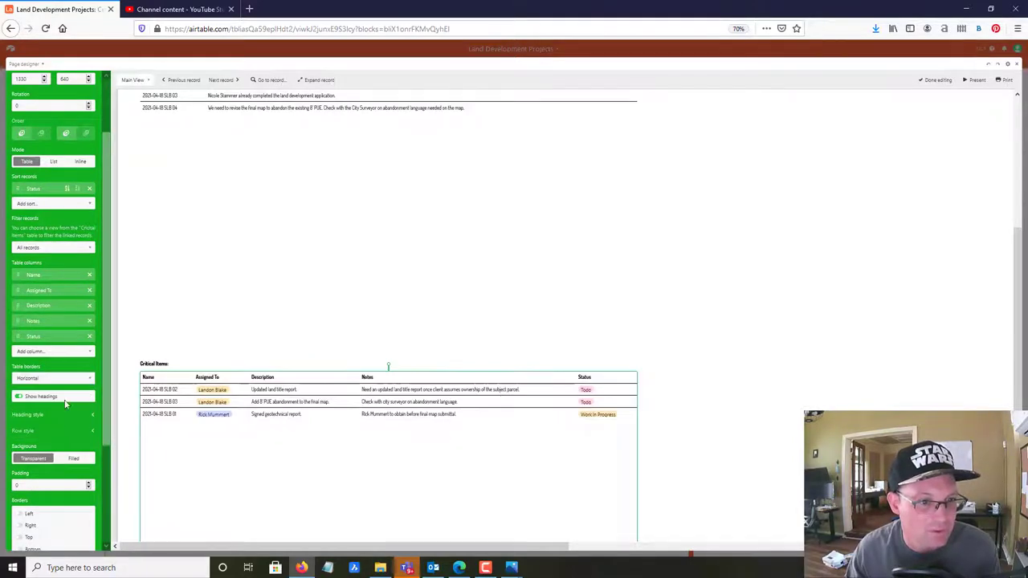
{"action": "left_click", "coordinate": [409, 239]}
{"action": "left_click", "coordinate": [798, 314]}
{"action": "scroll", "coordinate": [698, 370], "scroll_direction": "up", "scroll_amount": 6}
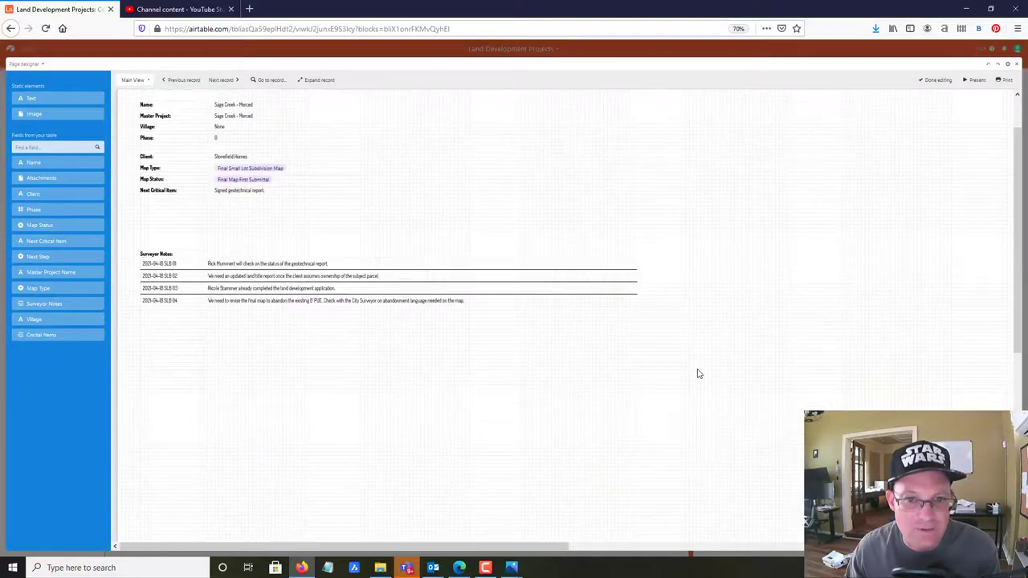
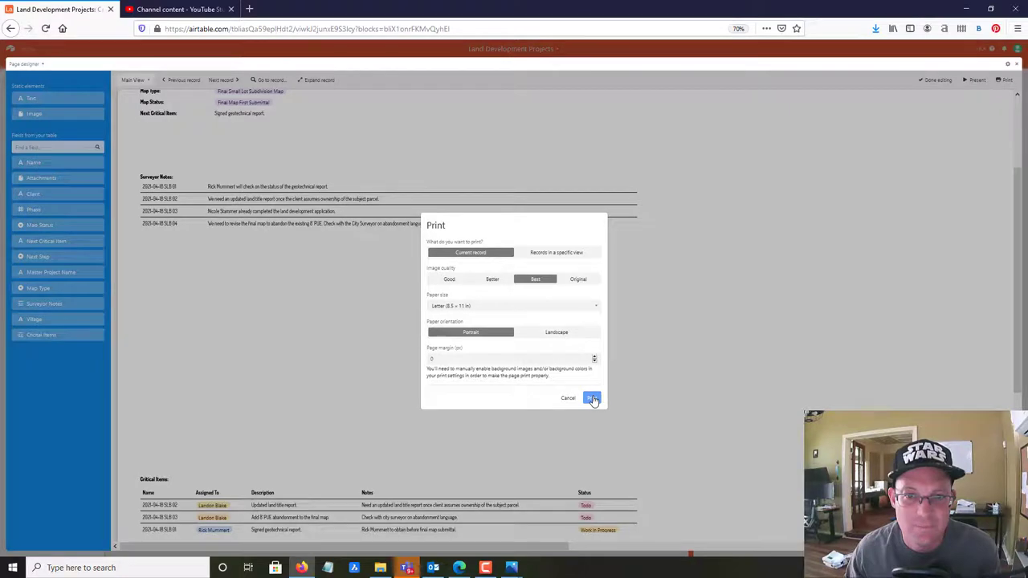
Preview the Sage Creek record printed on a landscape page, then cancel back to the page designer
{"action": "left_click", "coordinate": [572, 335]}
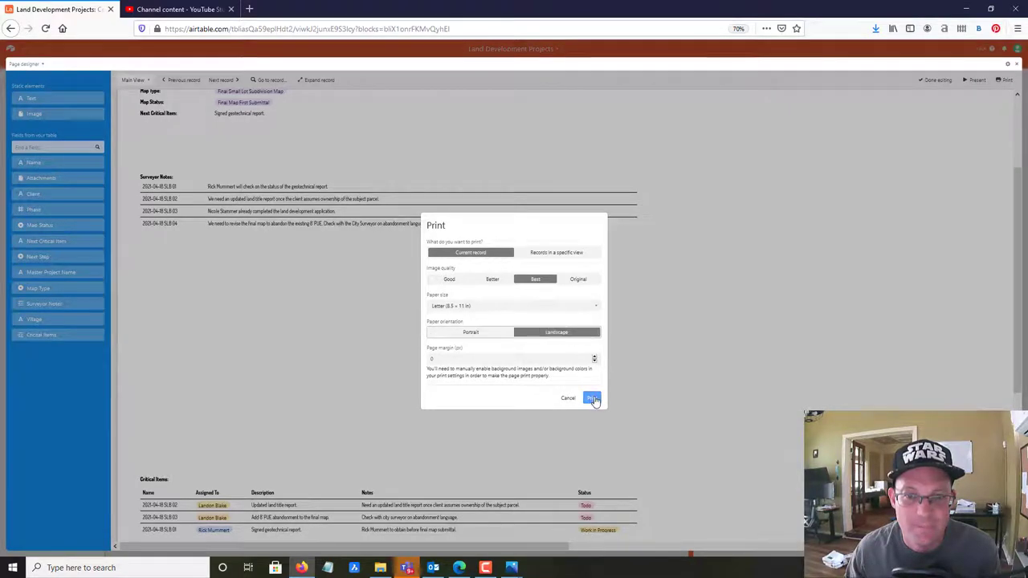
{"action": "left_click", "coordinate": [593, 398]}
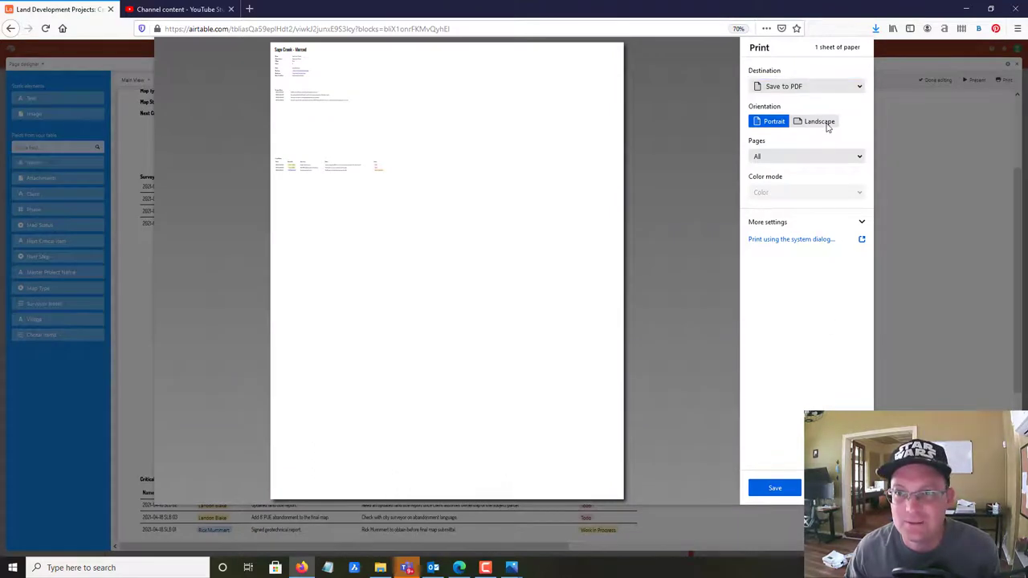
{"action": "left_click", "coordinate": [828, 124]}
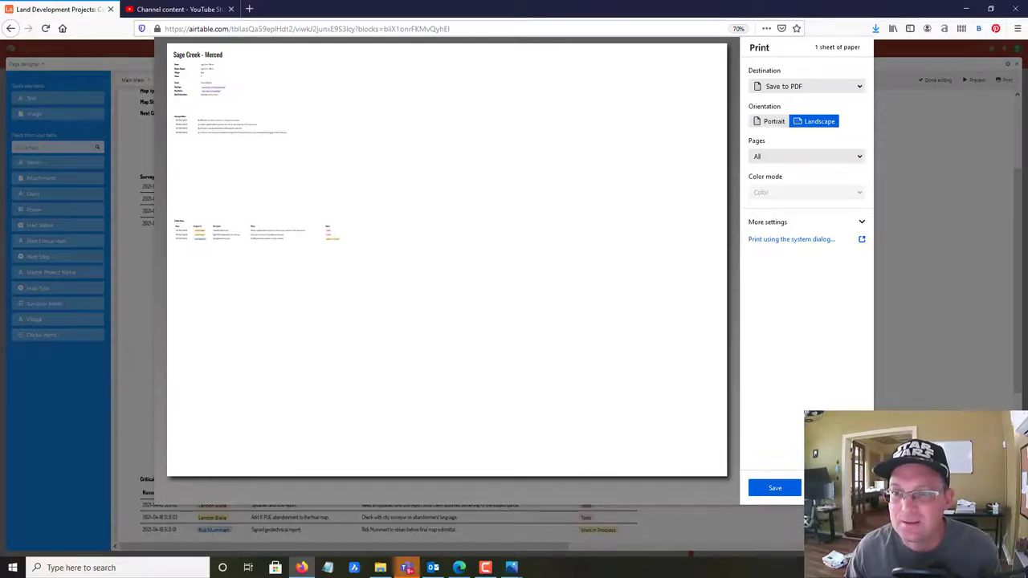
{"action": "left_click", "coordinate": [750, 241]}
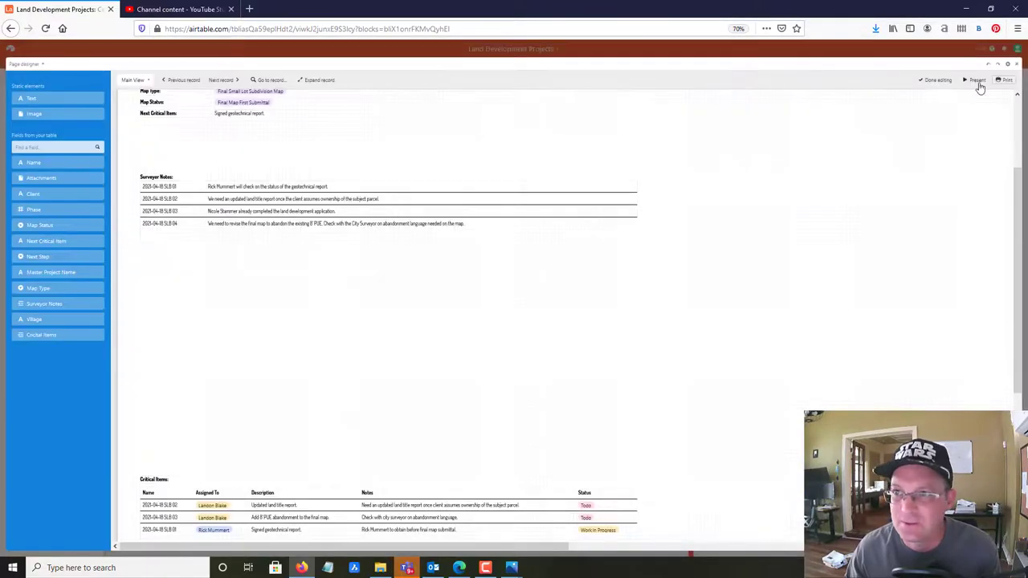
Set printing to all records in Main View, one per page, and generate the printout
{"action": "left_click", "coordinate": [1009, 81]}
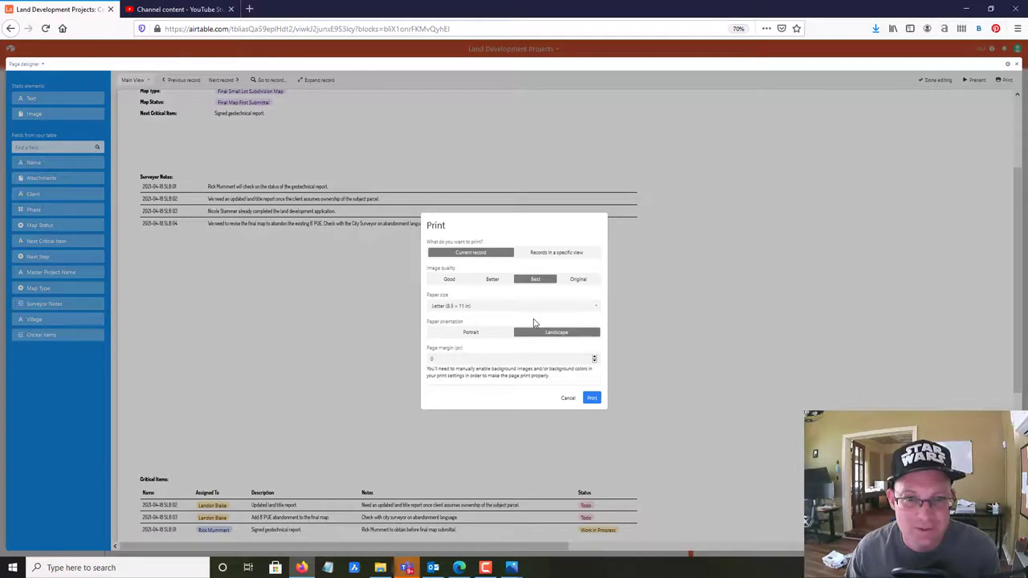
{"action": "left_click", "coordinate": [549, 254]}
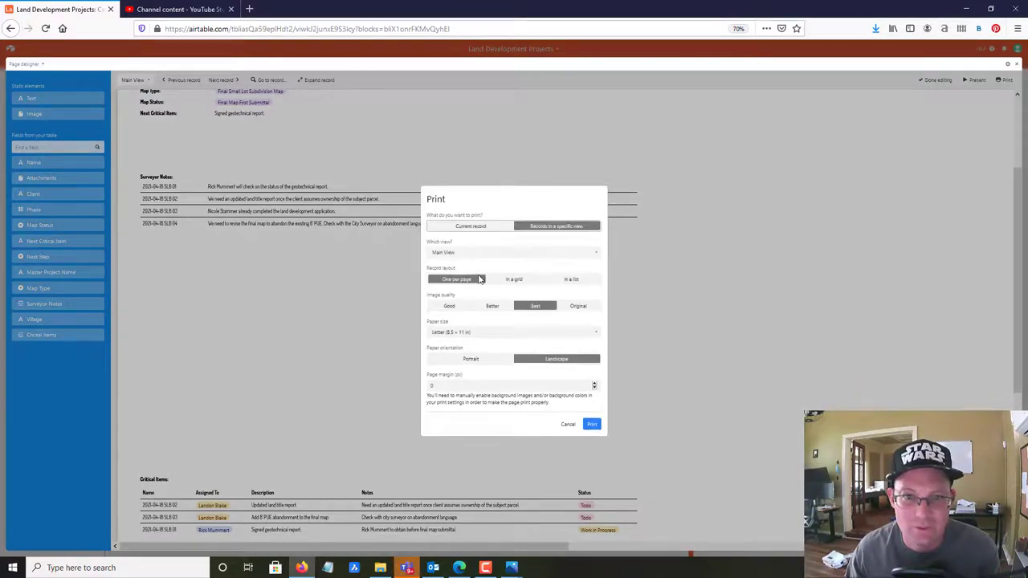
{"action": "left_click", "coordinate": [462, 259]}
{"action": "left_click", "coordinate": [461, 262]}
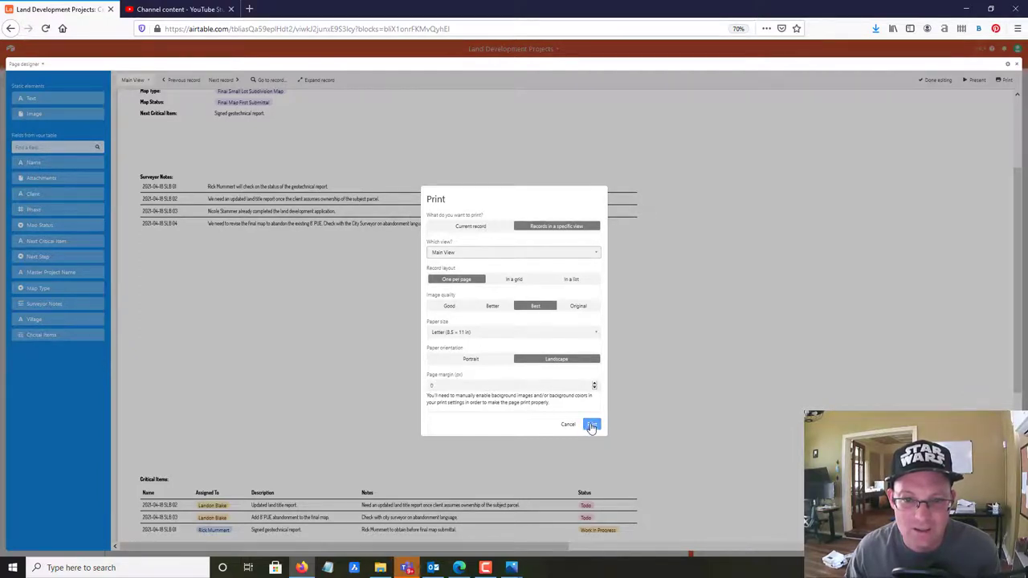
{"action": "left_click", "coordinate": [592, 426]}
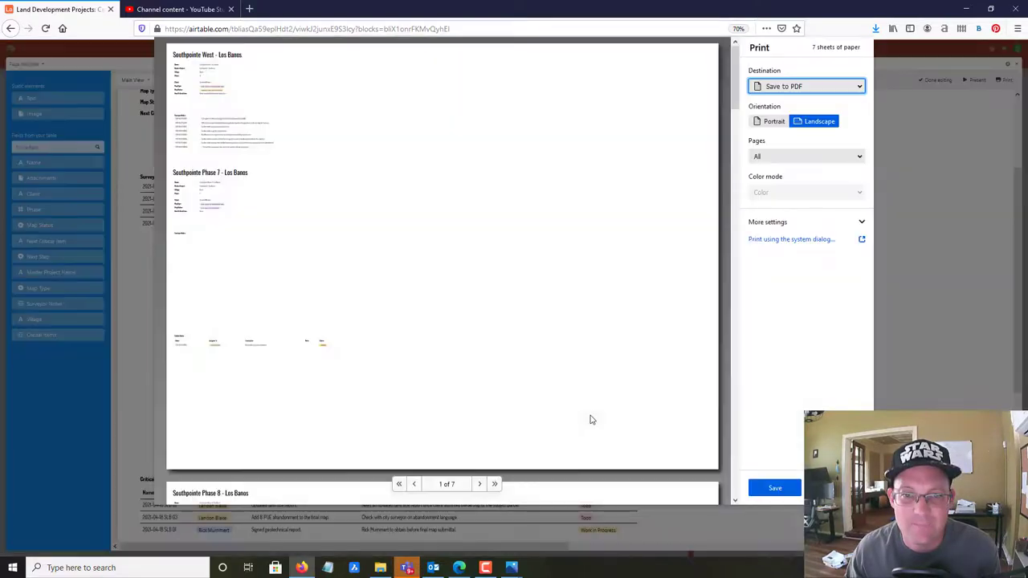
Check the Save to PDF destination, page through the 7-sheet preview, and close it
{"action": "left_click", "coordinate": [788, 91]}
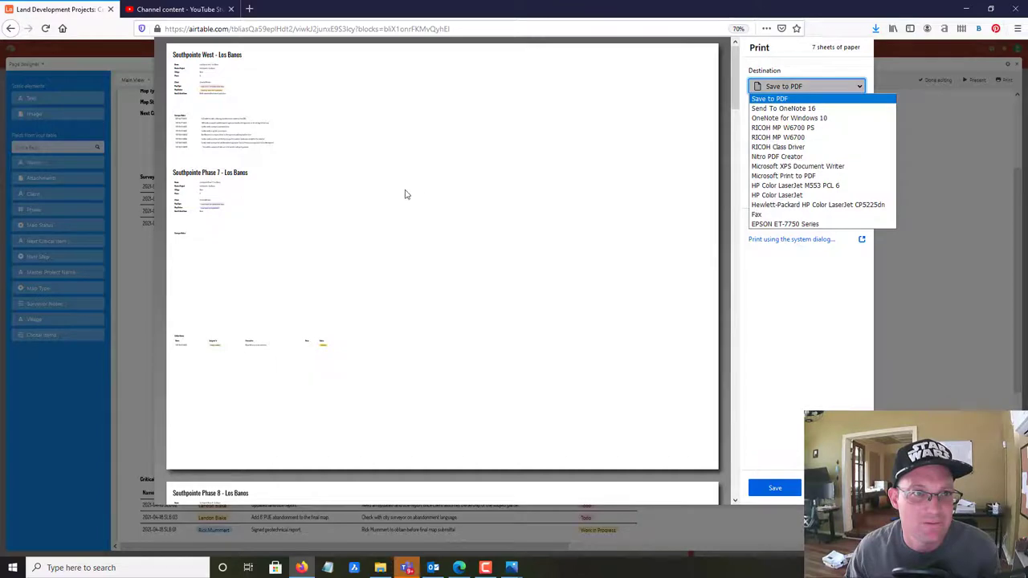
{"action": "scroll", "coordinate": [436, 239], "scroll_direction": "down", "scroll_amount": 10}
{"action": "scroll", "coordinate": [438, 239], "scroll_direction": "down", "scroll_amount": 6}
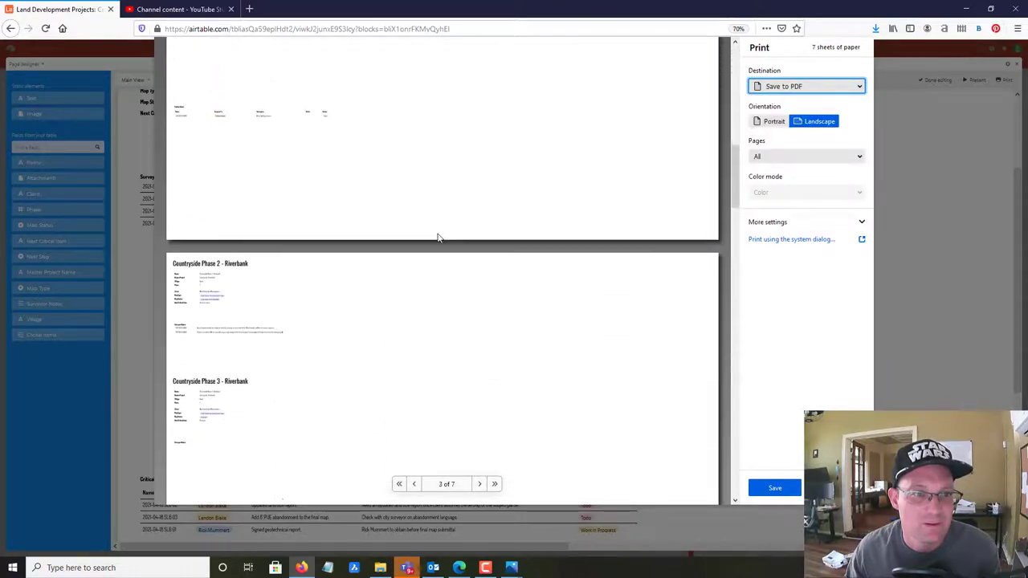
{"action": "scroll", "coordinate": [438, 238], "scroll_direction": "down", "scroll_amount": 4}
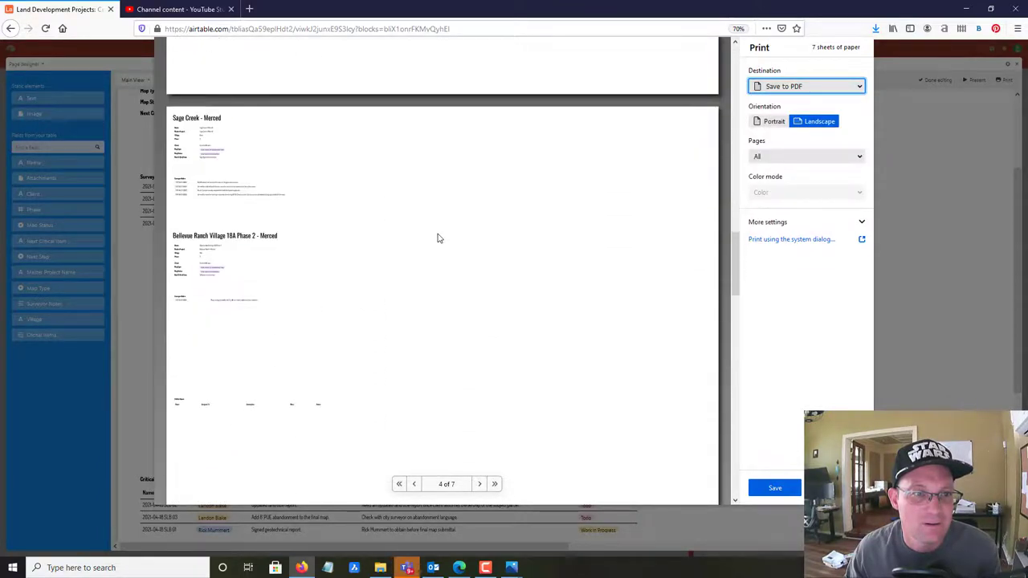
{"action": "scroll", "coordinate": [438, 239], "scroll_direction": "down", "scroll_amount": 4}
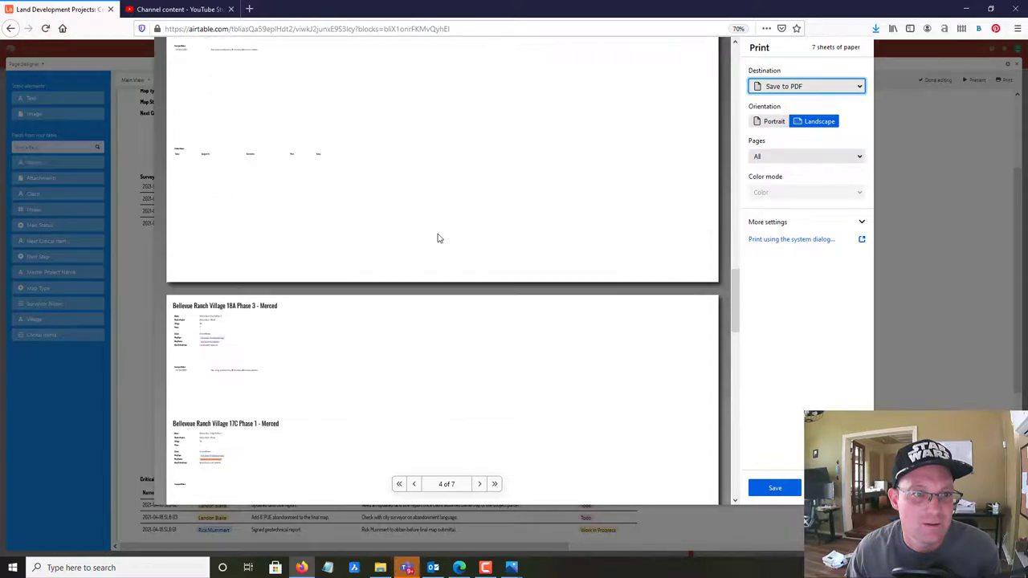
{"action": "scroll", "coordinate": [438, 237], "scroll_direction": "down", "scroll_amount": 2}
{"action": "scroll", "coordinate": [438, 234], "scroll_direction": "down", "scroll_amount": 8}
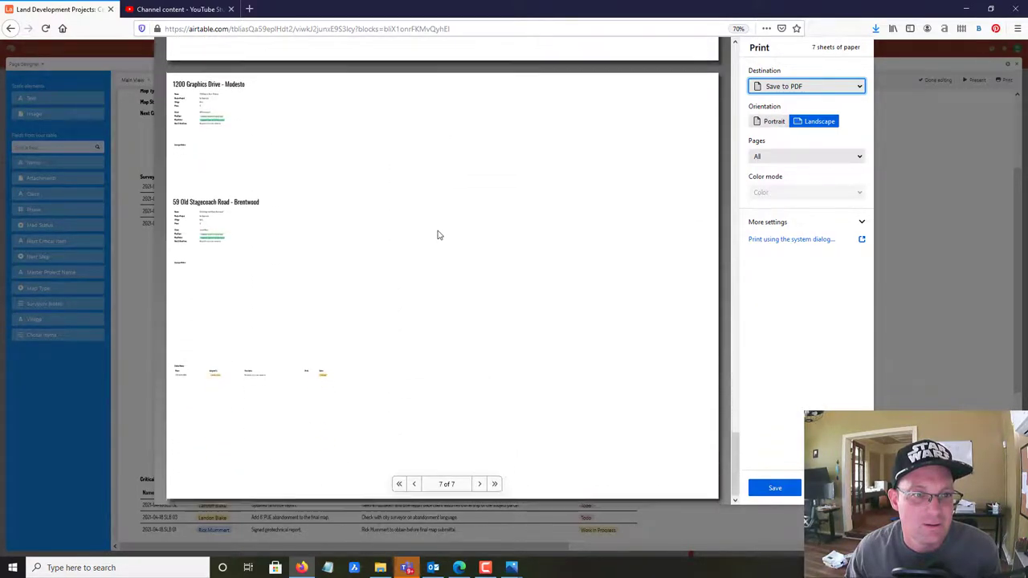
{"action": "scroll", "coordinate": [438, 235], "scroll_direction": "up", "scroll_amount": 5}
{"action": "scroll", "coordinate": [438, 235], "scroll_direction": "up", "scroll_amount": 6}
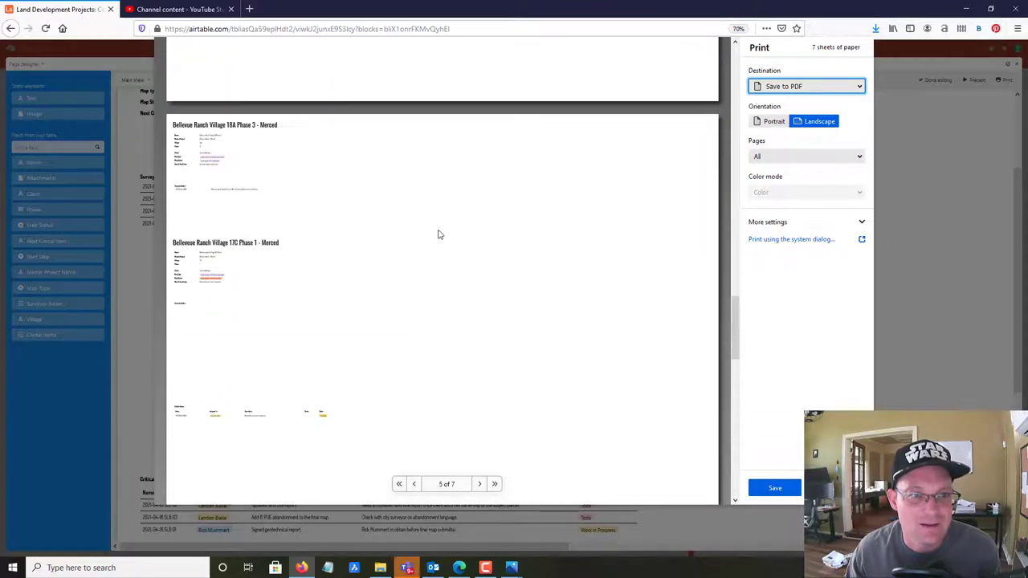
{"action": "scroll", "coordinate": [438, 234], "scroll_direction": "up", "scroll_amount": 10}
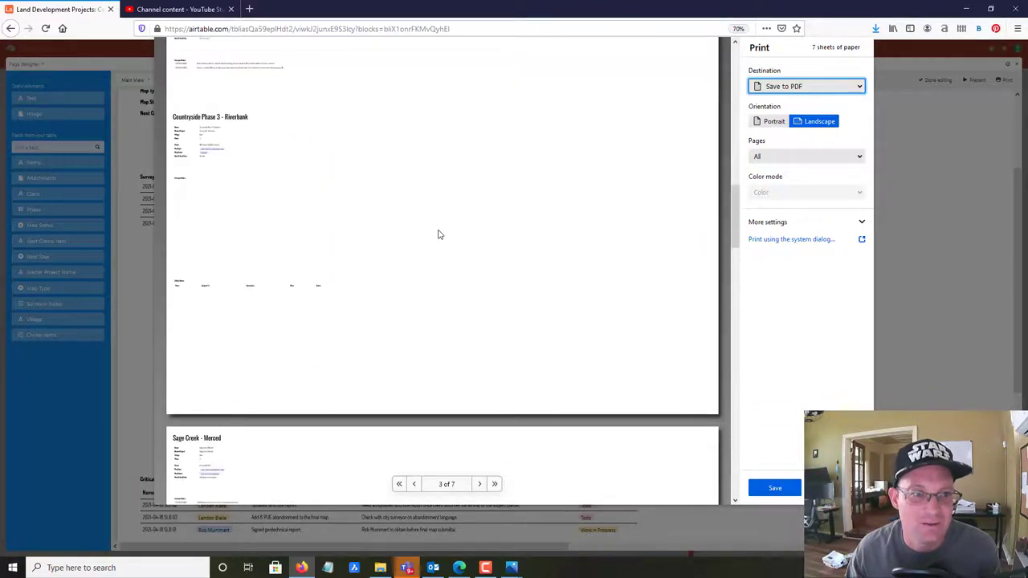
{"action": "scroll", "coordinate": [438, 235], "scroll_direction": "up", "scroll_amount": 2}
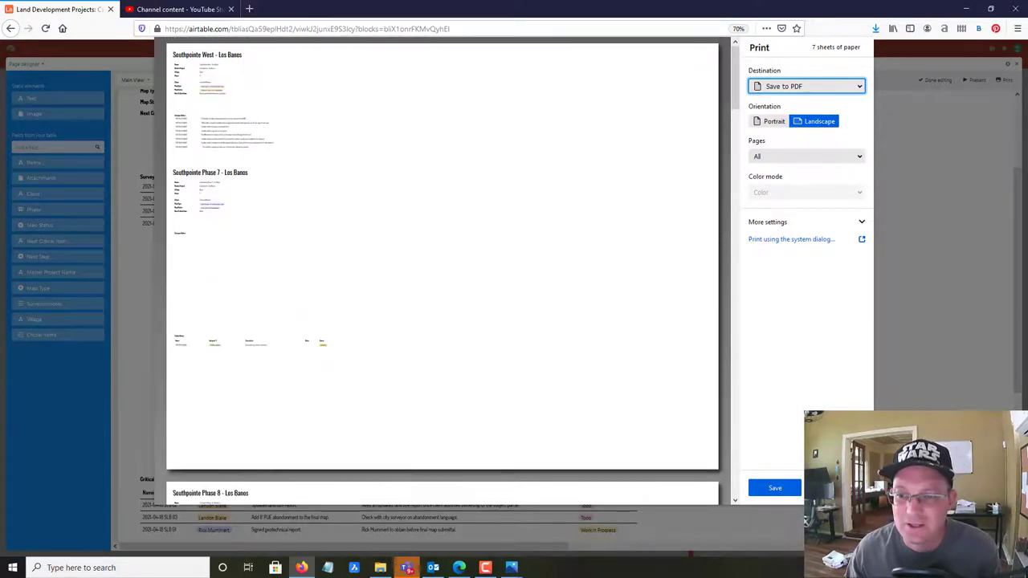
{"action": "key", "text": "Escape"}
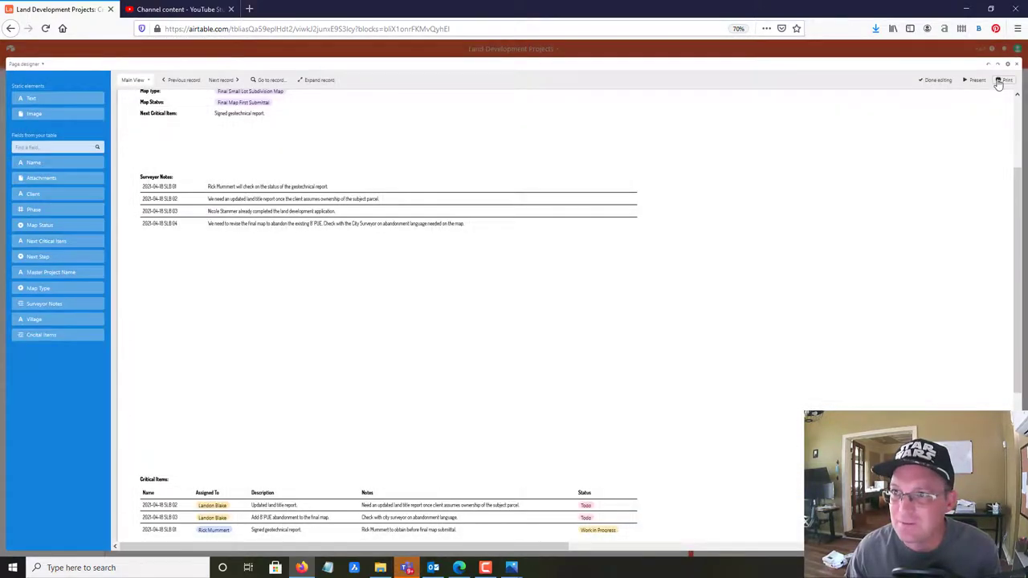
Keep one record per page and set a custom paper size of 4250 × 2250 px
{"action": "left_click", "coordinate": [1003, 80]}
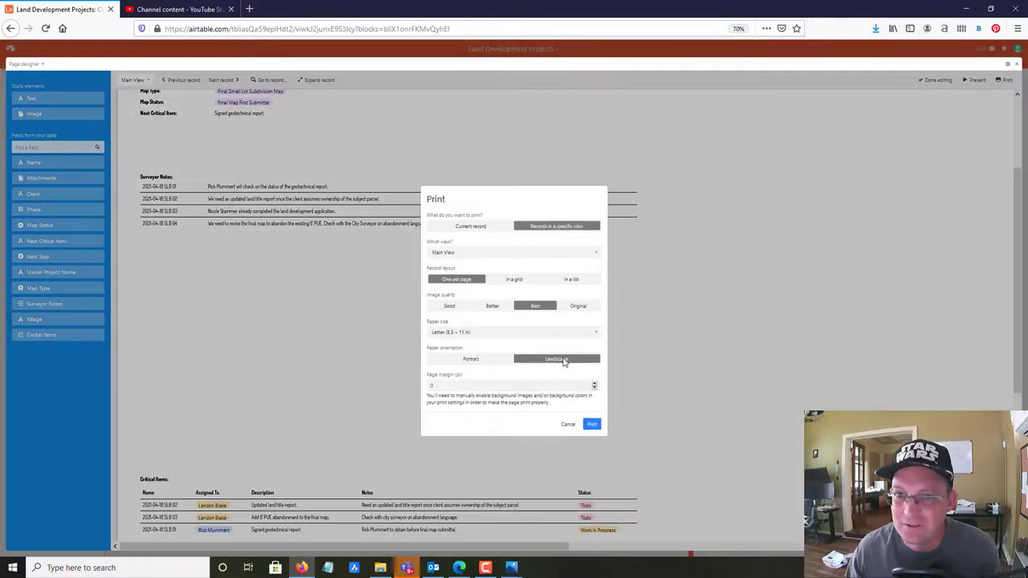
{"action": "left_click", "coordinate": [468, 282]}
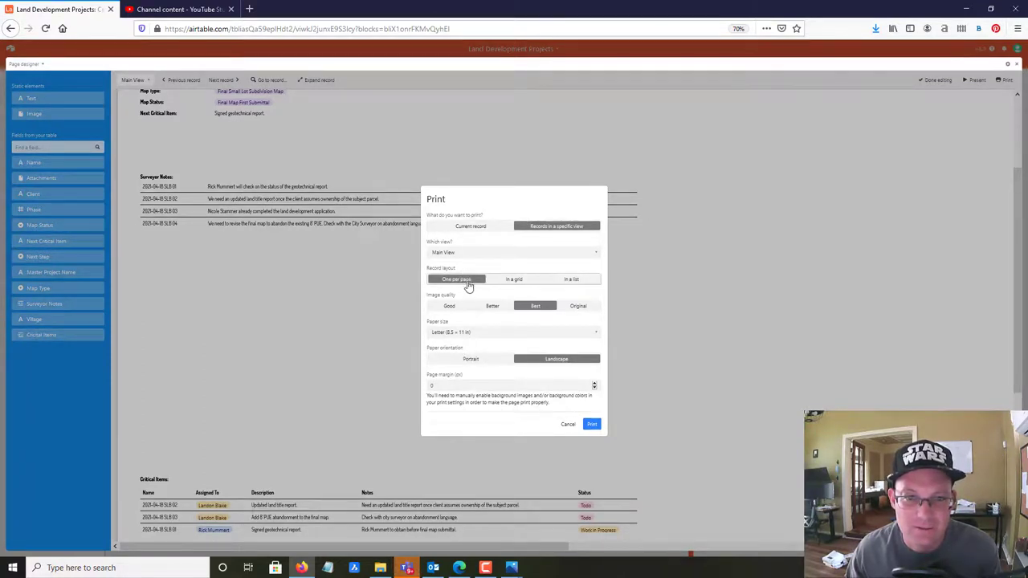
{"action": "left_click", "coordinate": [486, 333]}
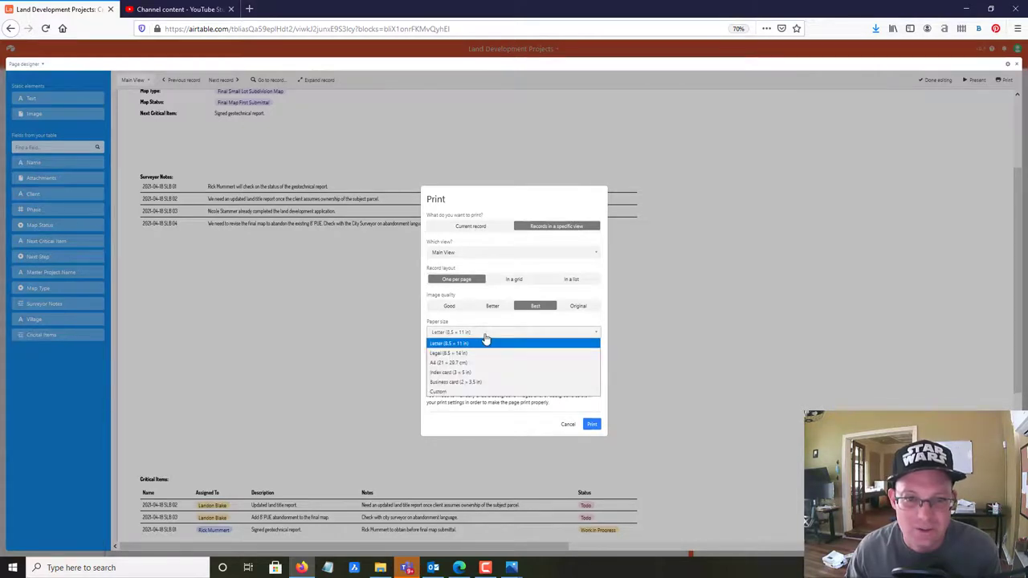
{"action": "left_click", "coordinate": [466, 391]}
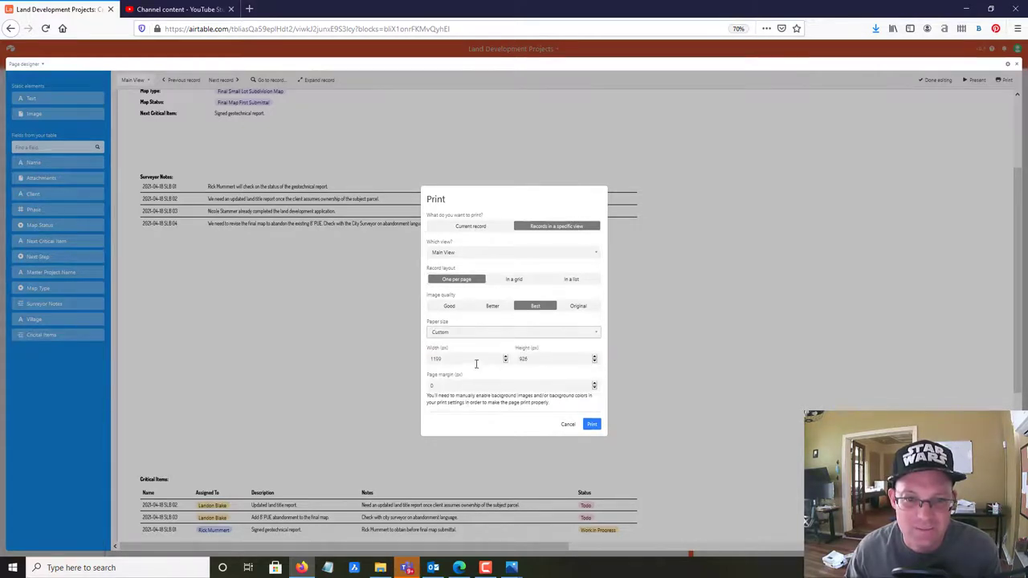
{"action": "left_click", "coordinate": [475, 360]}
{"action": "key", "text": "ctrl+a"}
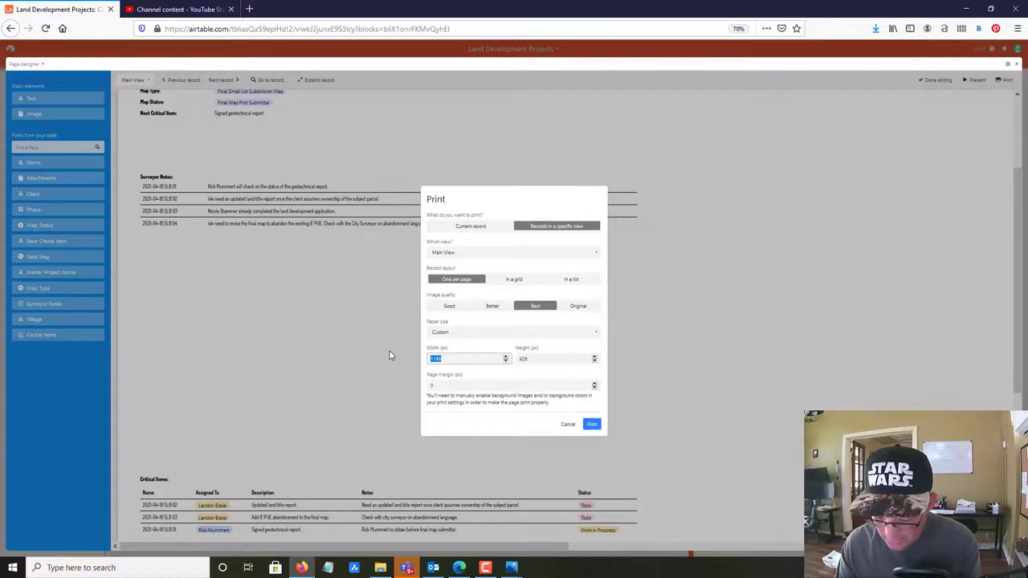
{"action": "type", "text": "4250"}
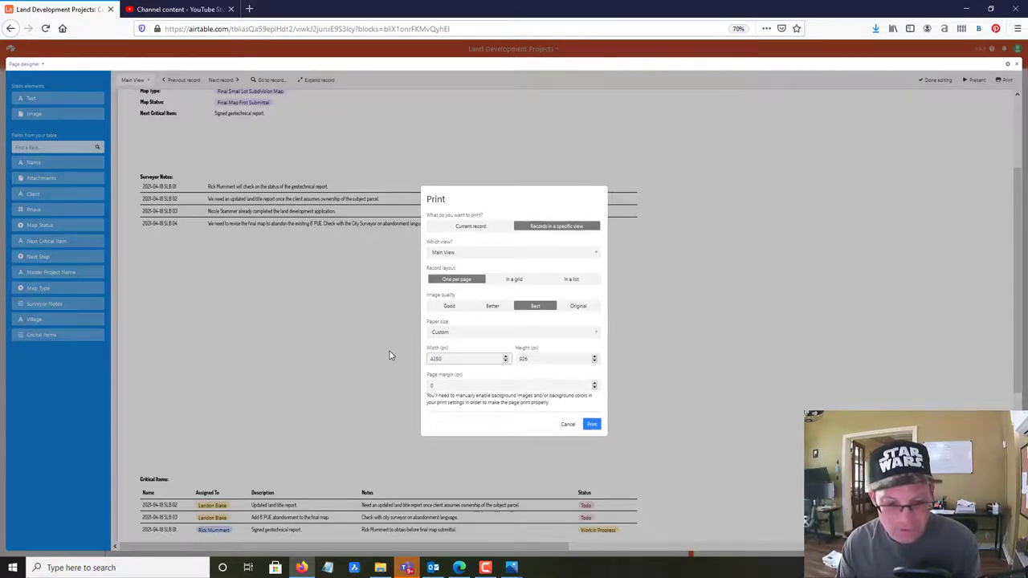
{"action": "key", "text": "Tab"}
{"action": "type", "text": "22"}
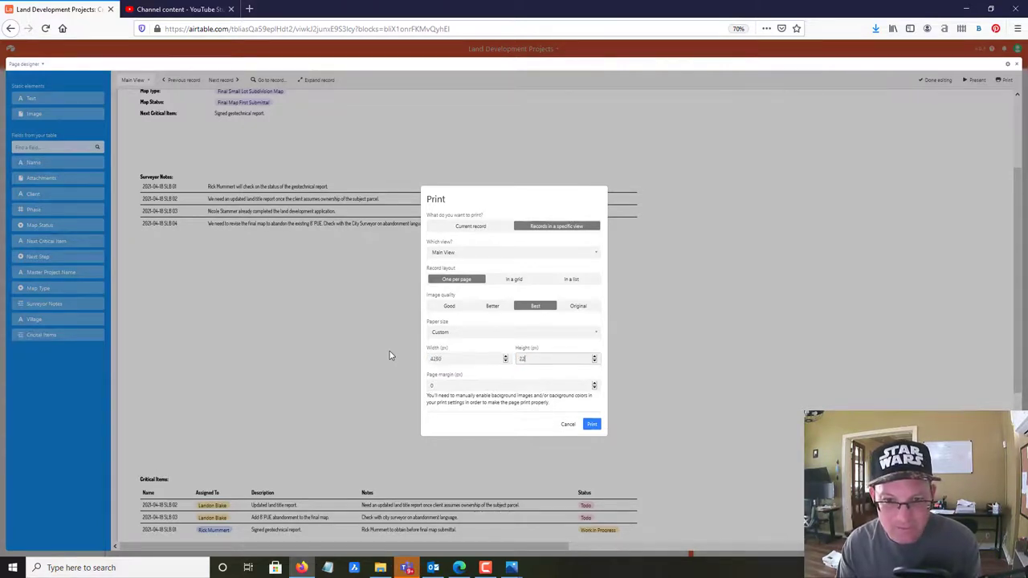
{"action": "type", "text": "50"}
Print the records and save the 14-page landscape report as a PDF
{"action": "left_click", "coordinate": [592, 425]}
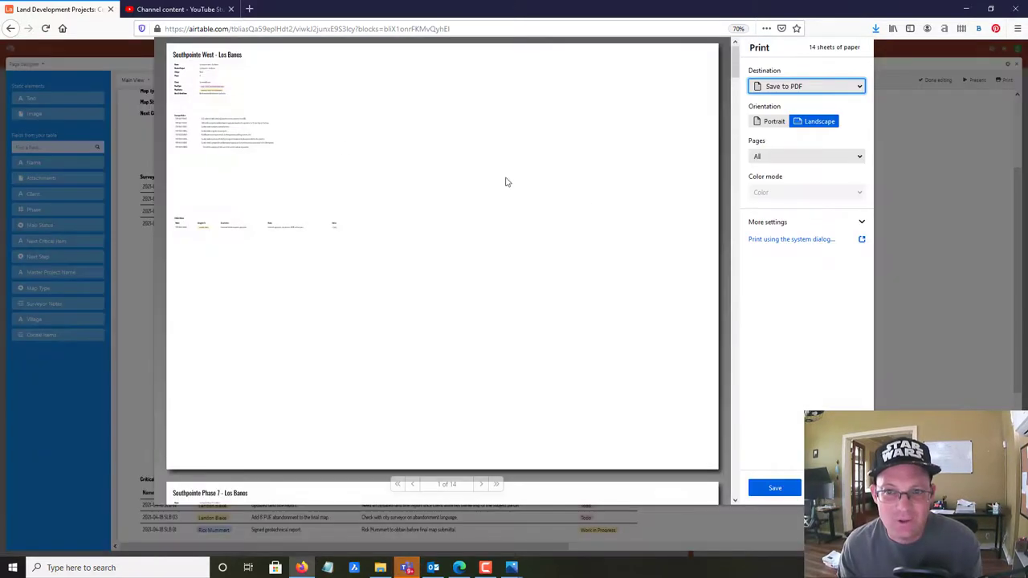
{"action": "scroll", "coordinate": [422, 273], "scroll_direction": "down", "scroll_amount": 10}
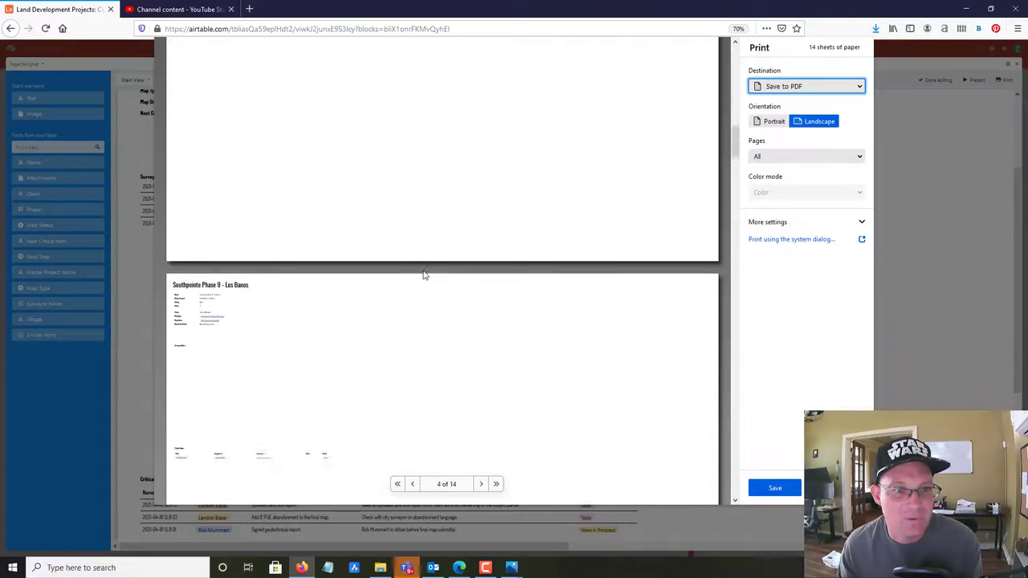
{"action": "scroll", "coordinate": [424, 273], "scroll_direction": "down", "scroll_amount": 12}
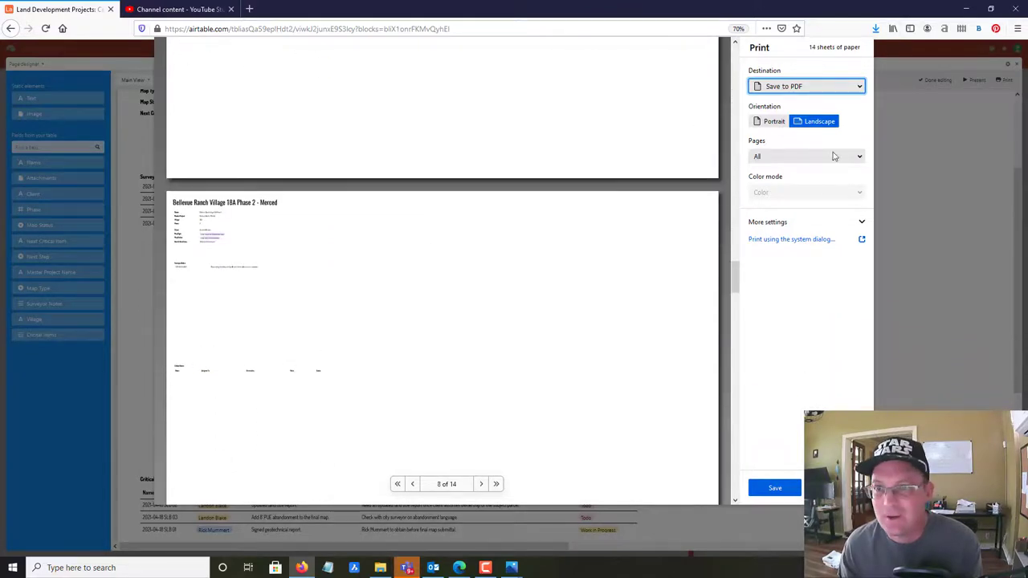
{"action": "left_click", "coordinate": [783, 496]}
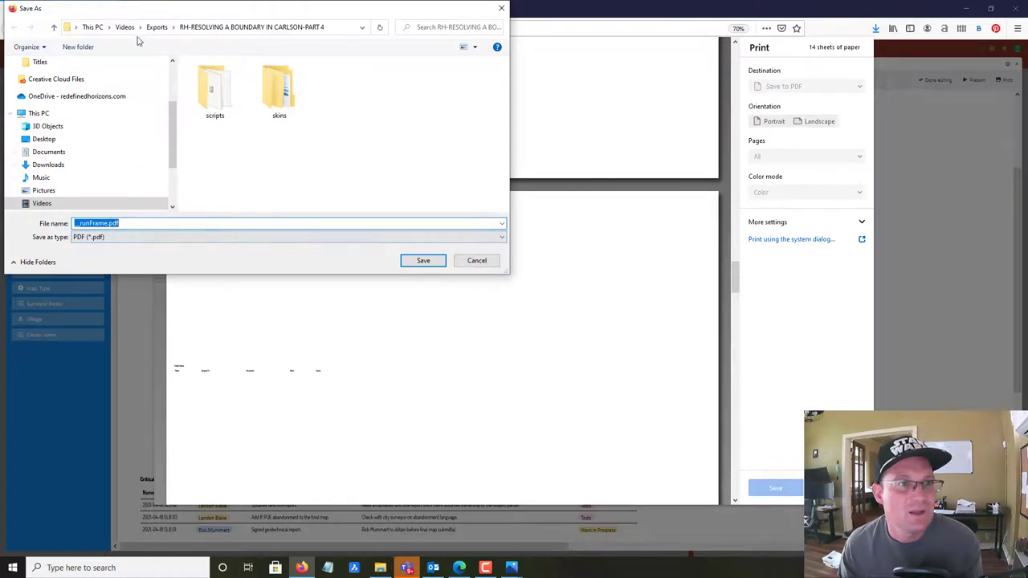
{"action": "scroll", "coordinate": [593, 222], "scroll_direction": "down", "scroll_amount": 1}
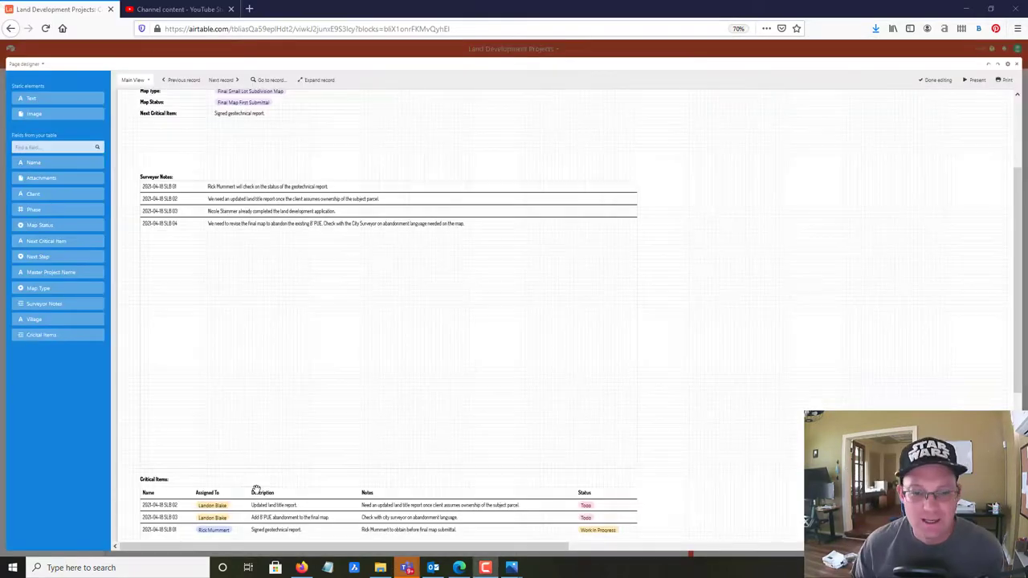
Open the Downloads folder full screen and select LAND DEV PROJECTS.pdf
{"action": "left_click", "coordinate": [407, 568]}
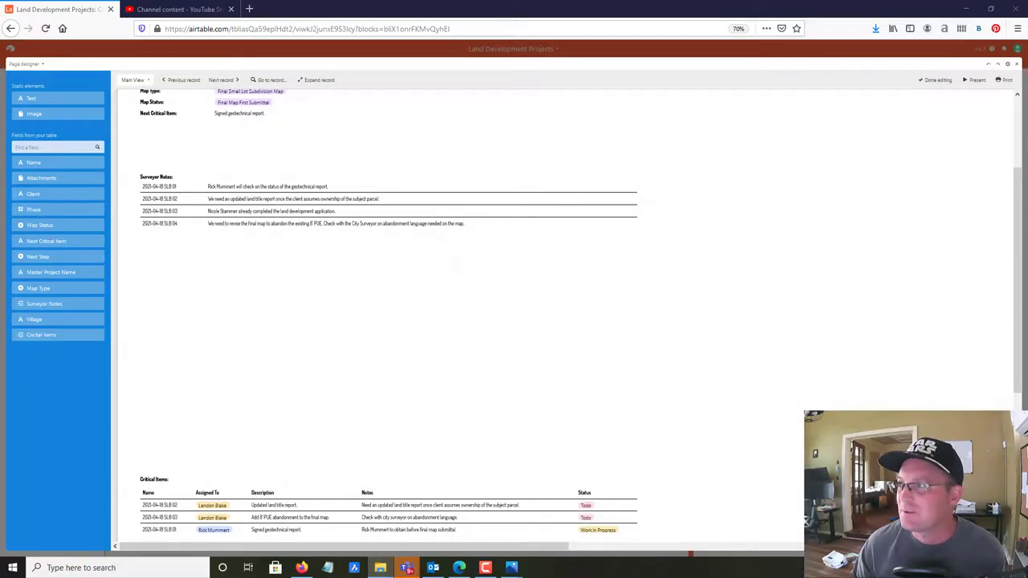
{"action": "left_click_drag", "start_coordinate": [563, 268], "coordinate": [173, 20]}
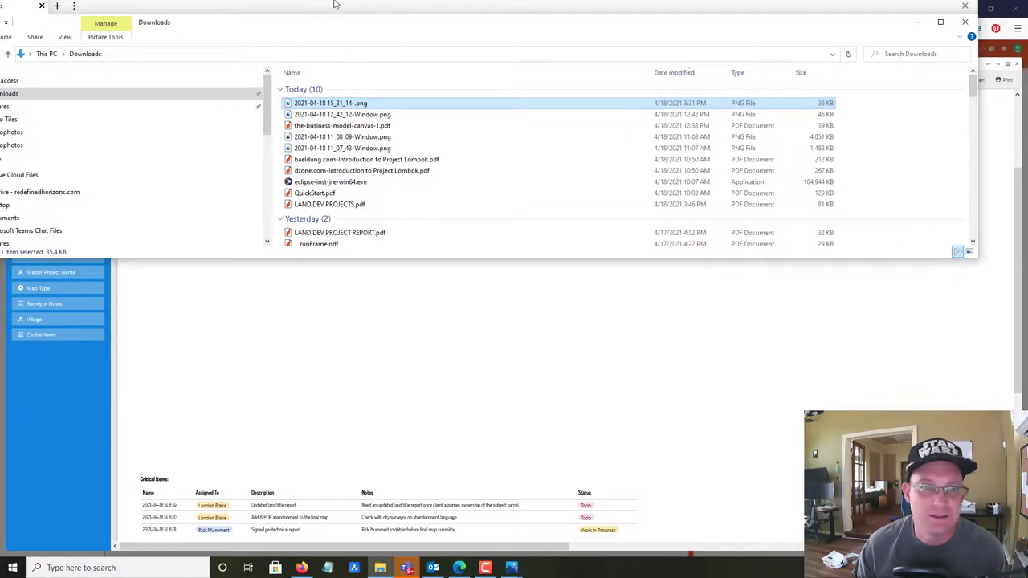
{"action": "left_click", "coordinate": [941, 24]}
{"action": "left_click", "coordinate": [381, 206]}
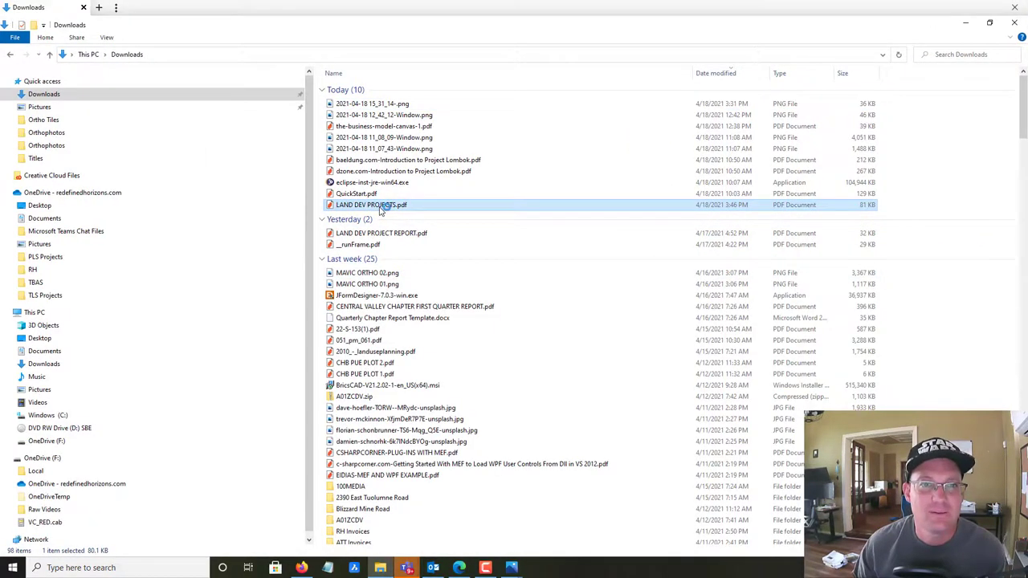